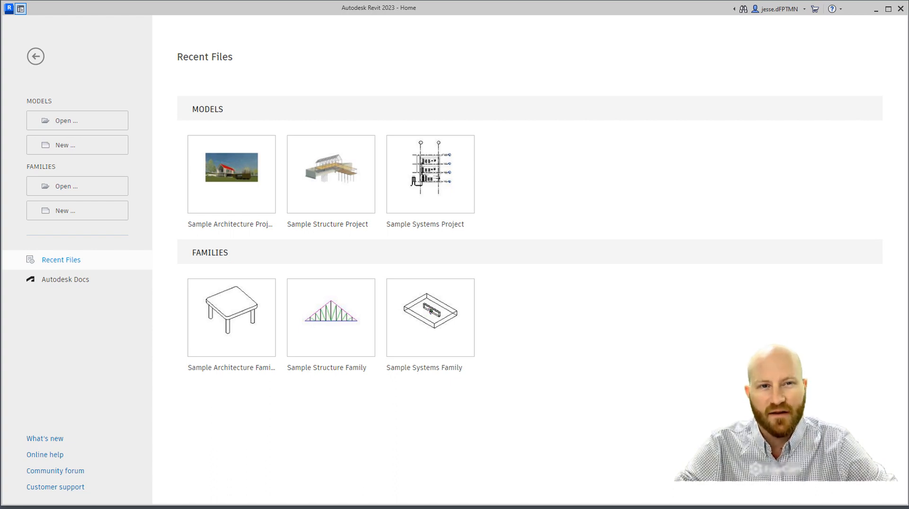
# Create a new family from the Metric Detail Item template
pyautogui.click(93, 211)
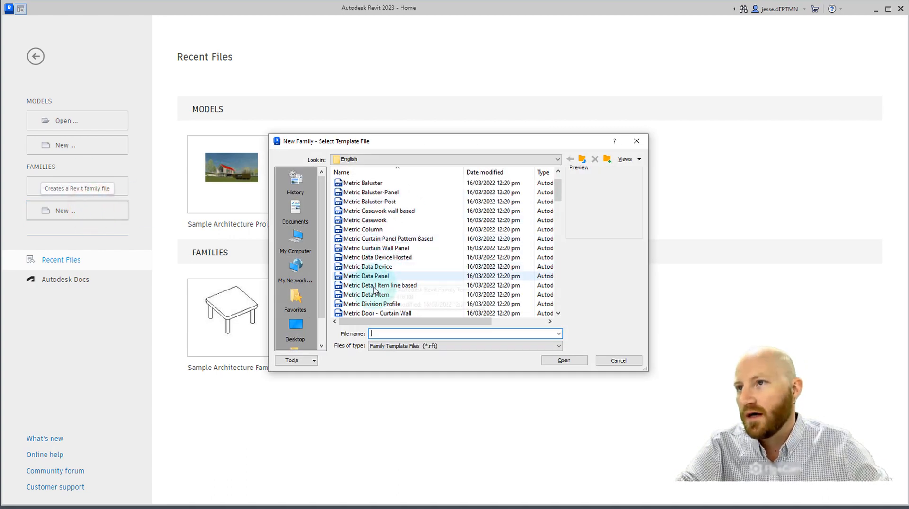
pyautogui.click(372, 296)
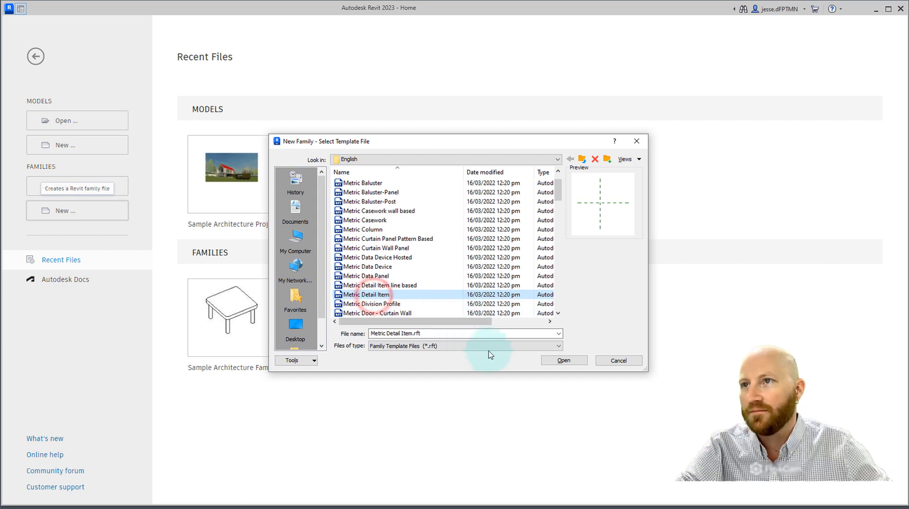
pyautogui.click(563, 360)
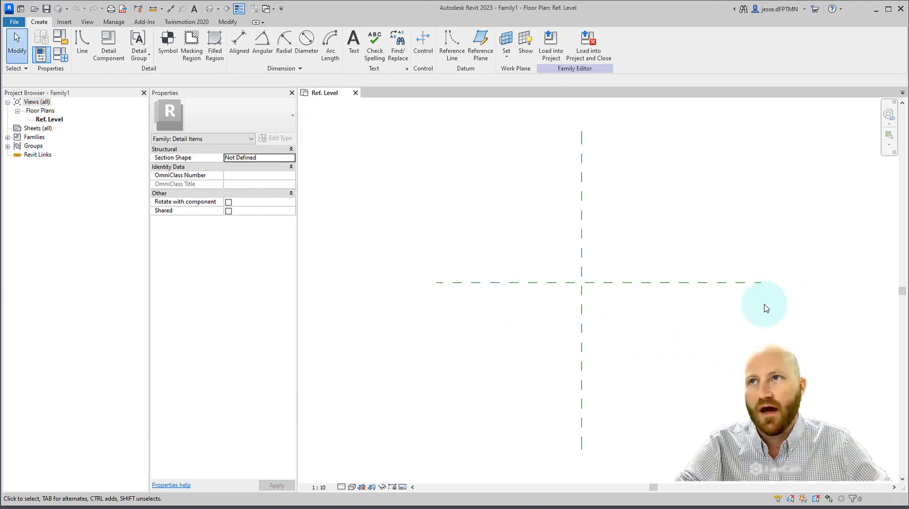
# Examine the two default center reference planes, their properties and their intersection at the family origin
pyautogui.click(581, 296)
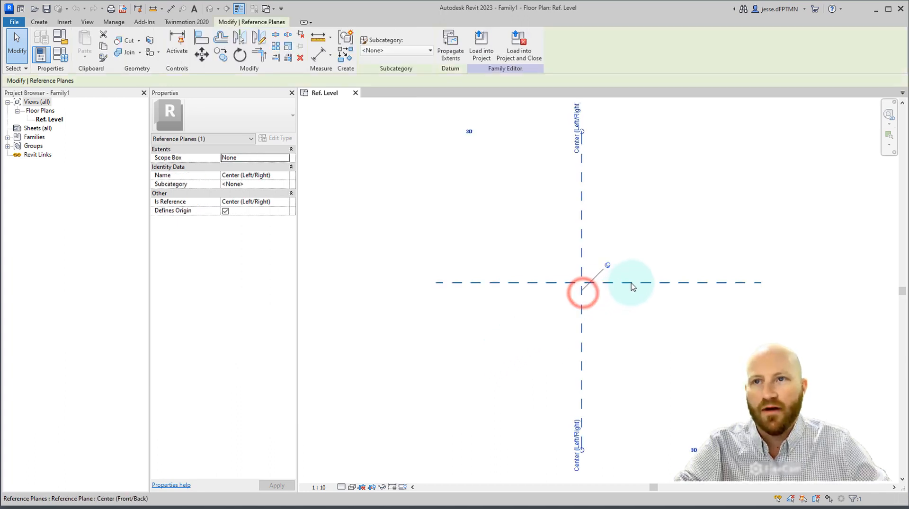
pyautogui.click(629, 282)
pyautogui.click(600, 303)
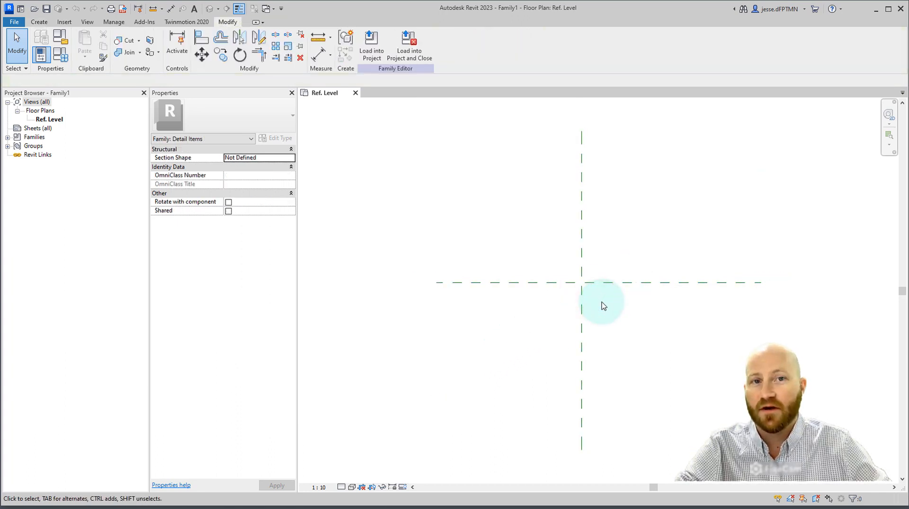
pyautogui.click(582, 301)
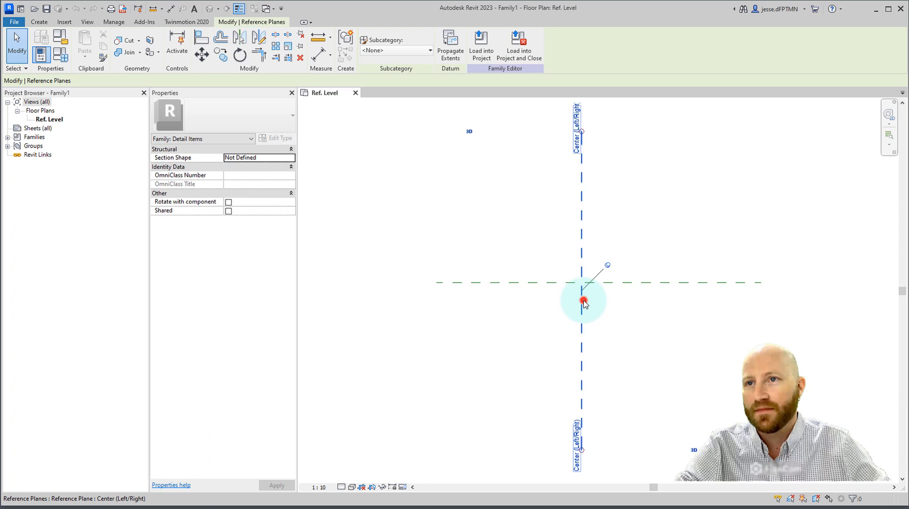
pyautogui.click(599, 282)
pyautogui.moveTo(584, 309); pyautogui.dragTo(555, 268)
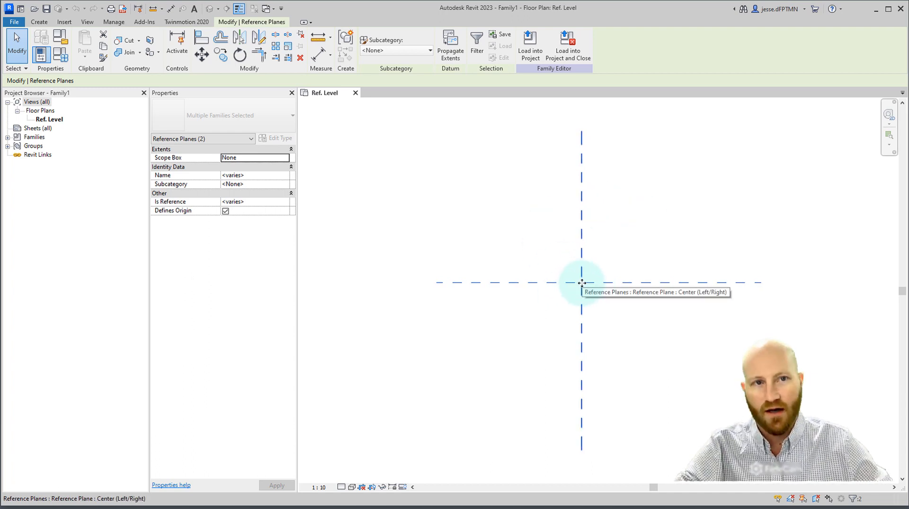
pyautogui.click(610, 262)
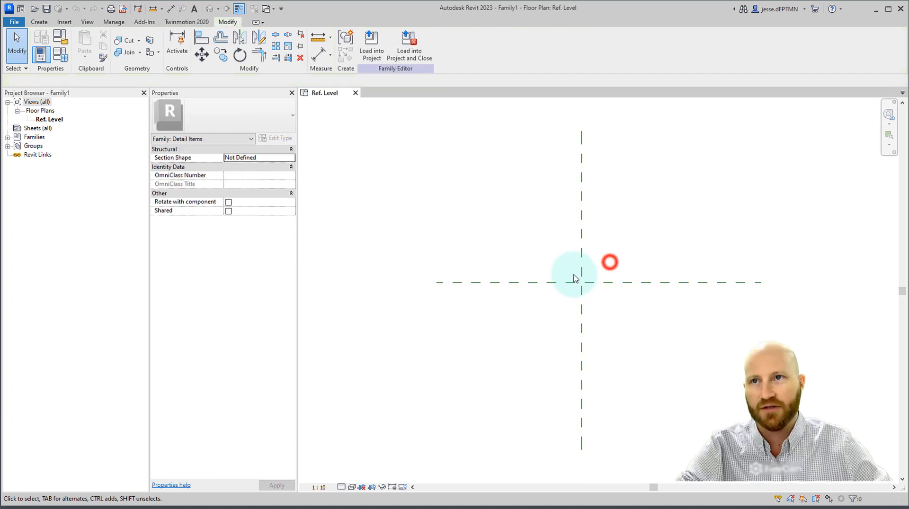
pyautogui.click(609, 283)
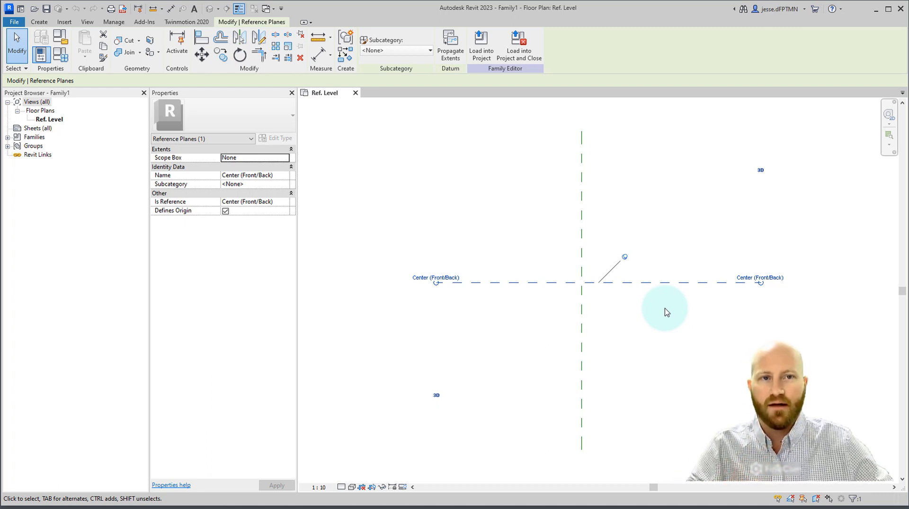
pyautogui.click(666, 312)
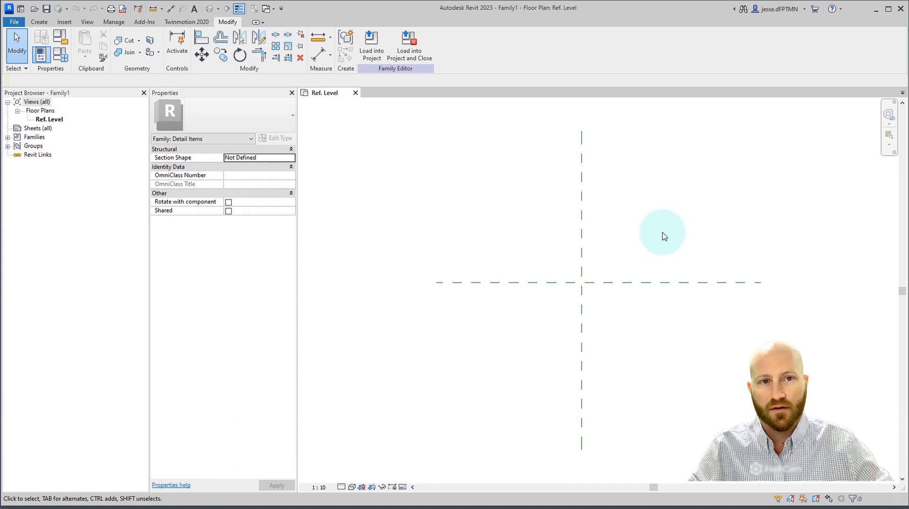
pyautogui.click(624, 238)
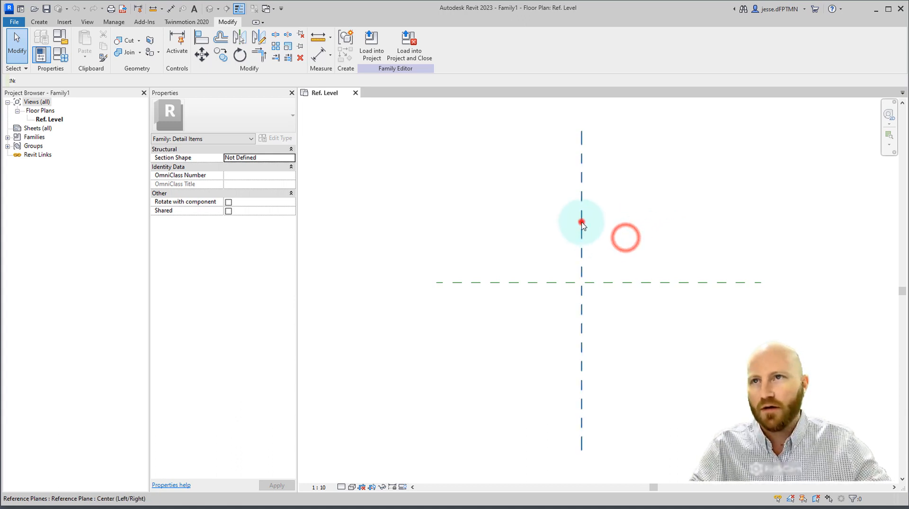
pyautogui.click(581, 221)
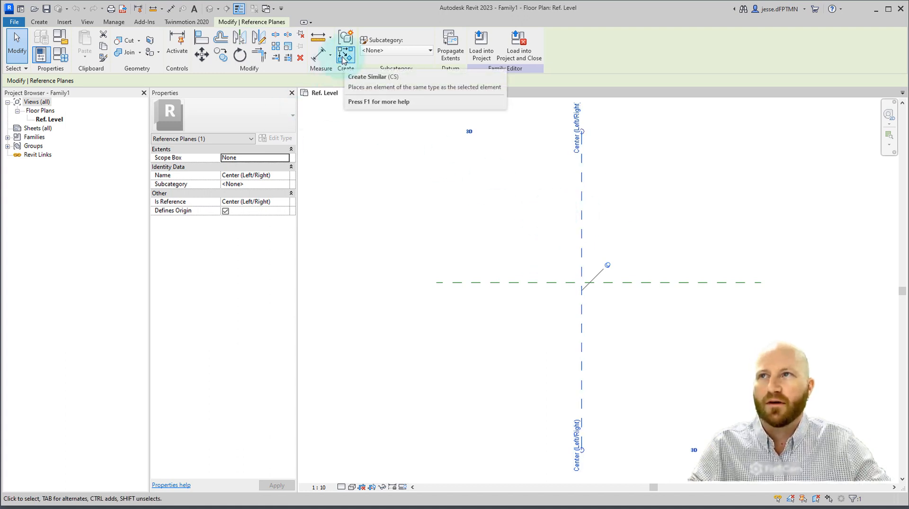
pyautogui.click(371, 146)
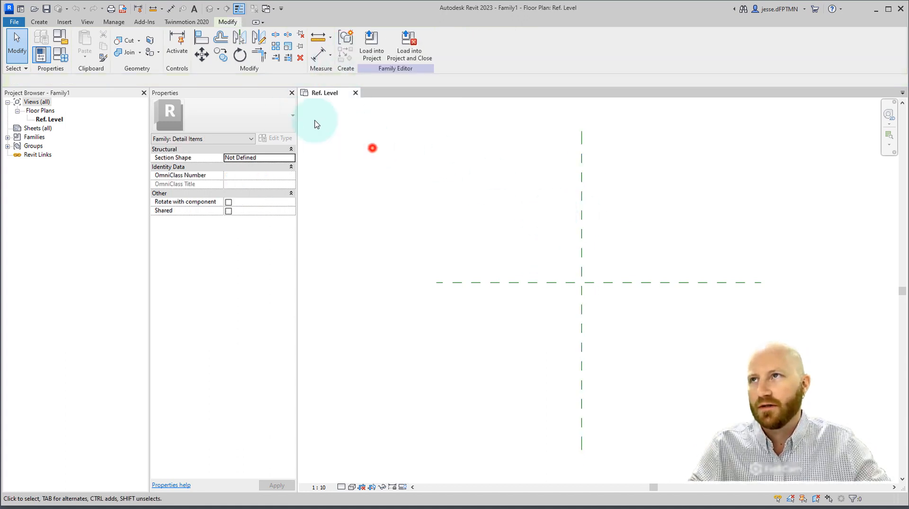
# Draw a horizontal reference plane about 600 mm above the Front/Back center and a vertical one about 1283 mm right of the Left/Right center
pyautogui.click(39, 22)
pyautogui.click(481, 42)
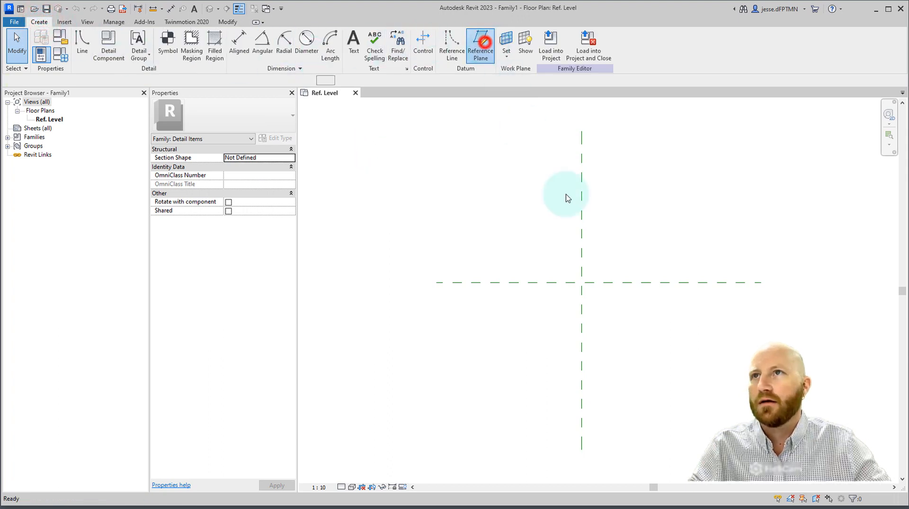
pyautogui.click(555, 213)
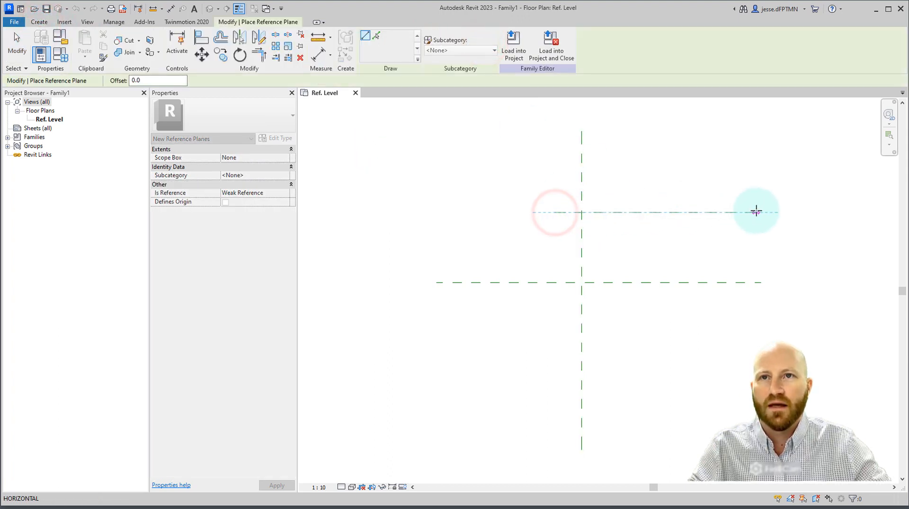
pyautogui.click(756, 211)
pyautogui.click(732, 166)
pyautogui.click(731, 324)
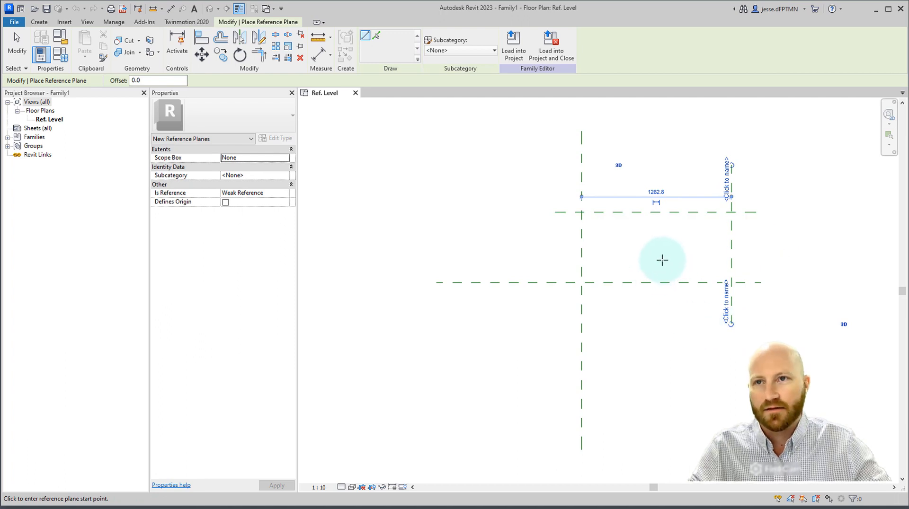
pyautogui.moveTo(713, 241); pyautogui.dragTo(660, 257, button='middle')
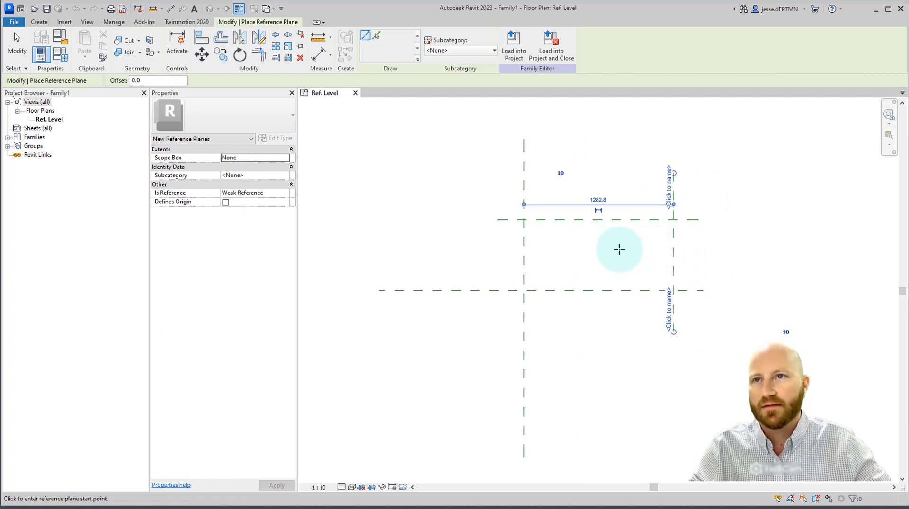
pyautogui.press('Escape')
pyautogui.press('Escape')
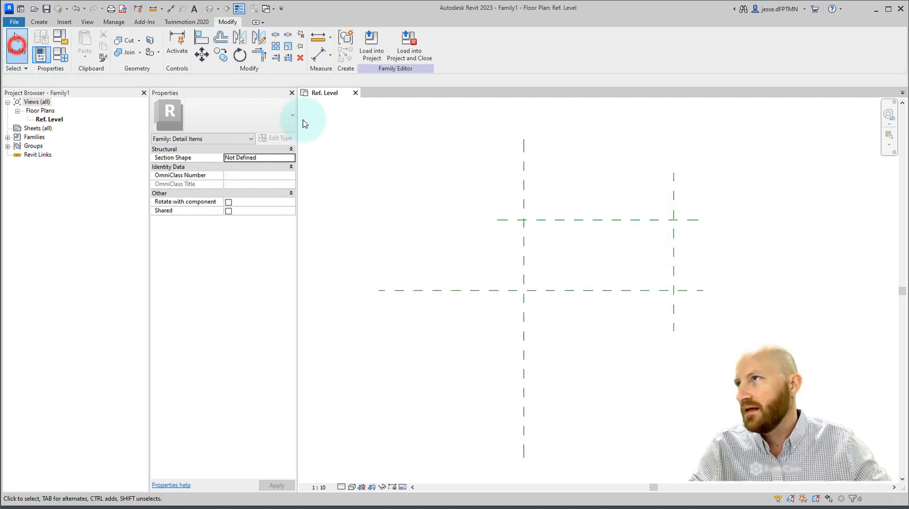
pyautogui.click(427, 168)
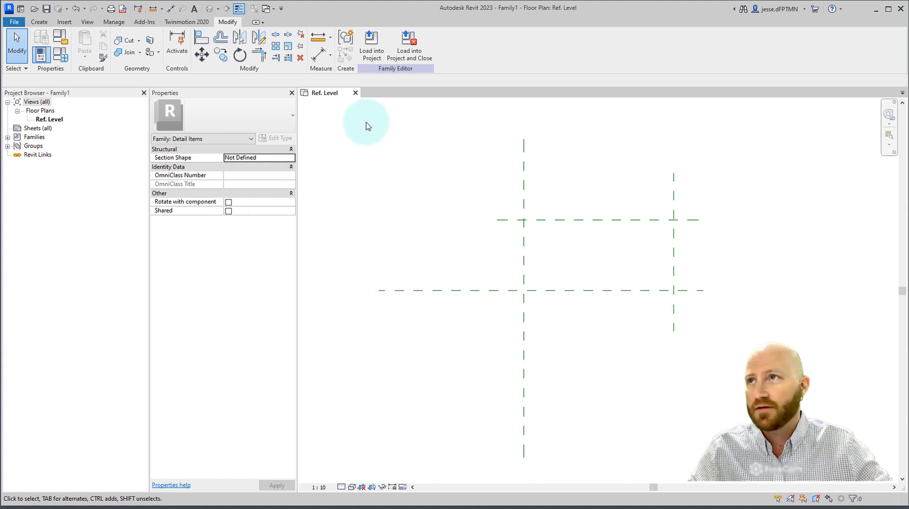
# Add aligned dimensions between the two vertical reference planes and between the two horizontal reference planes
pyautogui.click(318, 55)
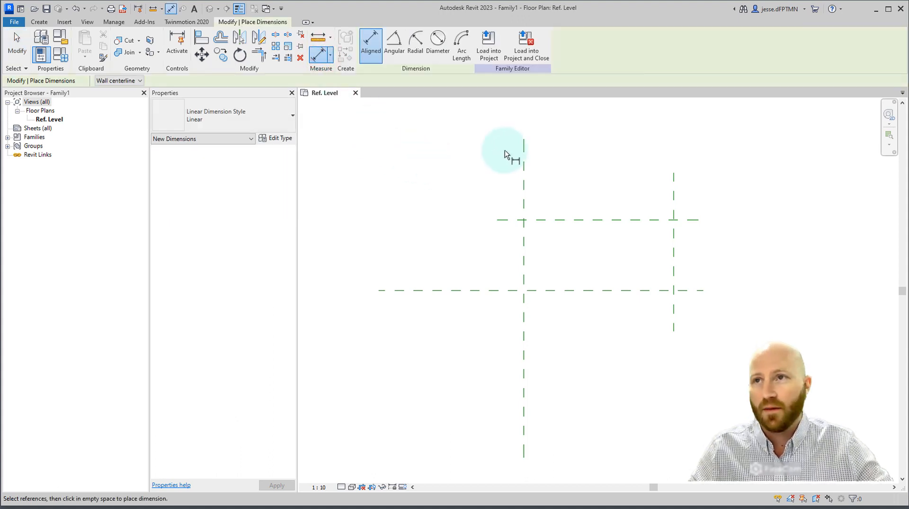
pyautogui.click(524, 185)
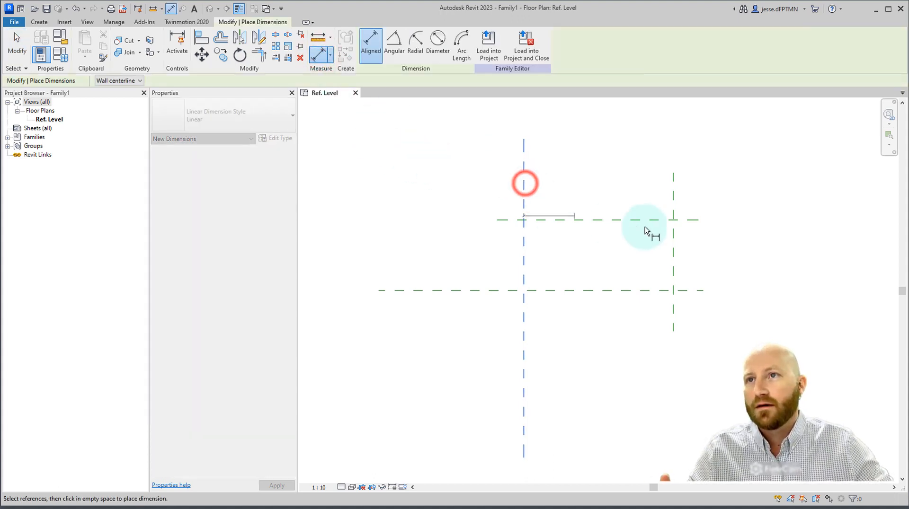
pyautogui.click(674, 205)
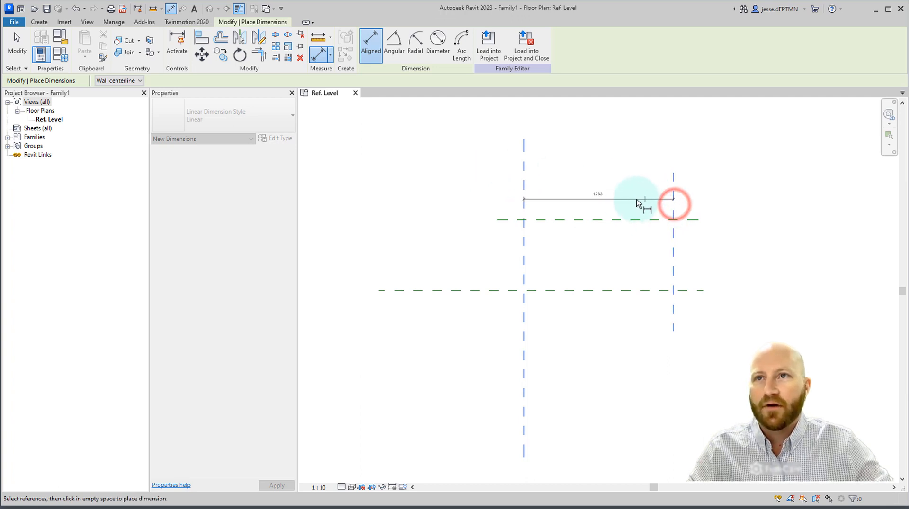
pyautogui.click(611, 205)
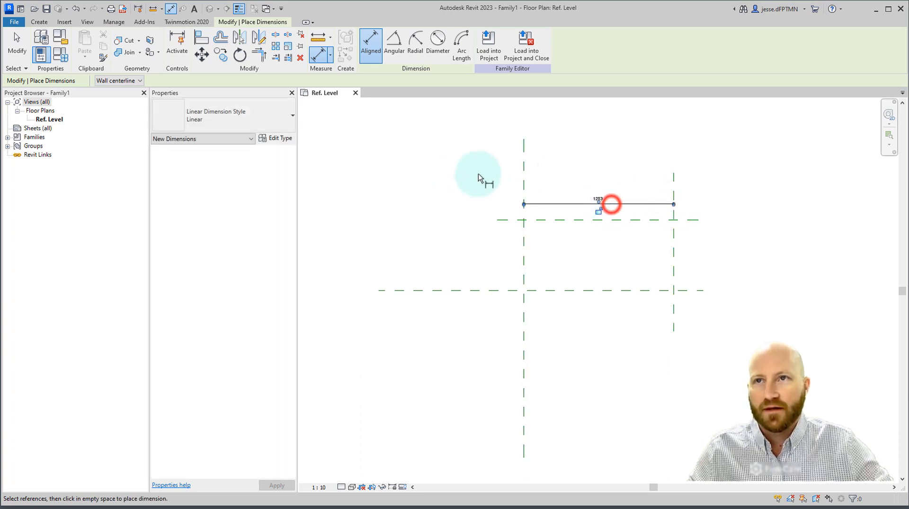
pyautogui.click(506, 220)
pyautogui.click(507, 290)
pyautogui.click(476, 259)
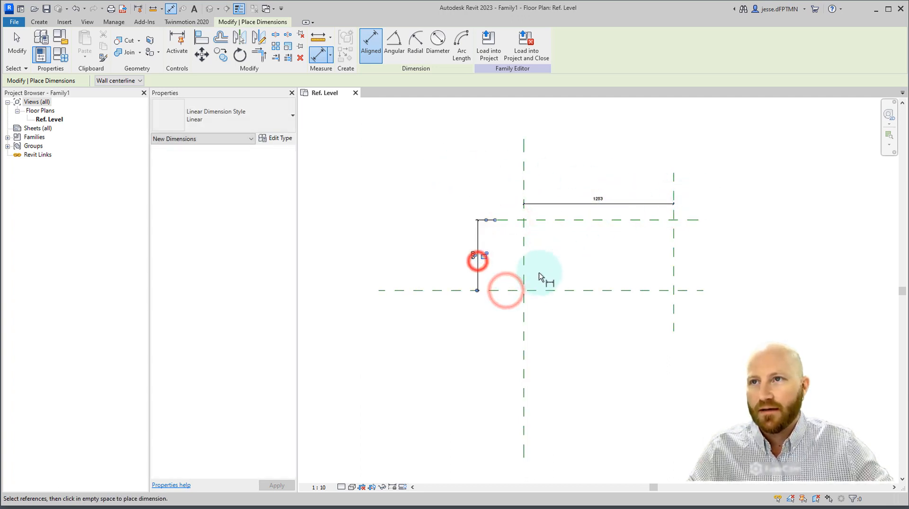
pyautogui.click(11, 53)
pyautogui.click(600, 276)
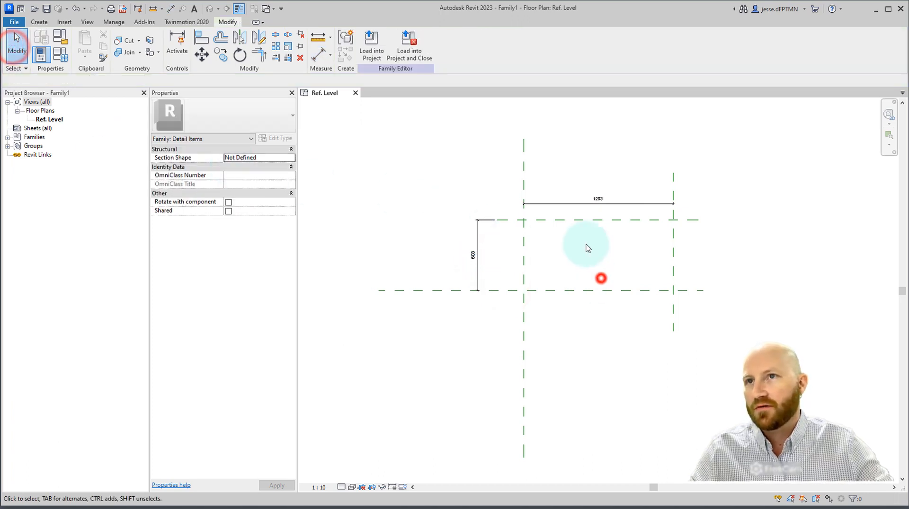
pyautogui.click(587, 204)
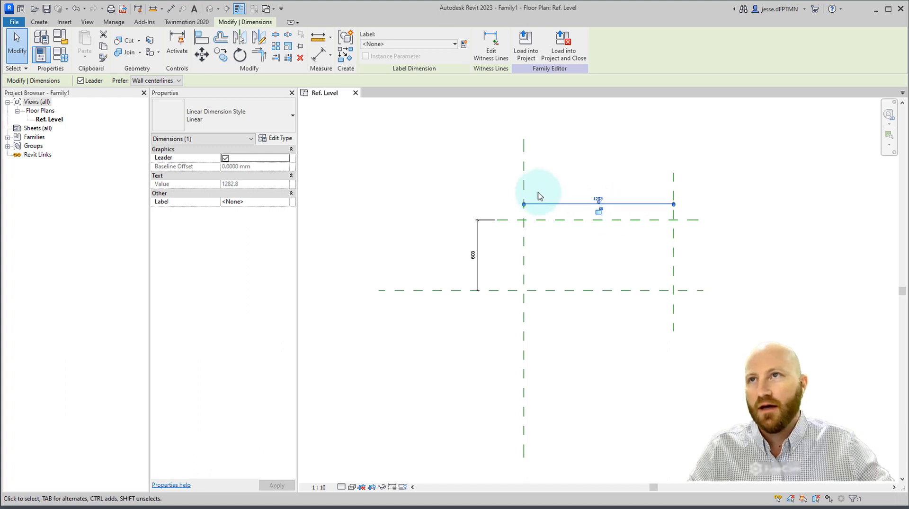
pyautogui.click(559, 242)
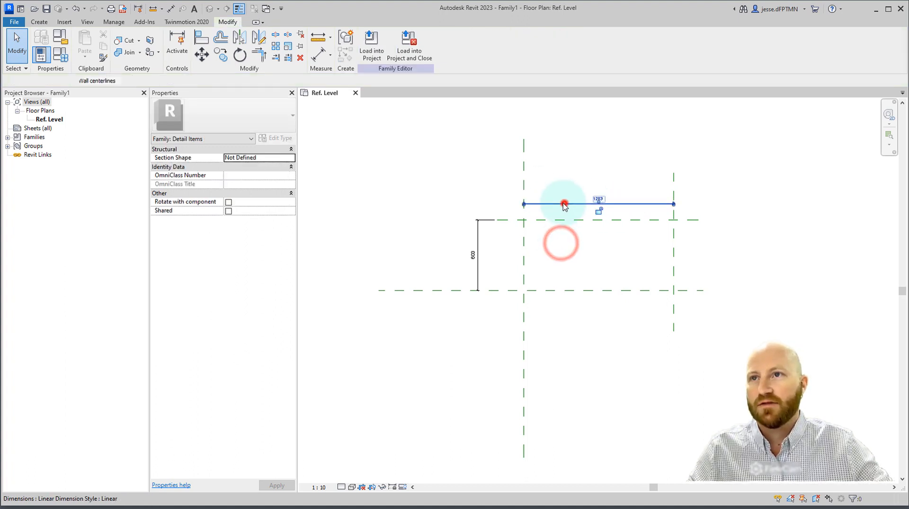
pyautogui.click(562, 204)
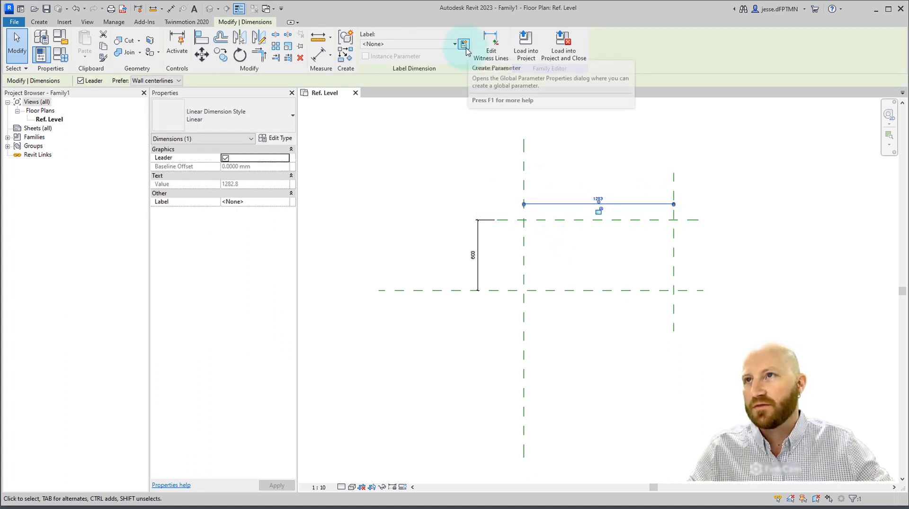
pyautogui.click(633, 176)
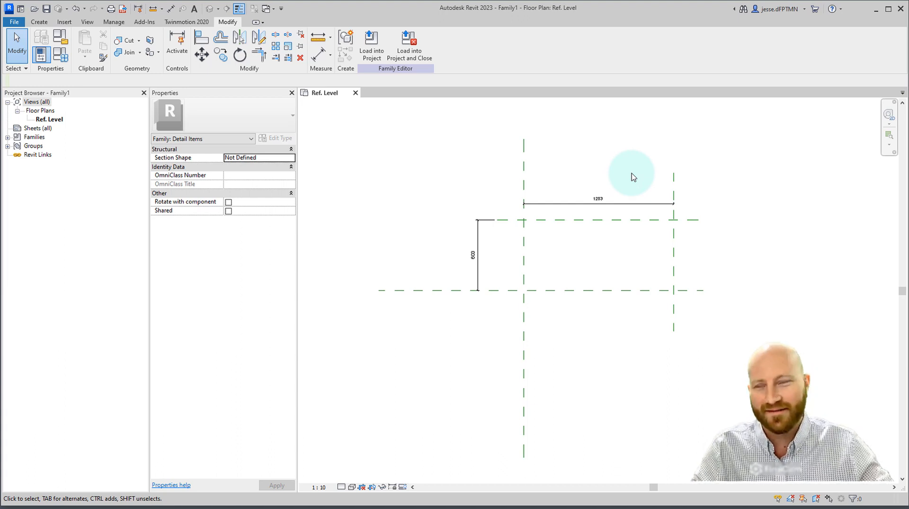
pyautogui.click(453, 188)
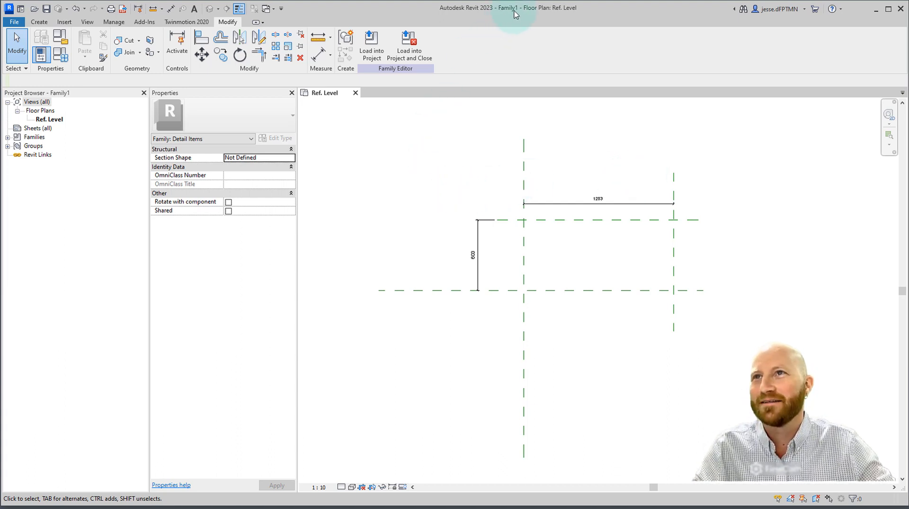
# Save the family as Timber Framing in the Families folder
pyautogui.click(10, 22)
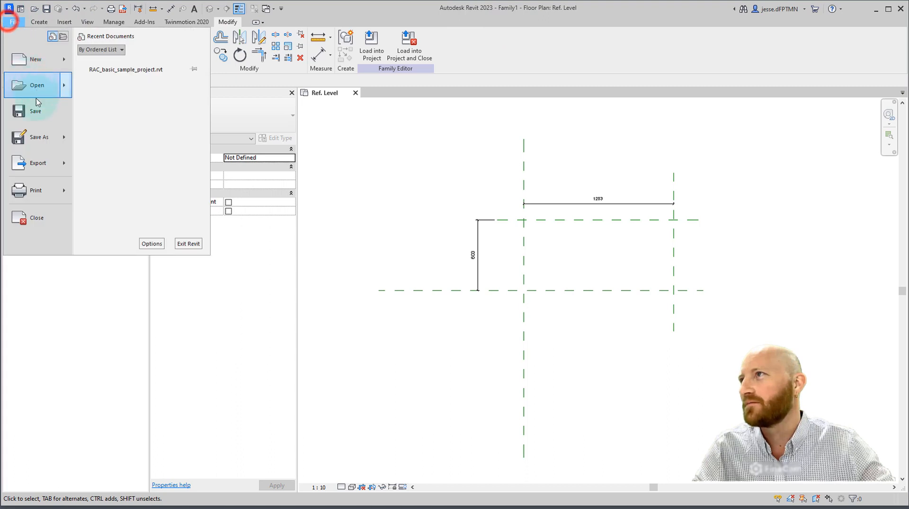
pyautogui.click(41, 136)
pyautogui.click(132, 132)
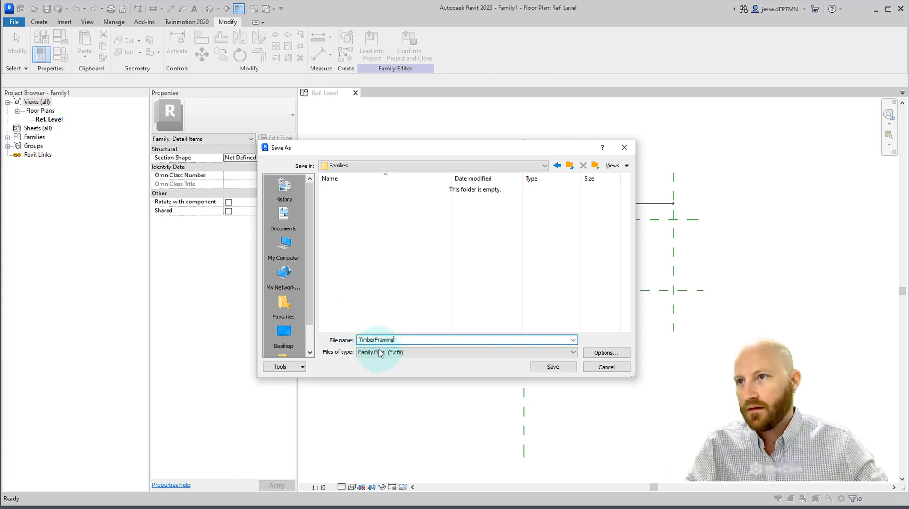
pyautogui.click(376, 340)
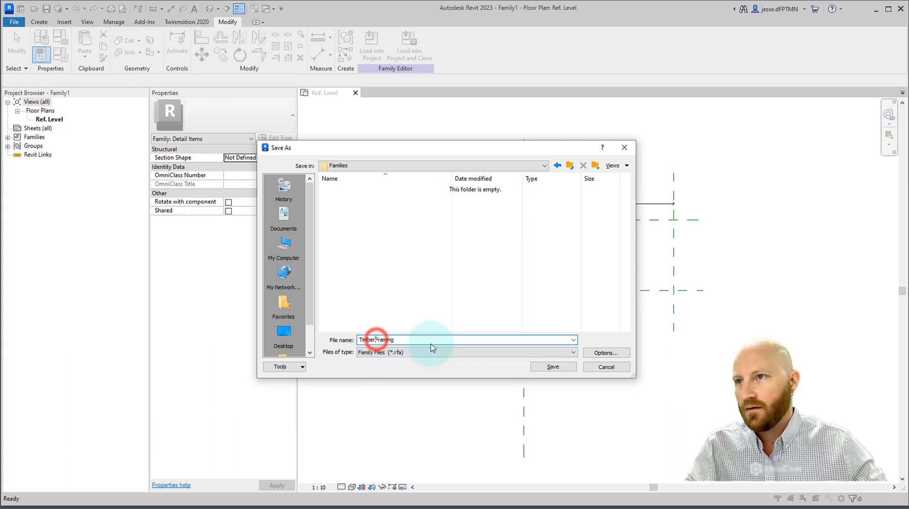
pyautogui.click(554, 368)
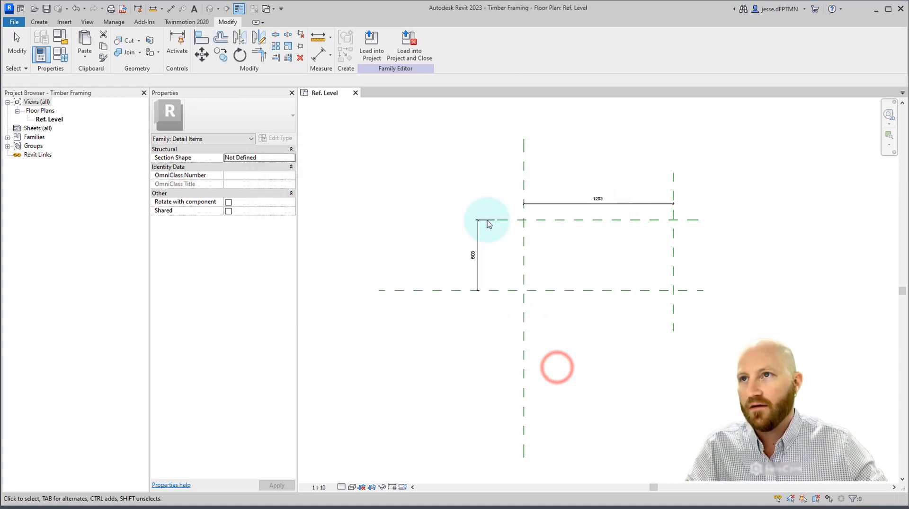
# Label the dimension between the vertical reference planes with a new family type parameter named Width, grouped under Dimensions
pyautogui.click(580, 205)
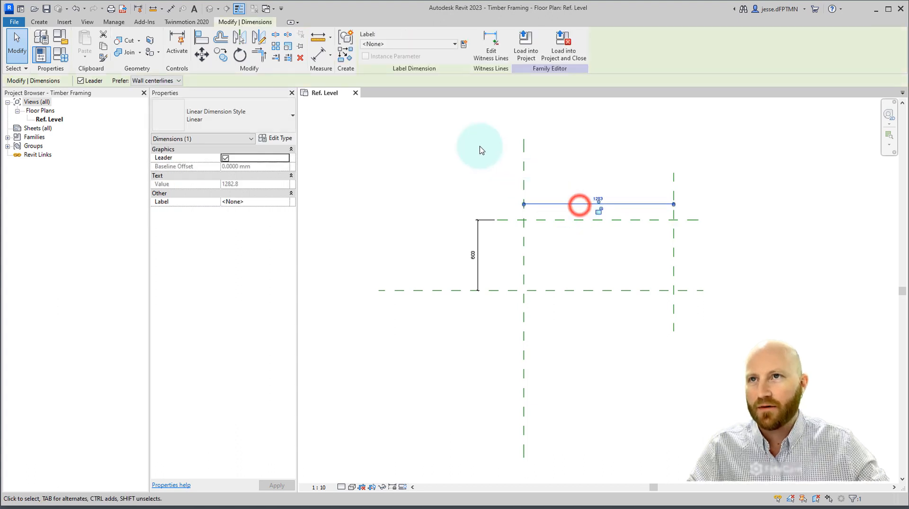
pyautogui.click(453, 43)
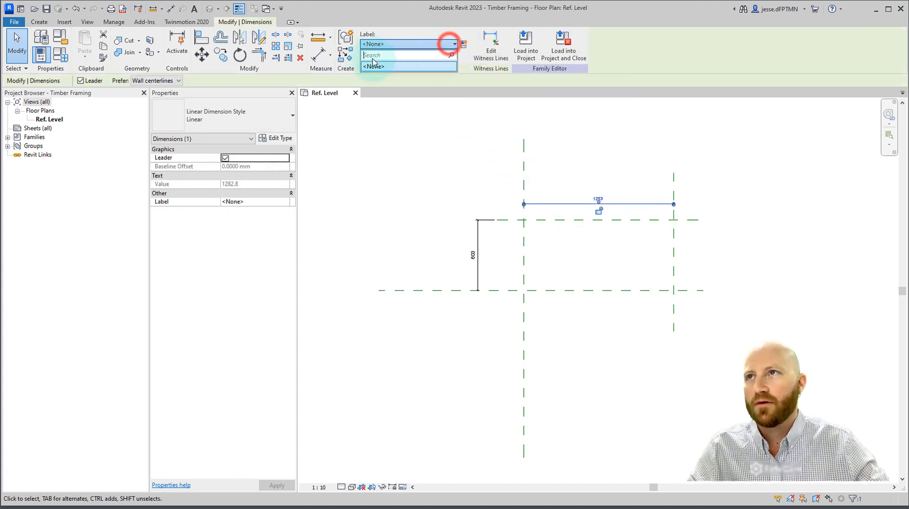
pyautogui.click(464, 44)
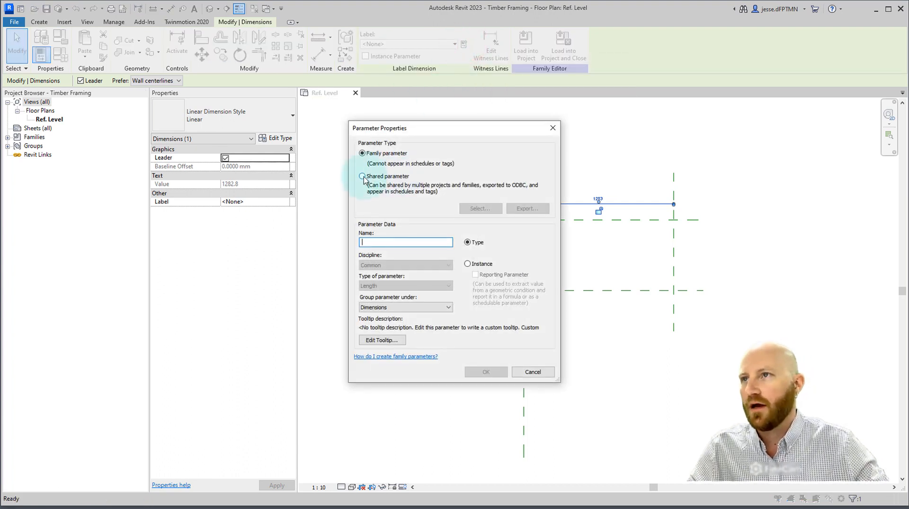
pyautogui.click(379, 241)
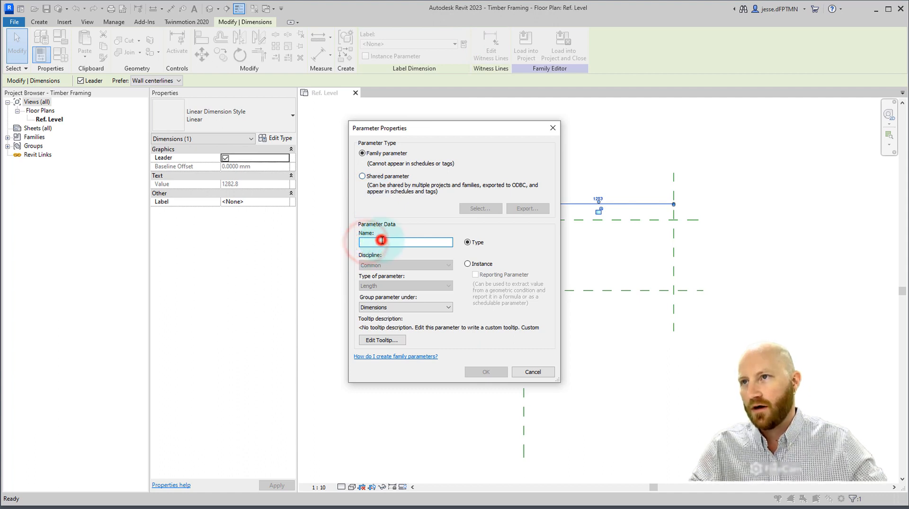
pyautogui.write('Wid')
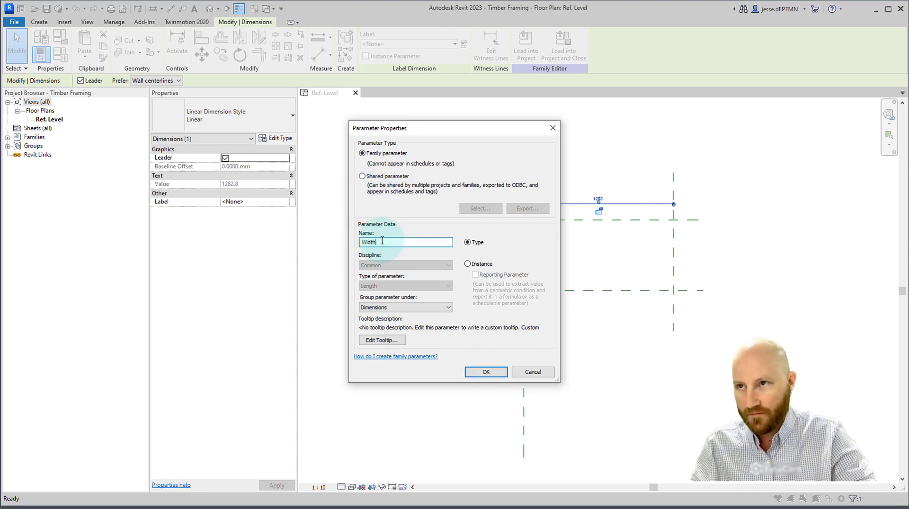
pyautogui.write('th')
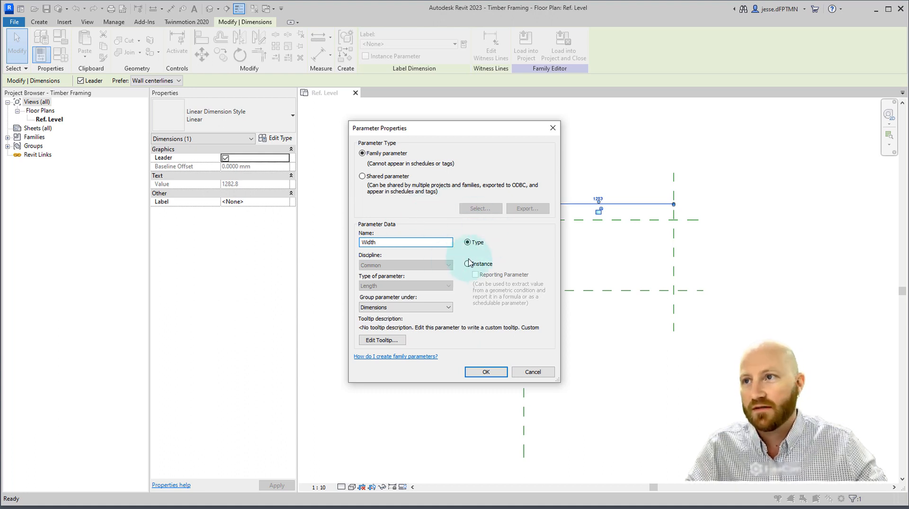
pyautogui.click(396, 309)
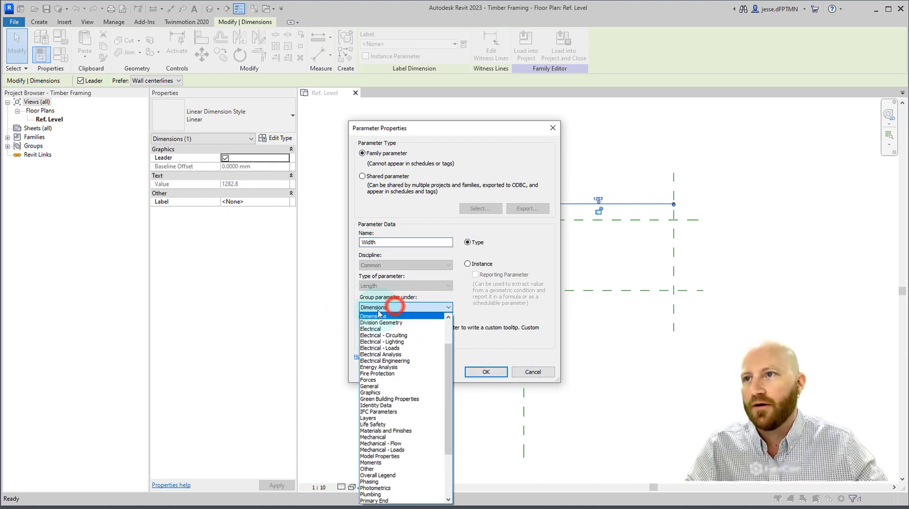
pyautogui.scroll(-2, 404, 329)
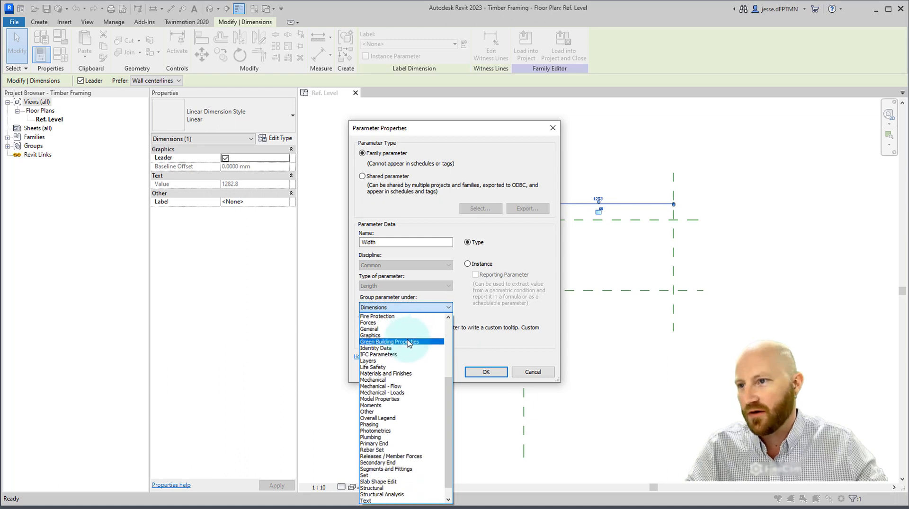
pyautogui.scroll(2, 396, 383)
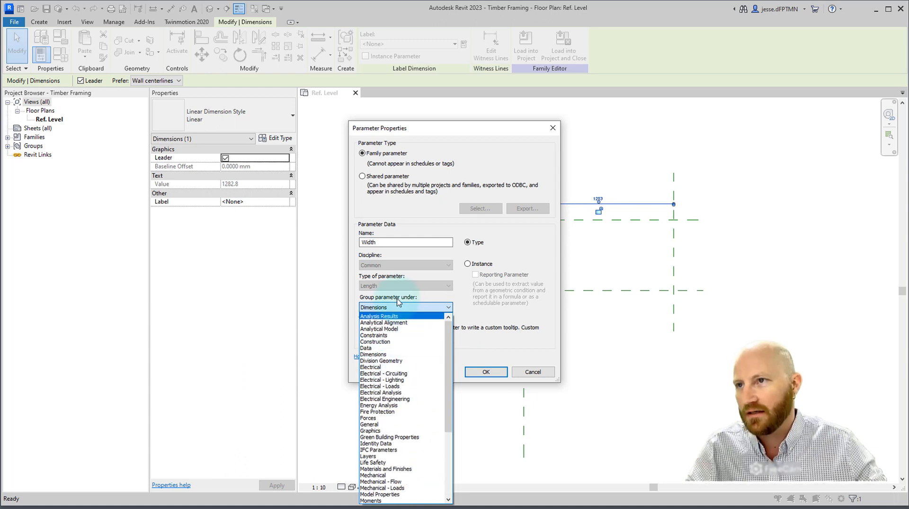
pyautogui.click(523, 311)
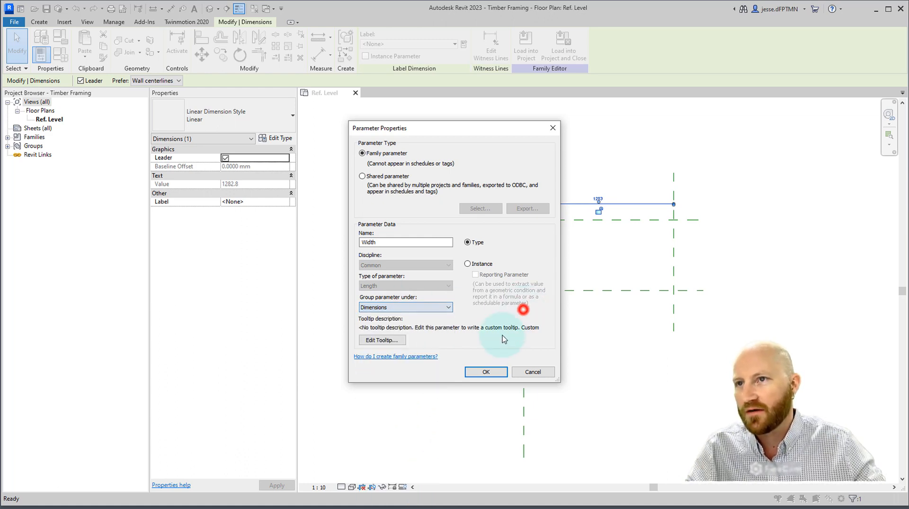
pyautogui.click(489, 372)
pyautogui.click(625, 257)
# Label the dimension between the horizontal reference planes with a new family type parameter named Height, grouped under Dimensions
pyautogui.click(478, 256)
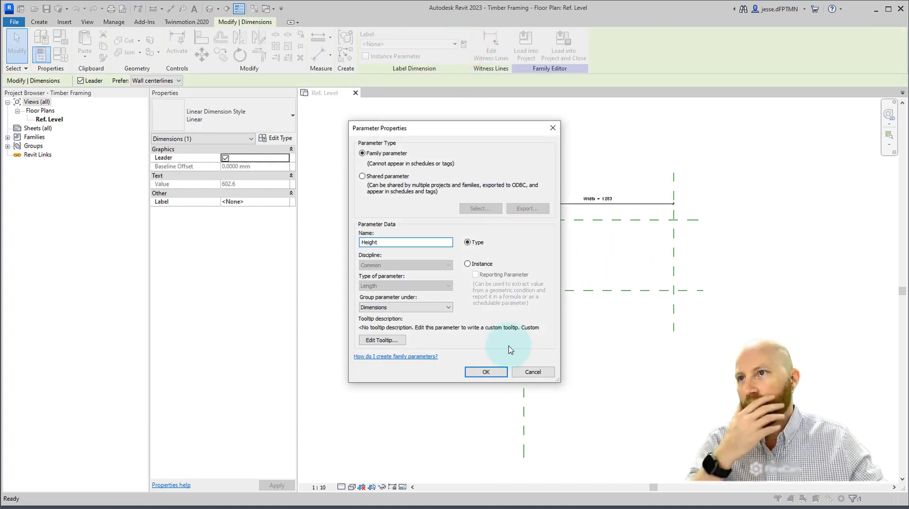
pyautogui.click(485, 371)
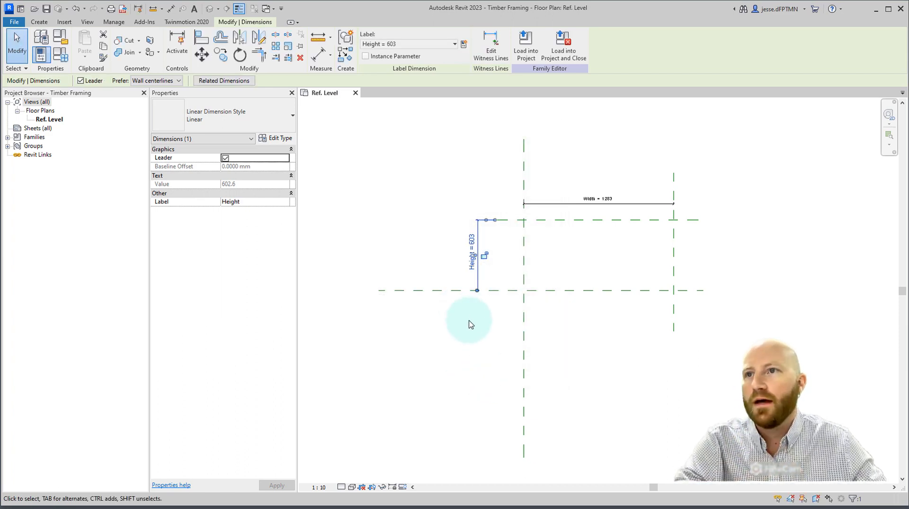
pyautogui.click(491, 270)
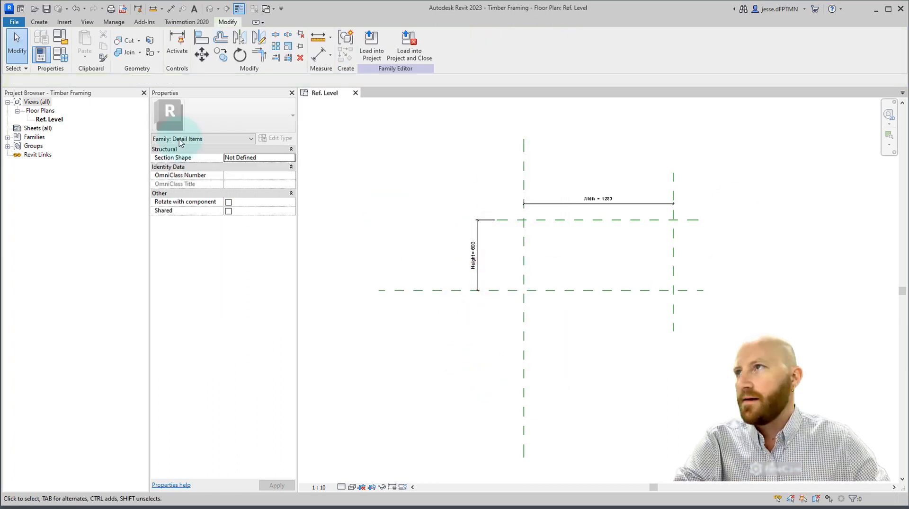
# Set the family's Height parameter to 45 and its Width parameter to 90, and apply the values
pyautogui.click(61, 56)
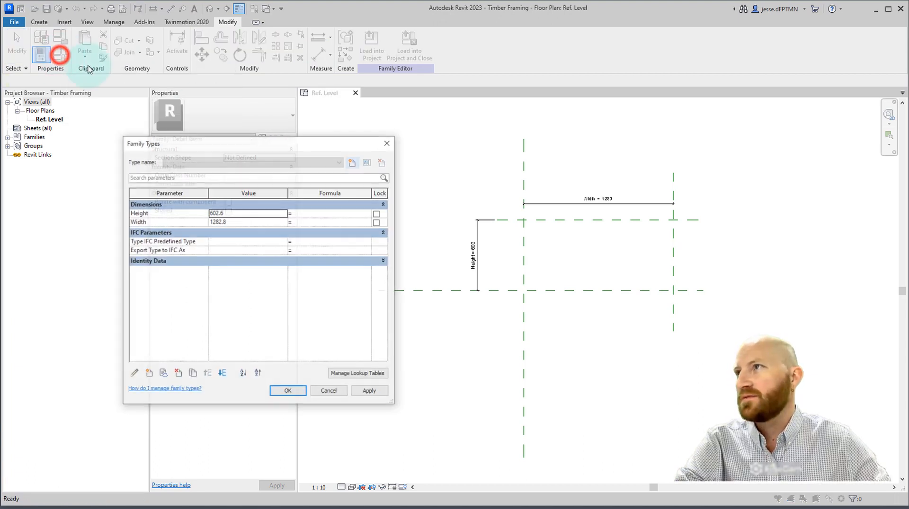
pyautogui.moveTo(255, 136); pyautogui.dragTo(434, 131)
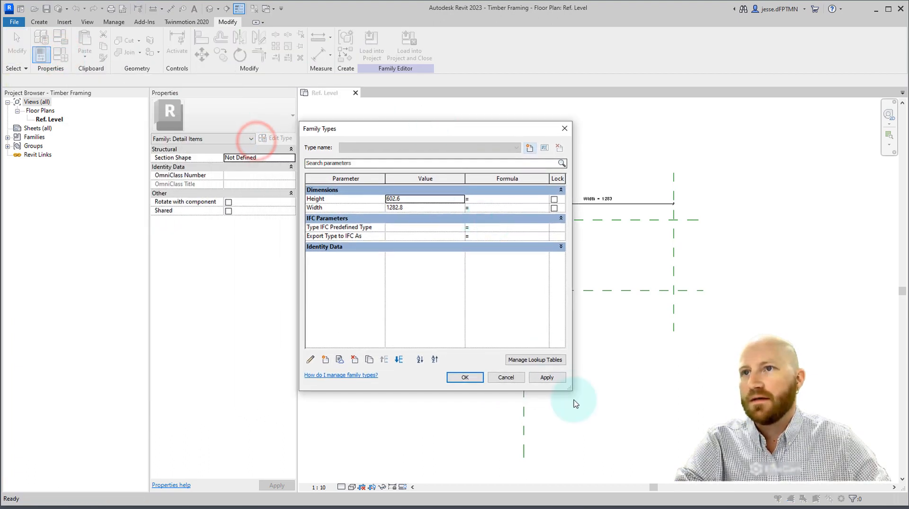
pyautogui.moveTo(570, 389); pyautogui.dragTo(669, 419)
pyautogui.moveTo(466, 131); pyautogui.dragTo(261, 129)
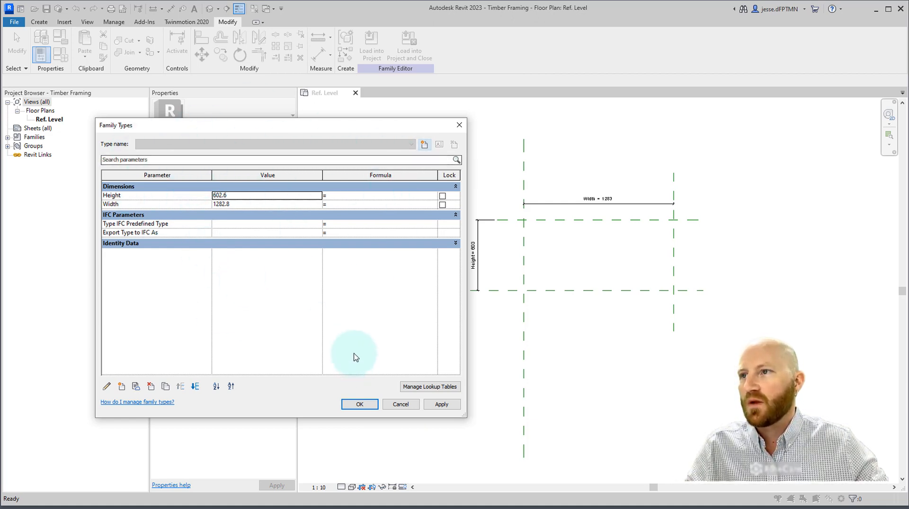
pyautogui.doubleClick(235, 195)
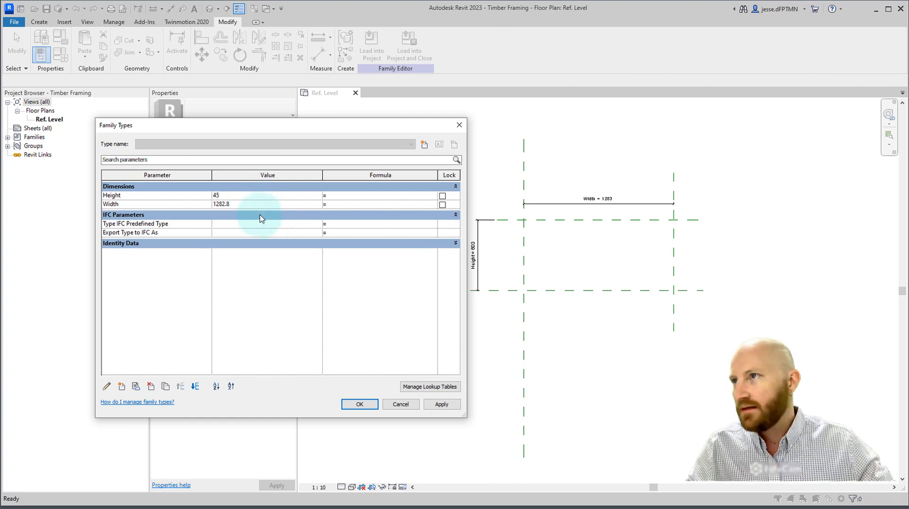
pyautogui.write('90')
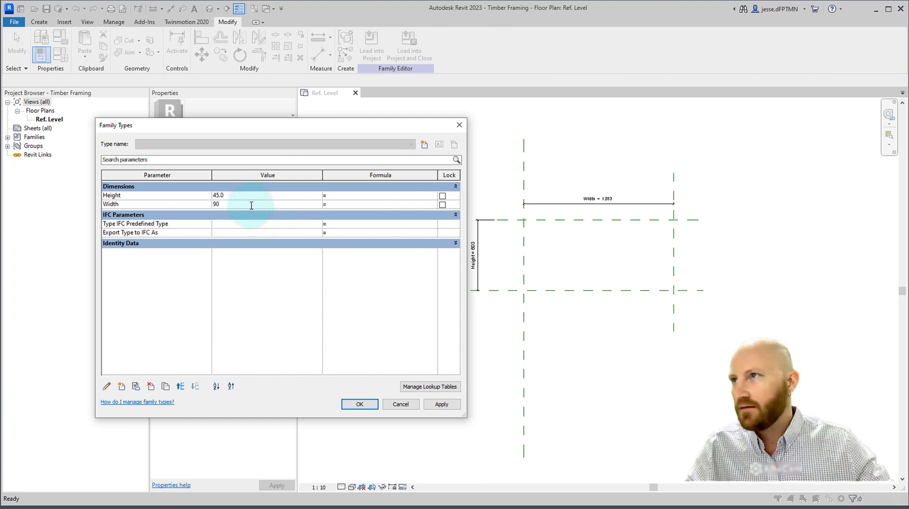
pyautogui.click(244, 326)
pyautogui.click(358, 404)
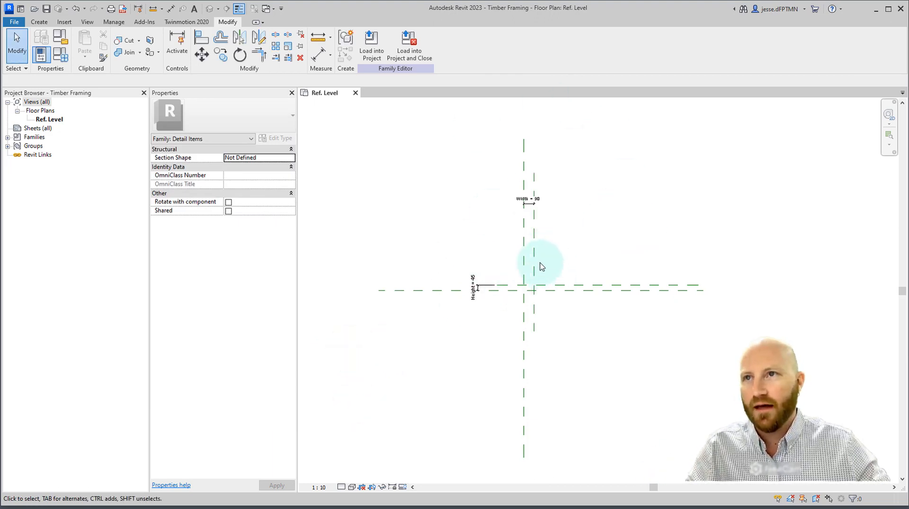
# Move the Width and Height dimensions closer to the intersection of the reference planes
pyautogui.moveTo(532, 199); pyautogui.dragTo(537, 265)
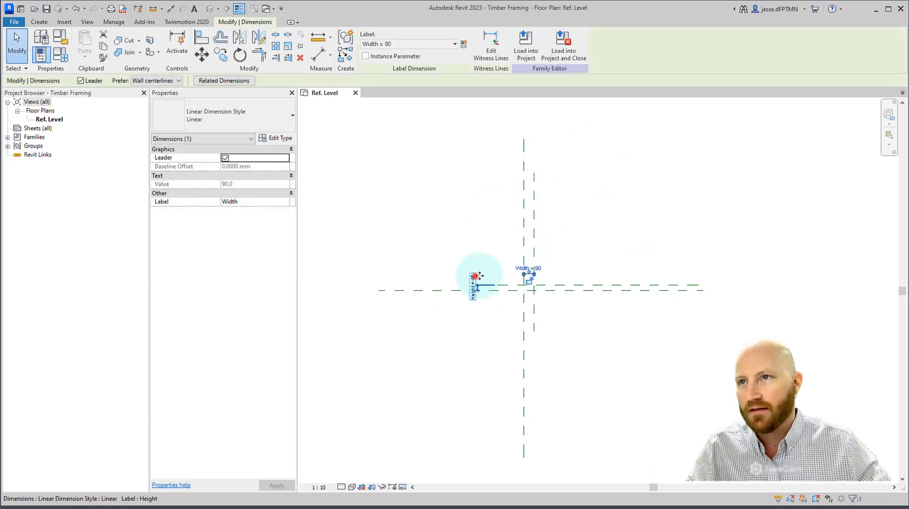
pyautogui.click(475, 277)
pyautogui.scroll(4, 509, 279)
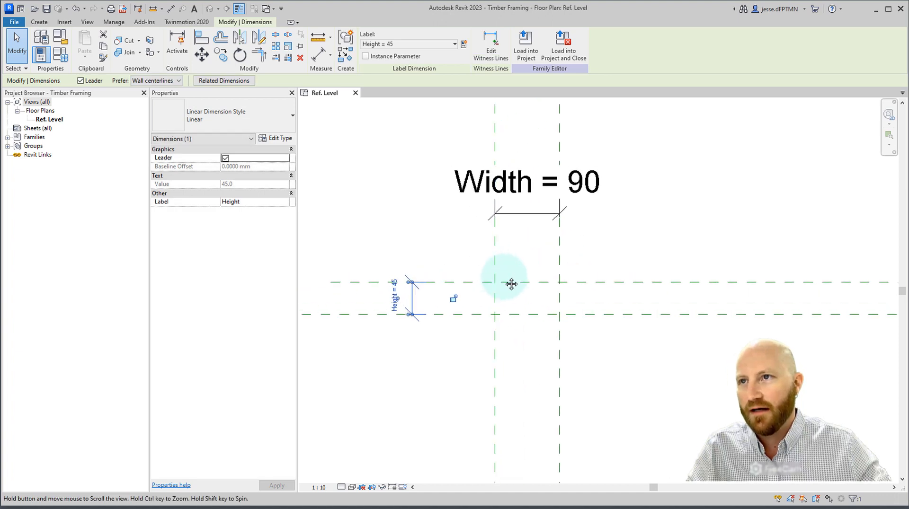
pyautogui.scroll(-5, 520, 327)
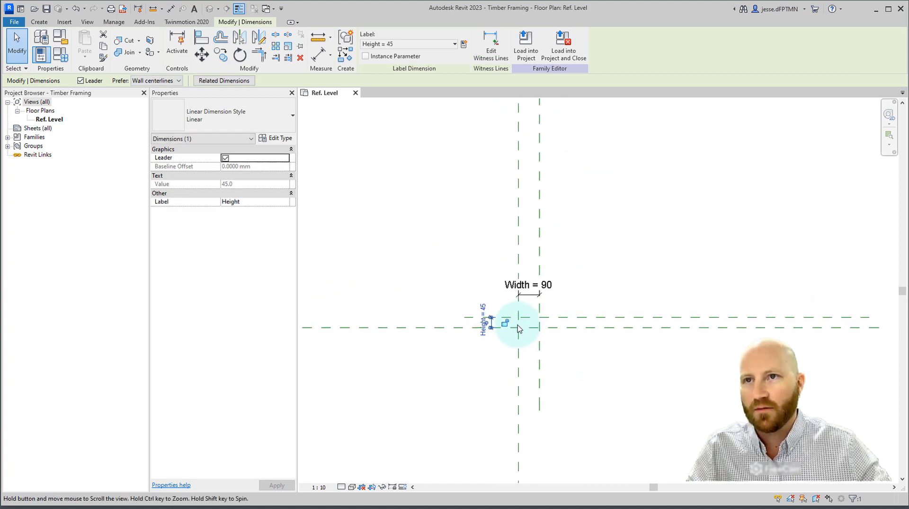
pyautogui.scroll(-3, 520, 328)
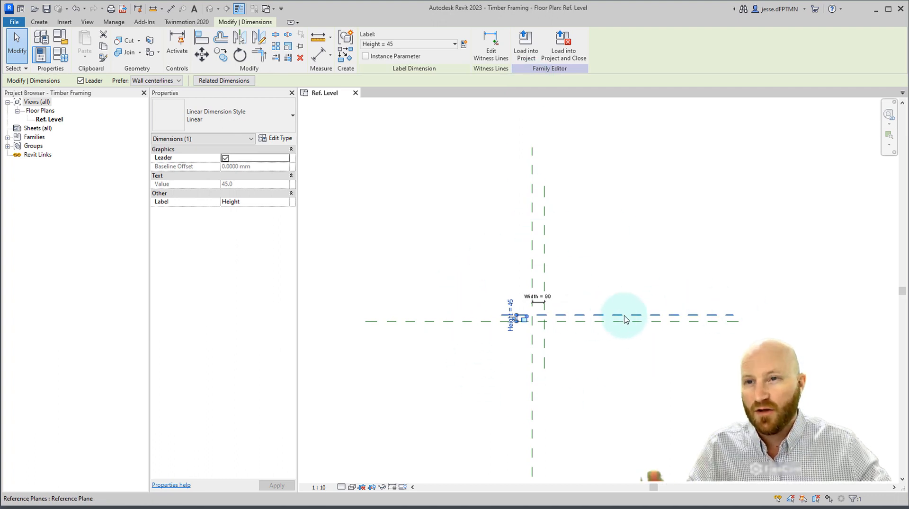
pyautogui.scroll(4, 545, 320)
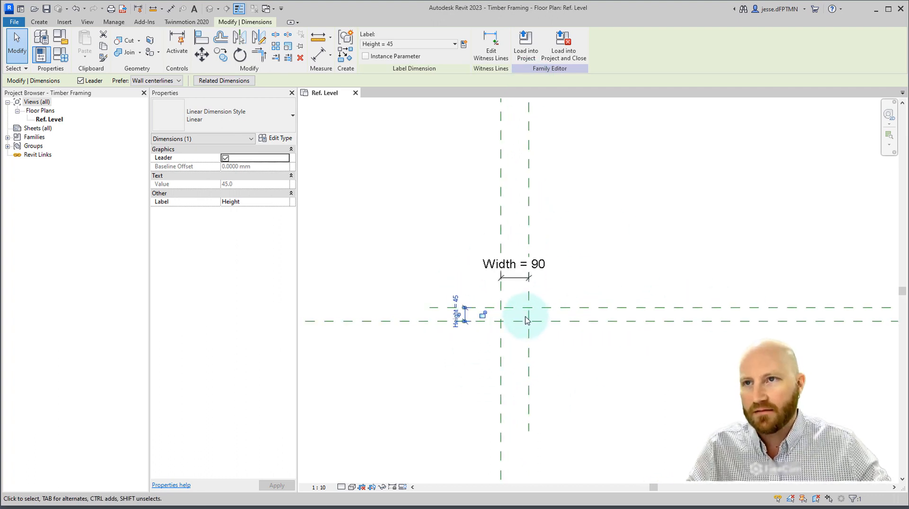
pyautogui.scroll(4, 526, 321)
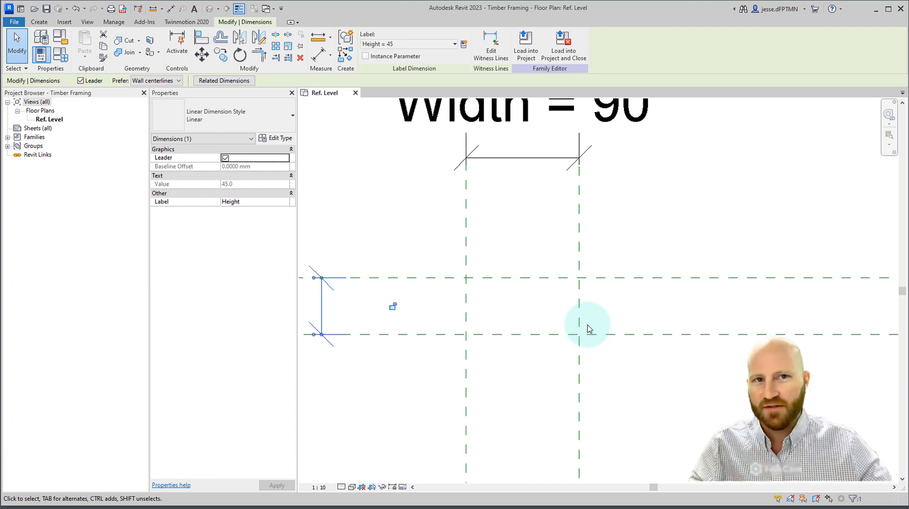
pyautogui.click(531, 251)
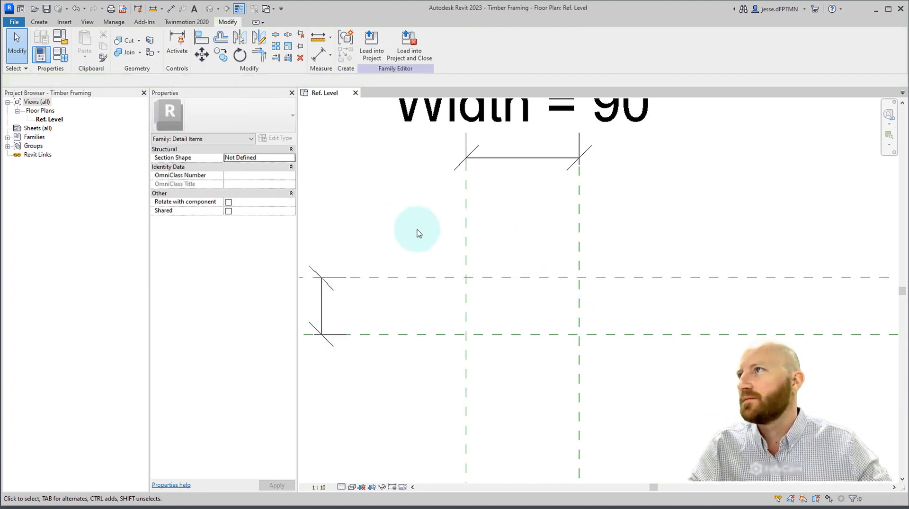
pyautogui.scroll(-3, 417, 233)
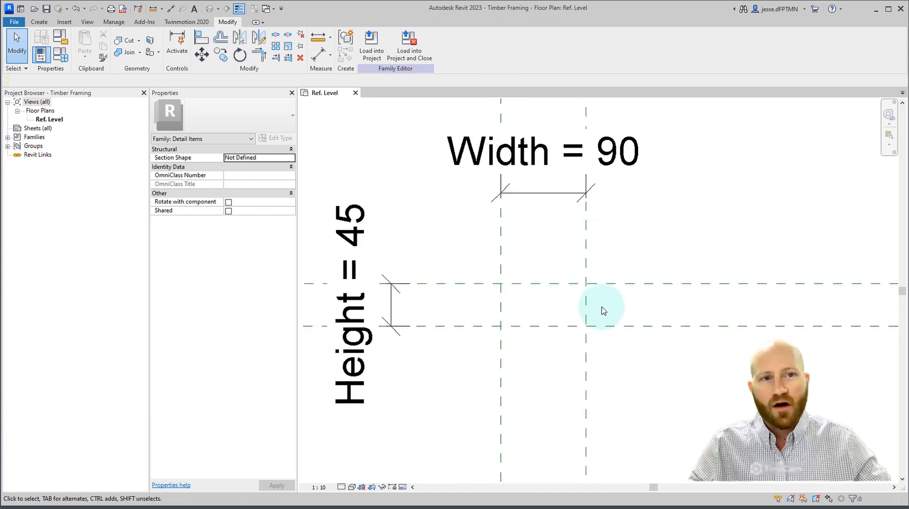
# Start a filled region boundary sketch in the family
pyautogui.click(39, 23)
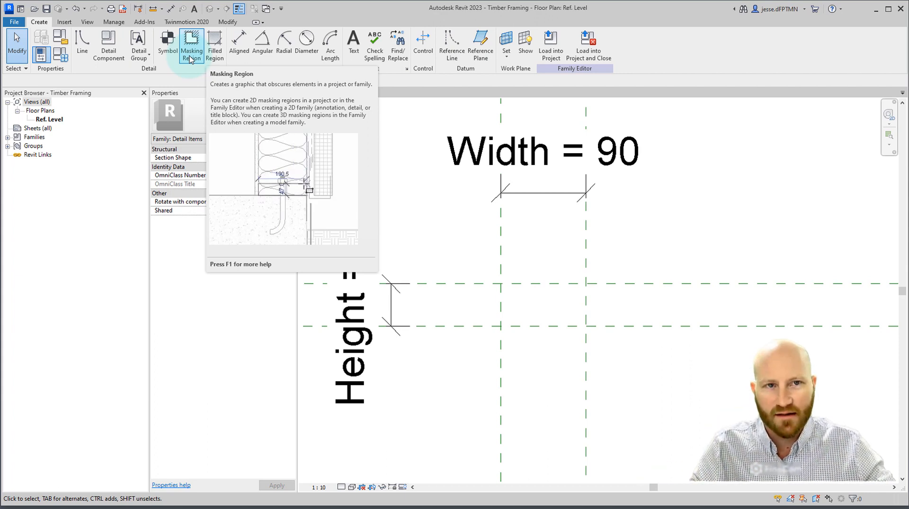
pyautogui.click(214, 47)
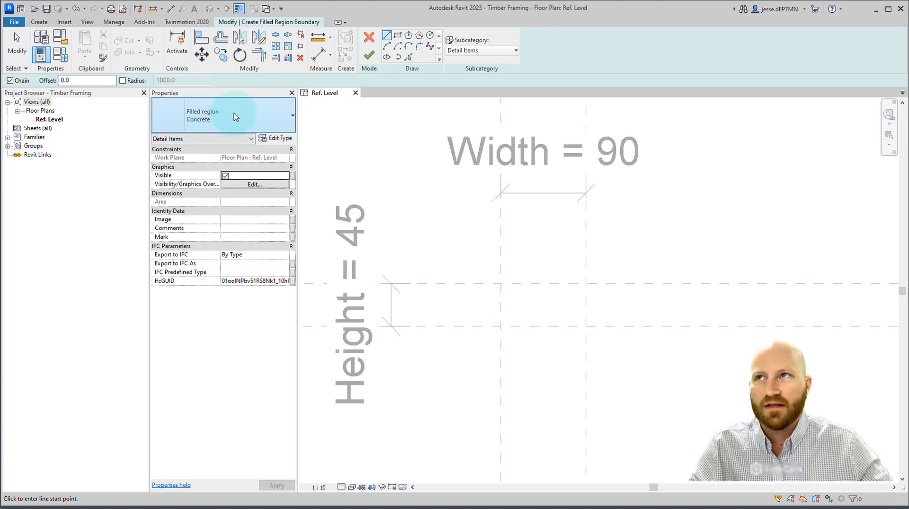
pyautogui.click(409, 58)
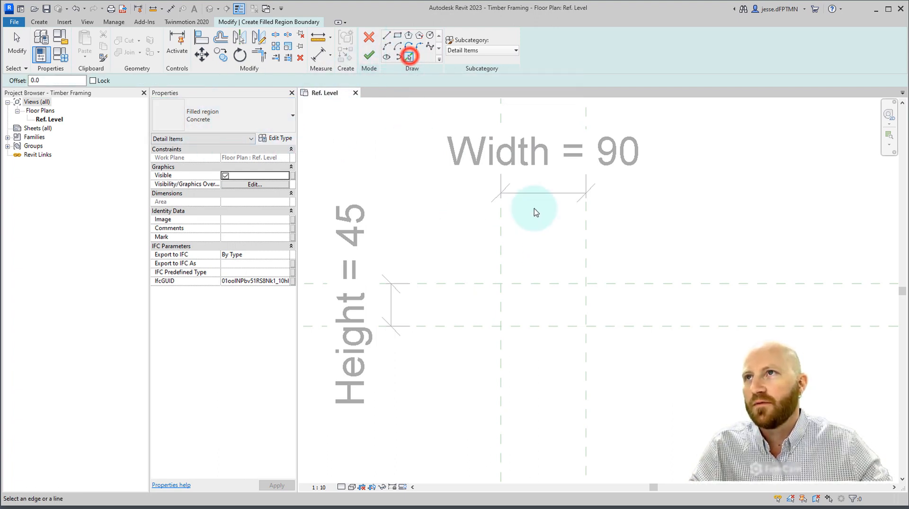
pyautogui.click(398, 36)
pyautogui.click(455, 246)
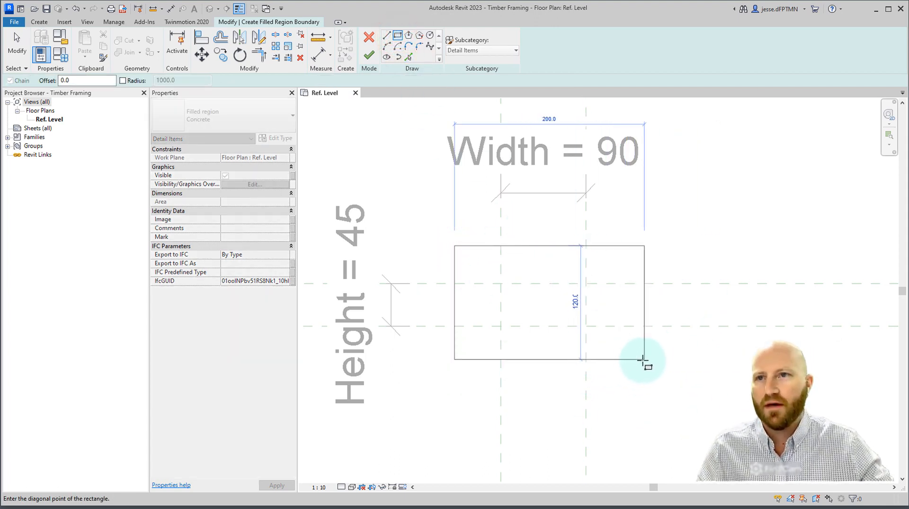
pyautogui.press('Escape')
pyautogui.press('Escape')
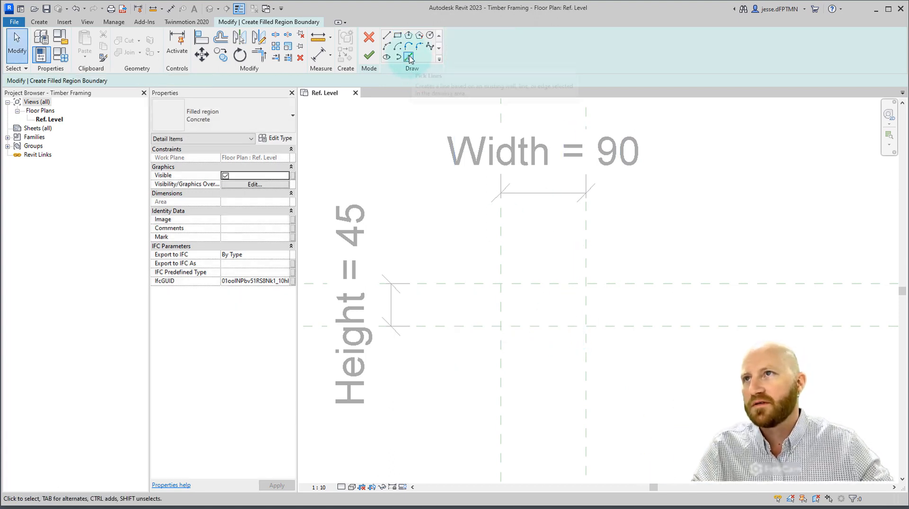
# Create four filled region boundary lines by picking the two vertical and two horizontal reference planes, with Lock enabled so each line is constrained
pyautogui.click(409, 58)
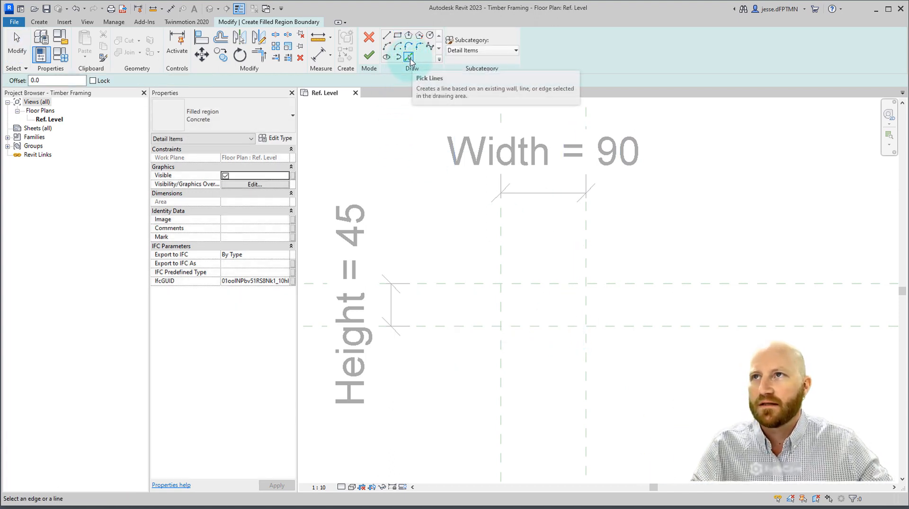
pyautogui.click(92, 81)
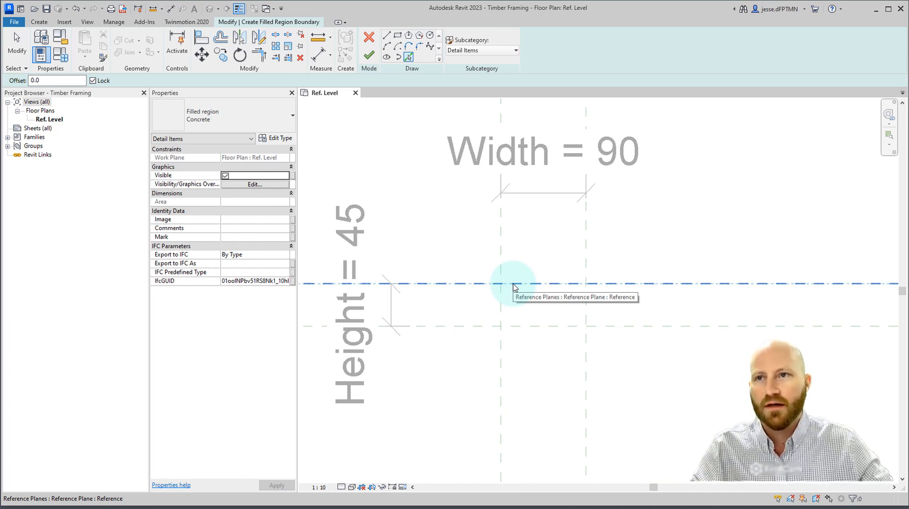
pyautogui.click(538, 284)
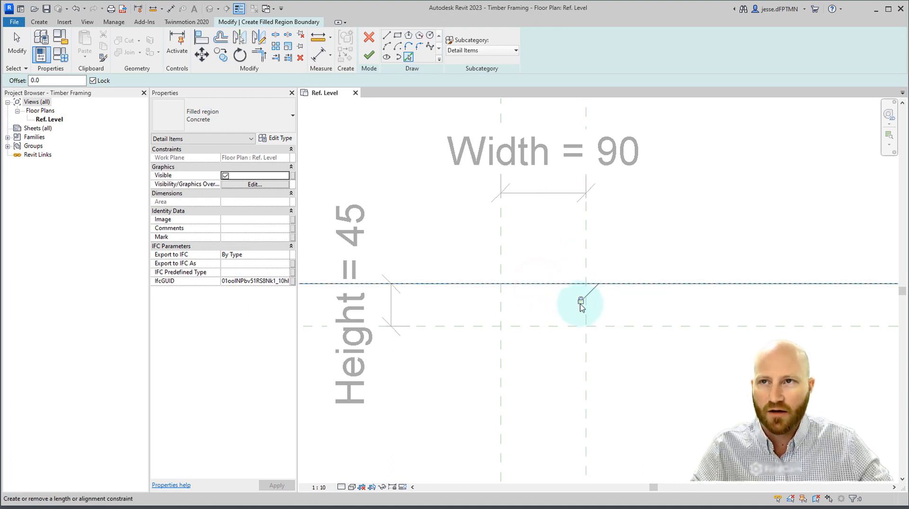
pyautogui.click(585, 239)
pyautogui.click(502, 241)
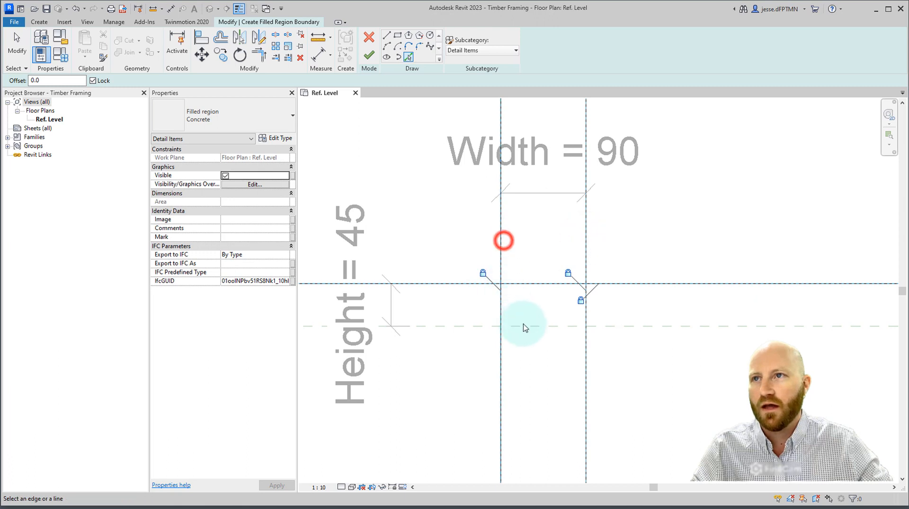
pyautogui.click(524, 326)
pyautogui.scroll(-5, 526, 325)
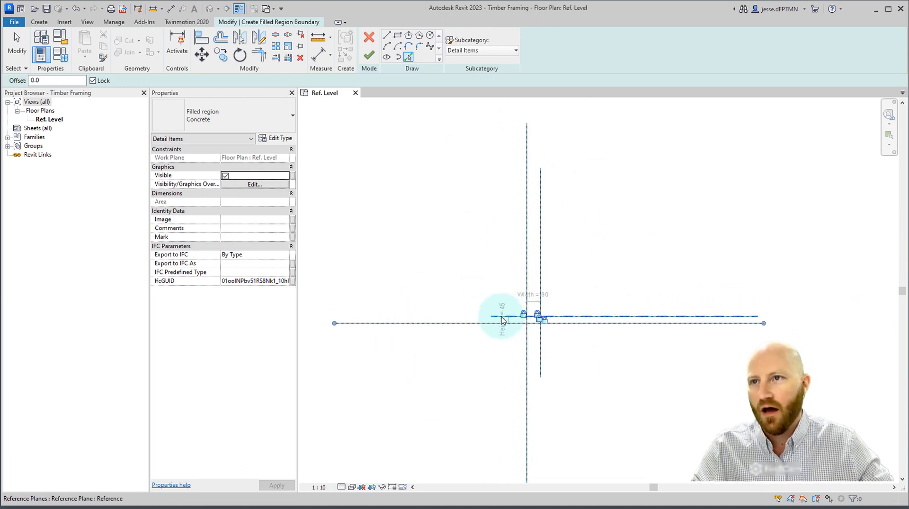
pyautogui.scroll(6, 501, 320)
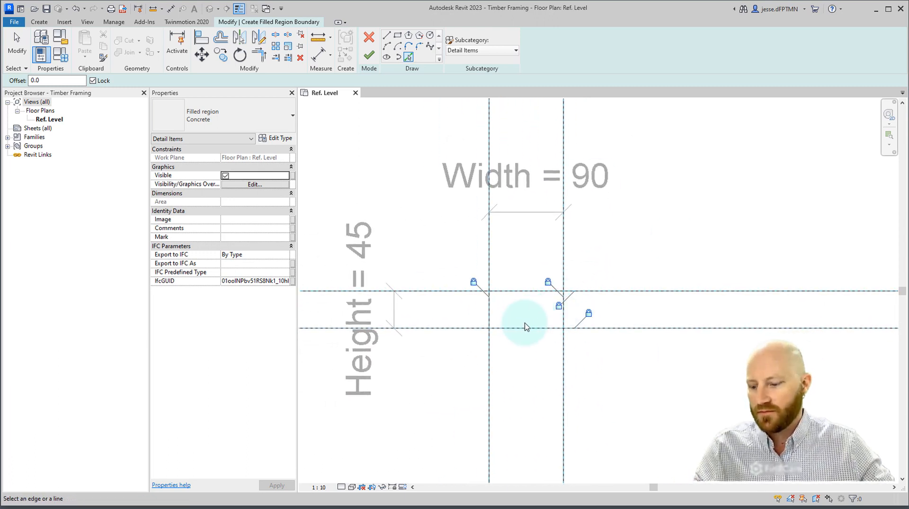
pyautogui.press('Escape')
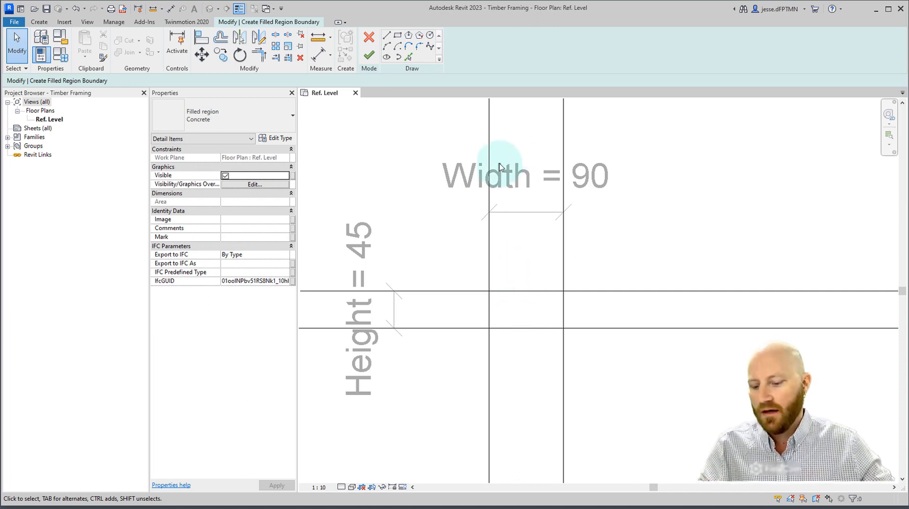
# Trim the four boundary lines to corners so they form a closed rectangle between the reference planes
pyautogui.press('r')
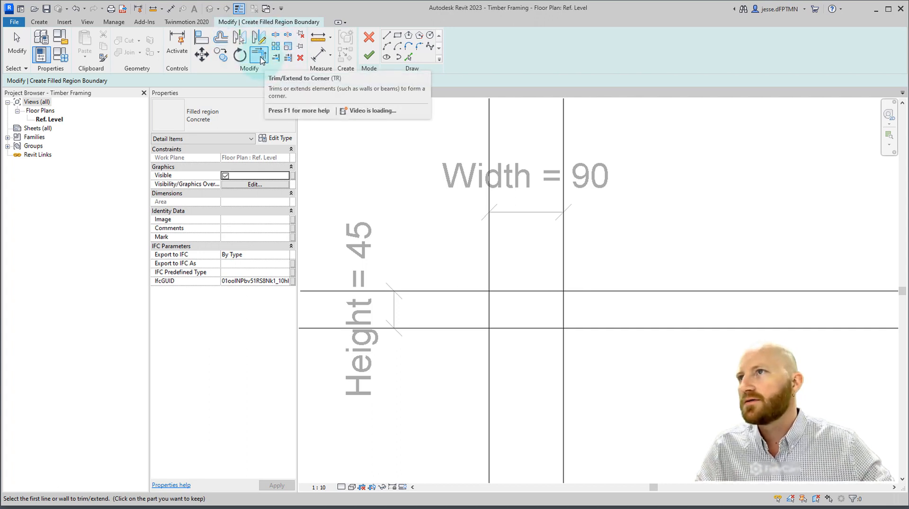
pyautogui.click(489, 305)
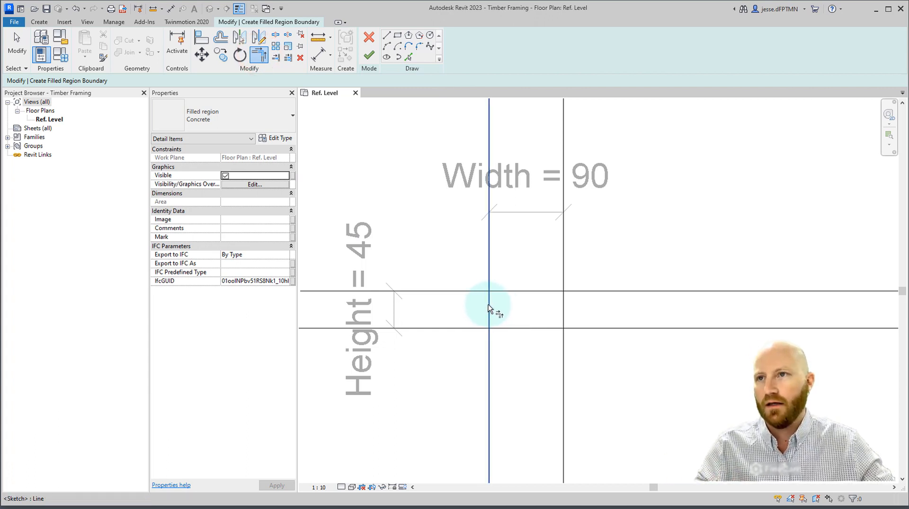
pyautogui.click(502, 292)
pyautogui.click(547, 293)
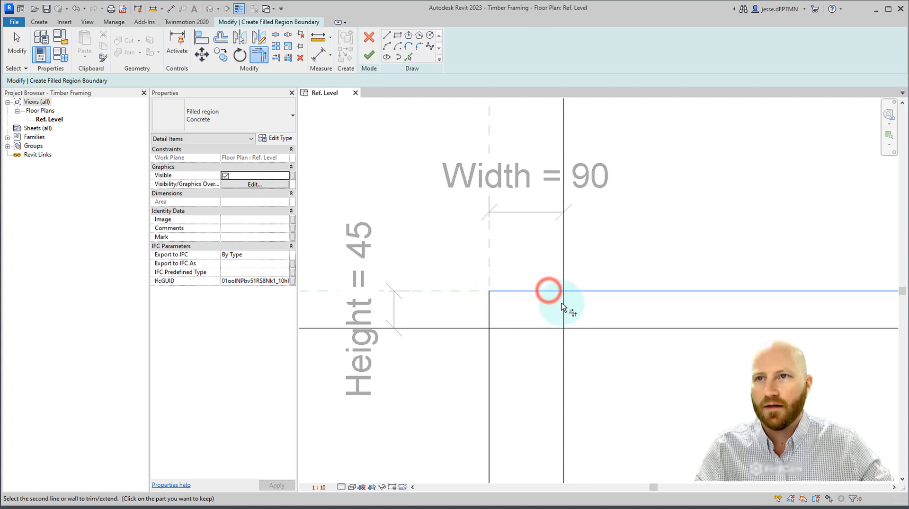
pyautogui.click(563, 304)
pyautogui.click(550, 328)
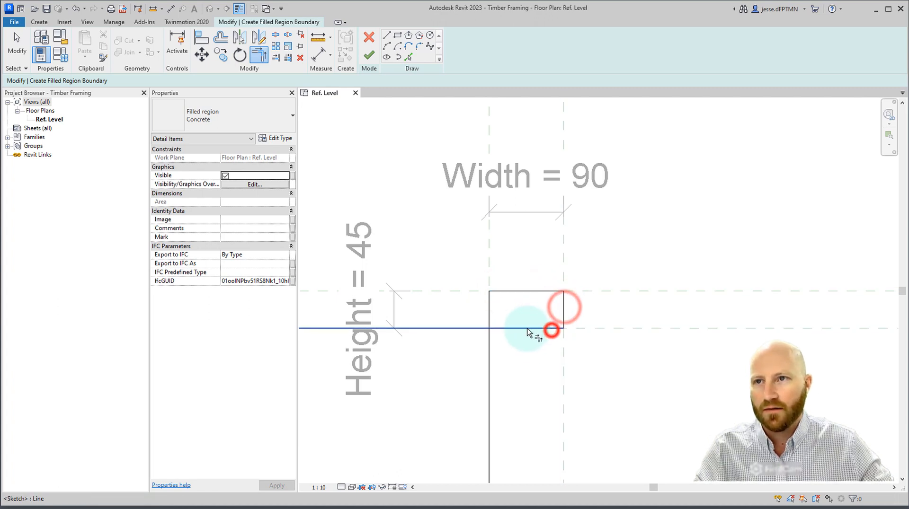
pyautogui.click(563, 317)
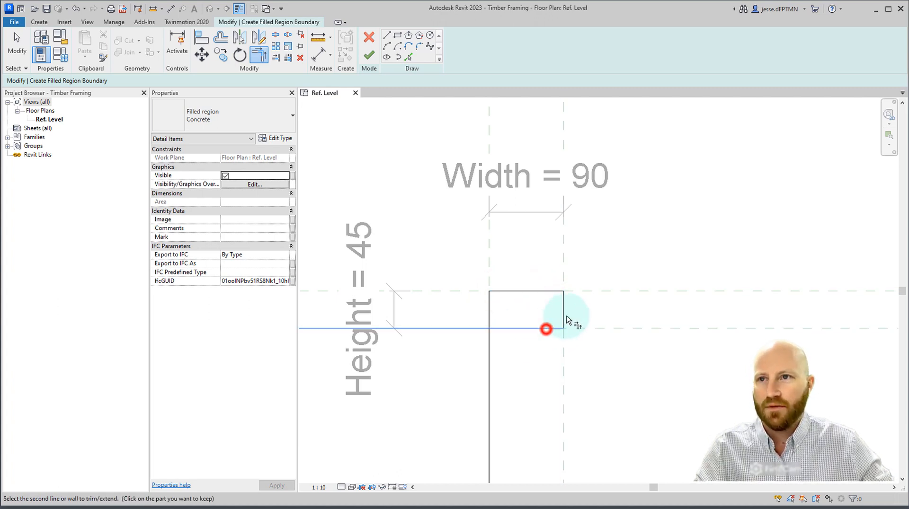
pyautogui.click(556, 328)
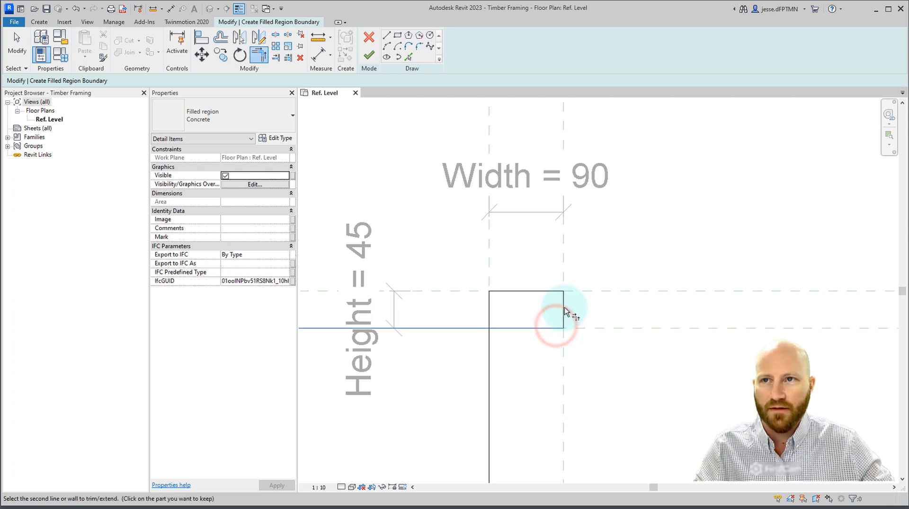
pyautogui.click(527, 304)
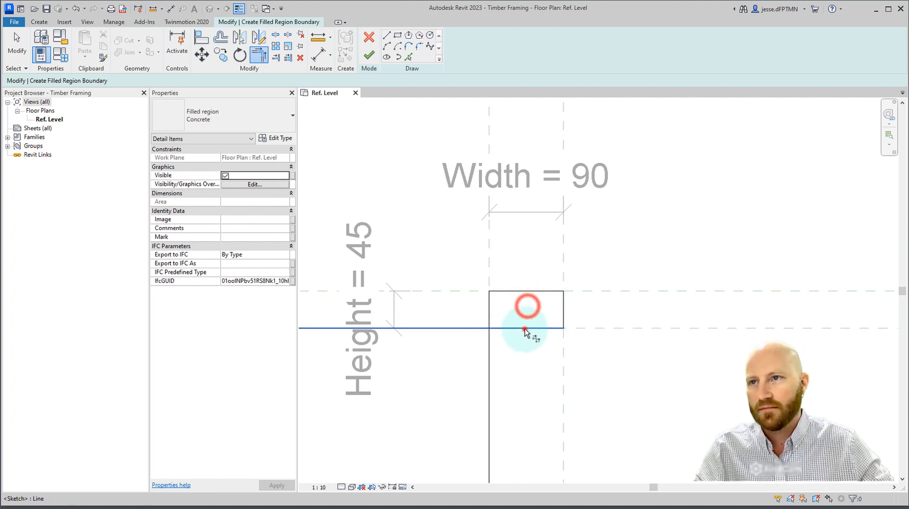
pyautogui.click(522, 328)
pyautogui.click(653, 364)
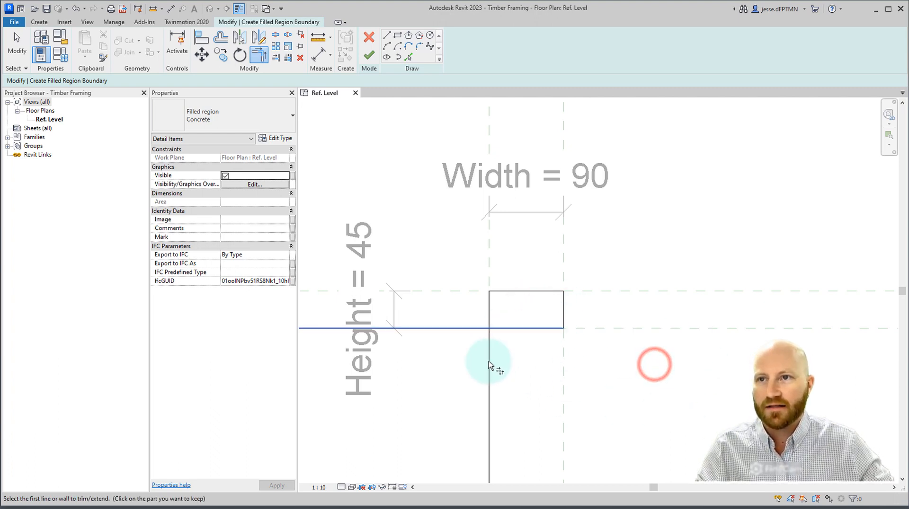
pyautogui.click(503, 328)
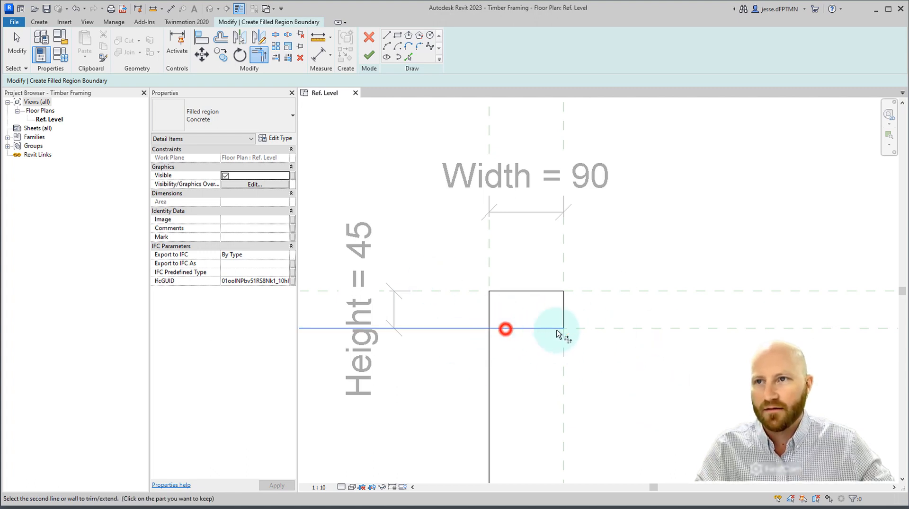
pyautogui.click(487, 309)
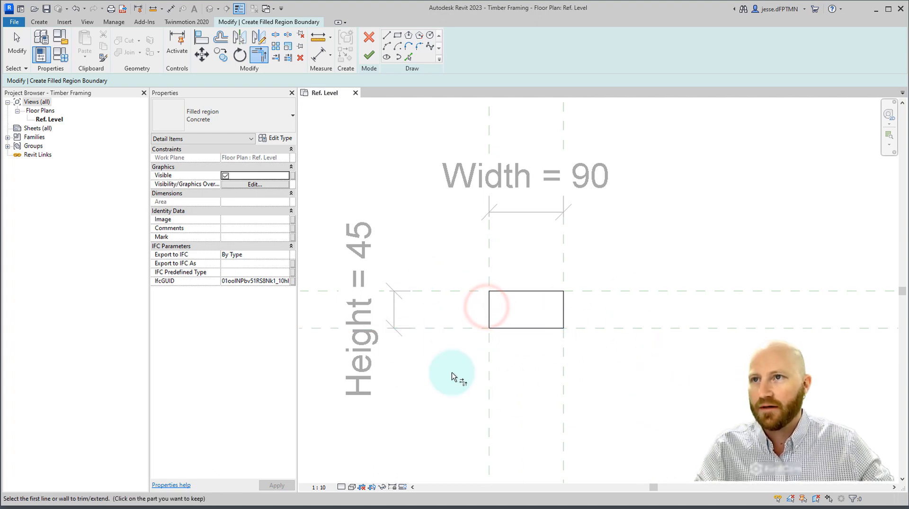
# Finish the filled region boundary sketch and turn off the thin lines display
pyautogui.click(369, 57)
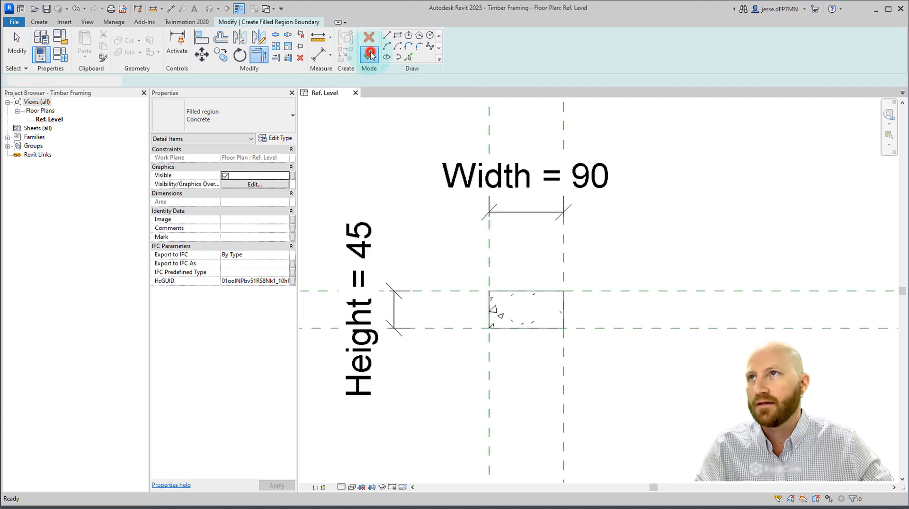
pyautogui.click(645, 264)
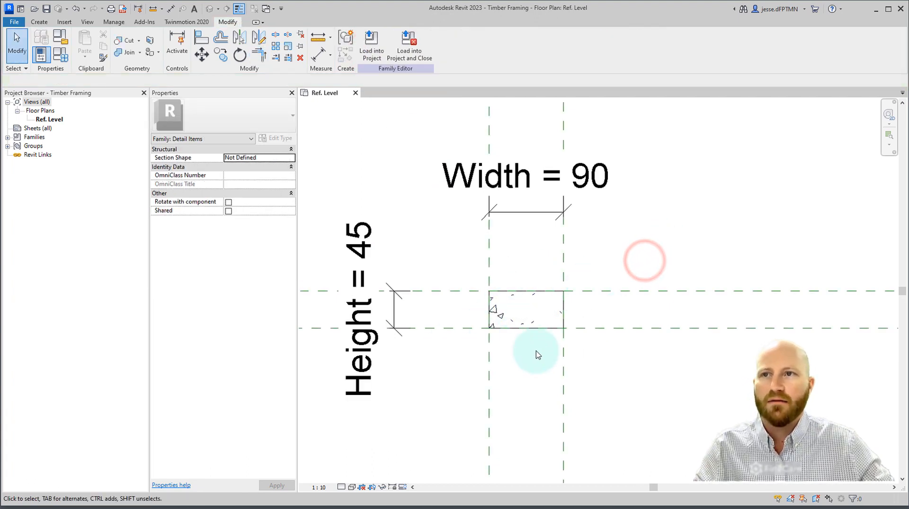
pyautogui.click(645, 256)
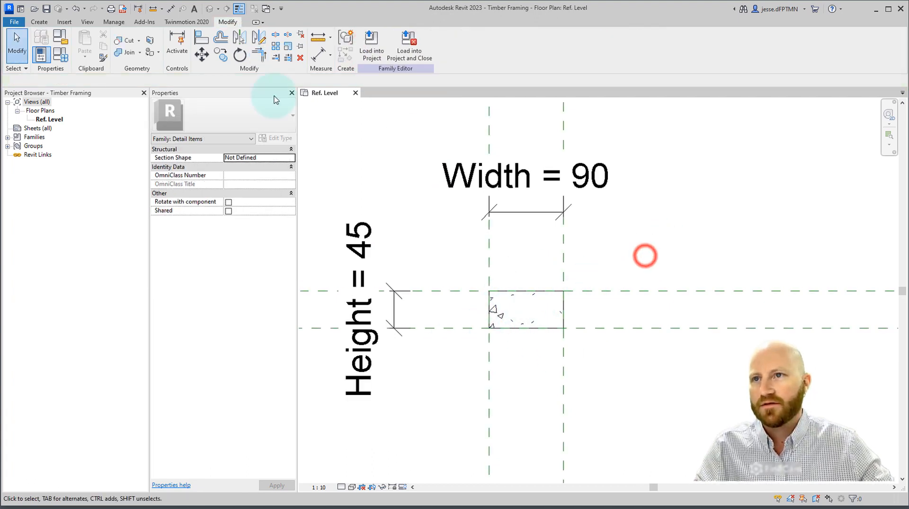
pyautogui.click(240, 9)
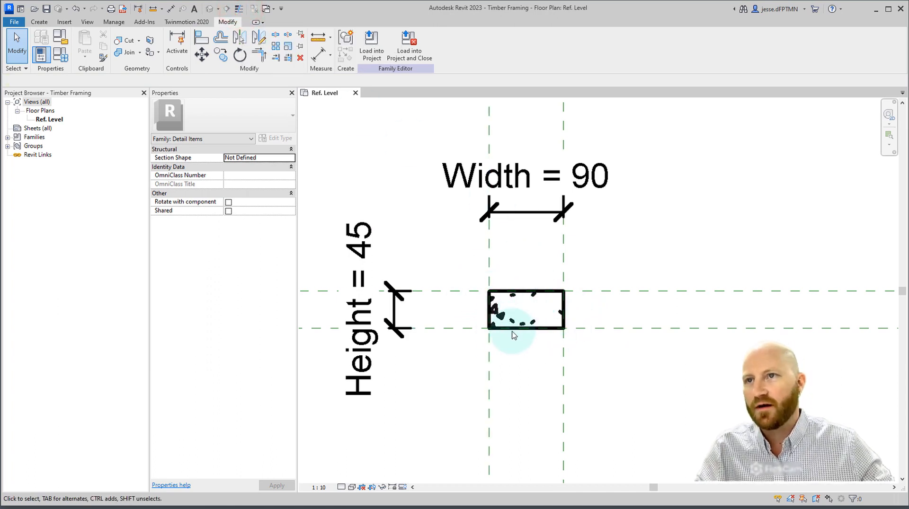
# Duplicate the filled region's Concrete type as a new type named White
pyautogui.click(492, 309)
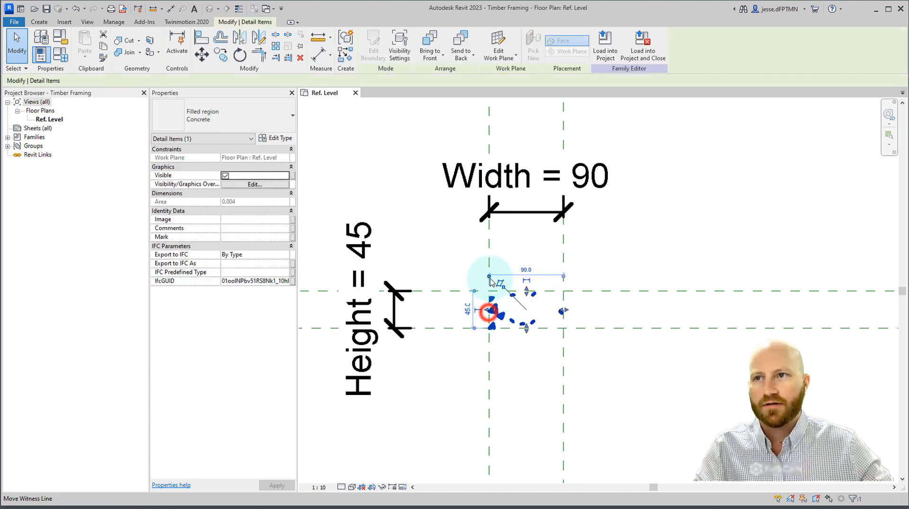
pyautogui.click(269, 137)
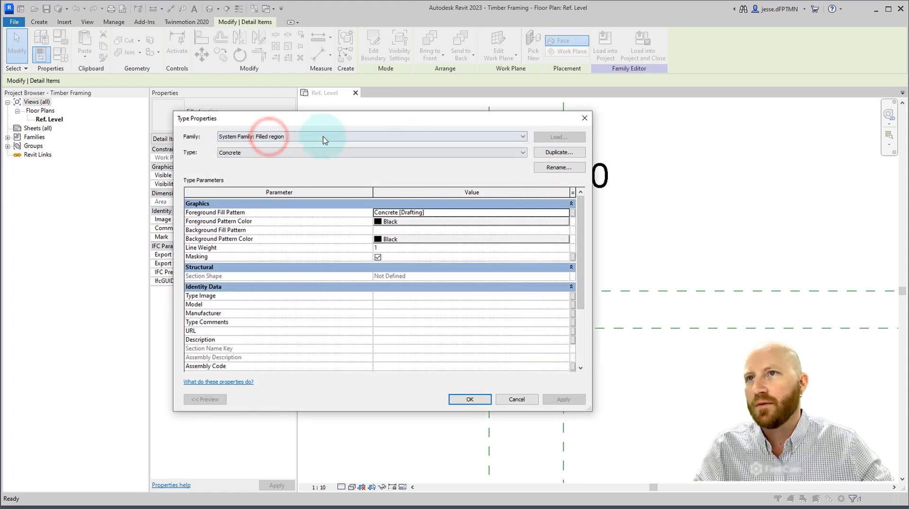
pyautogui.click(294, 153)
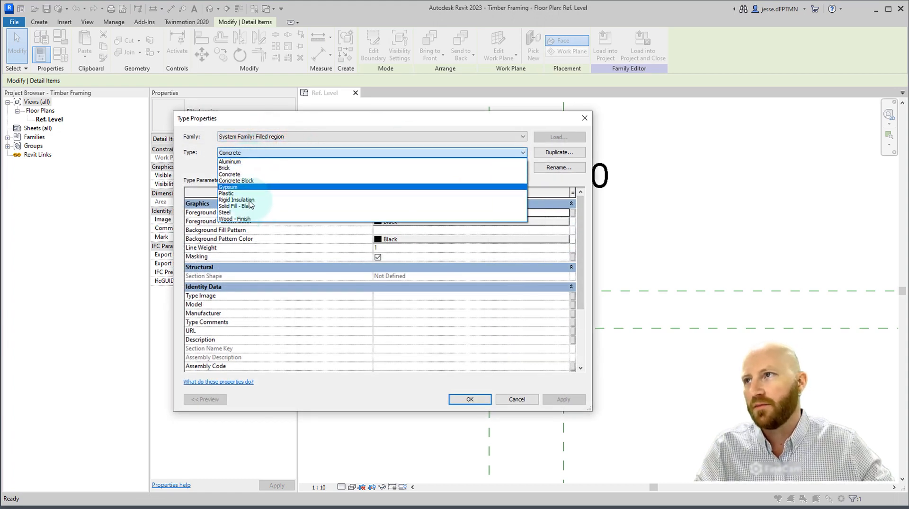
pyautogui.click(459, 151)
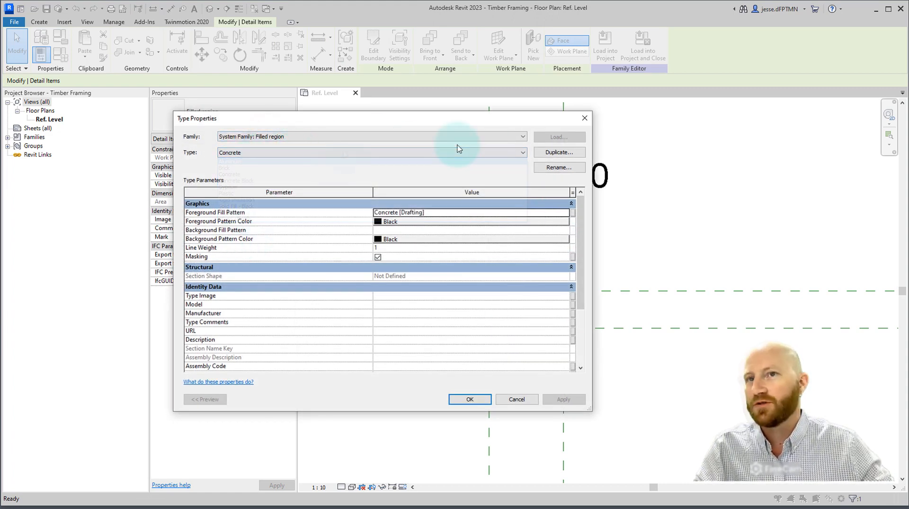
pyautogui.click(557, 155)
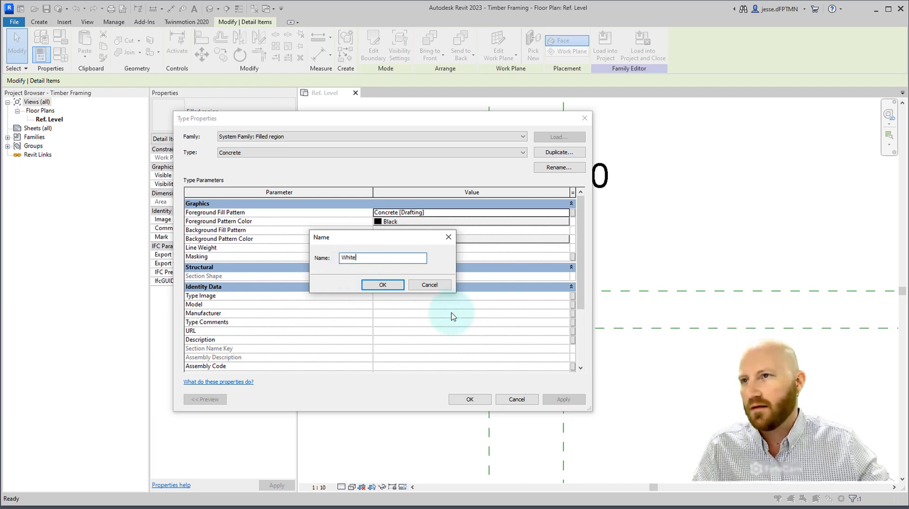
pyautogui.click(387, 286)
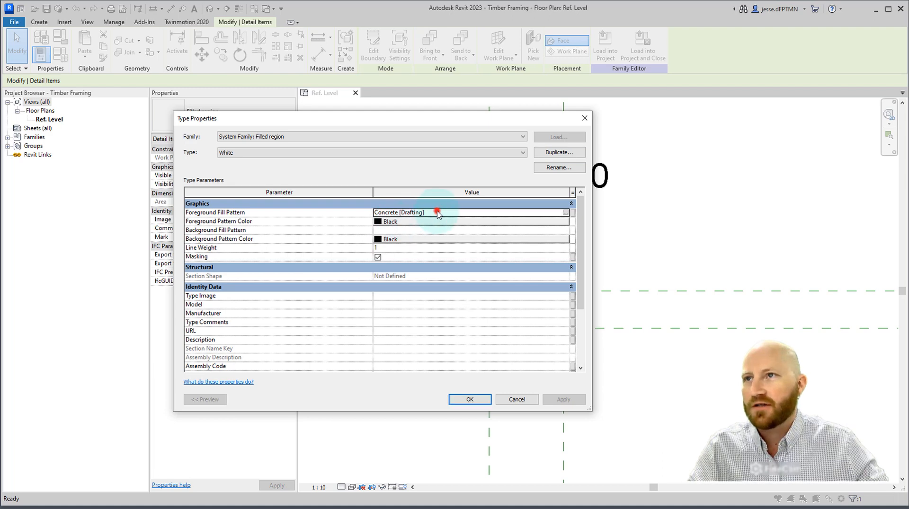
# Set the White type's foreground fill pattern to the drafting pattern <Solid fill>
pyautogui.click(435, 212)
pyautogui.click(567, 213)
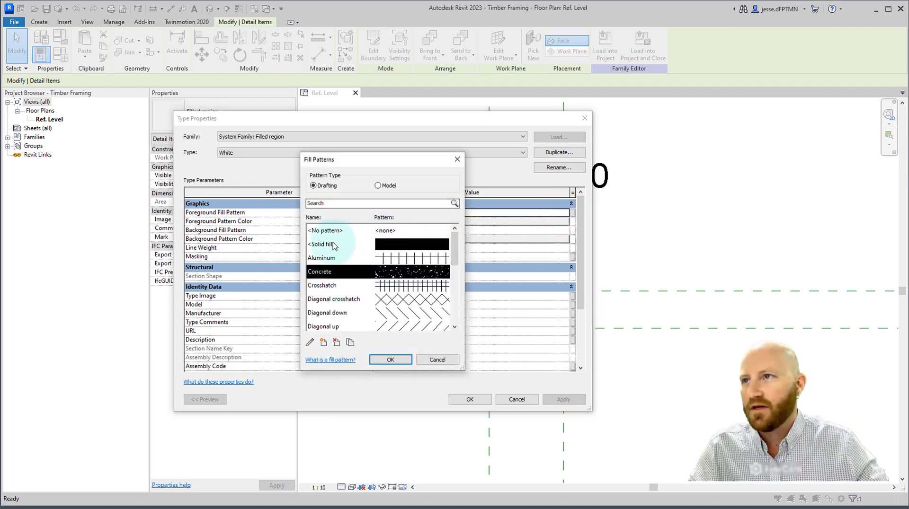
pyautogui.click(420, 244)
pyautogui.click(402, 359)
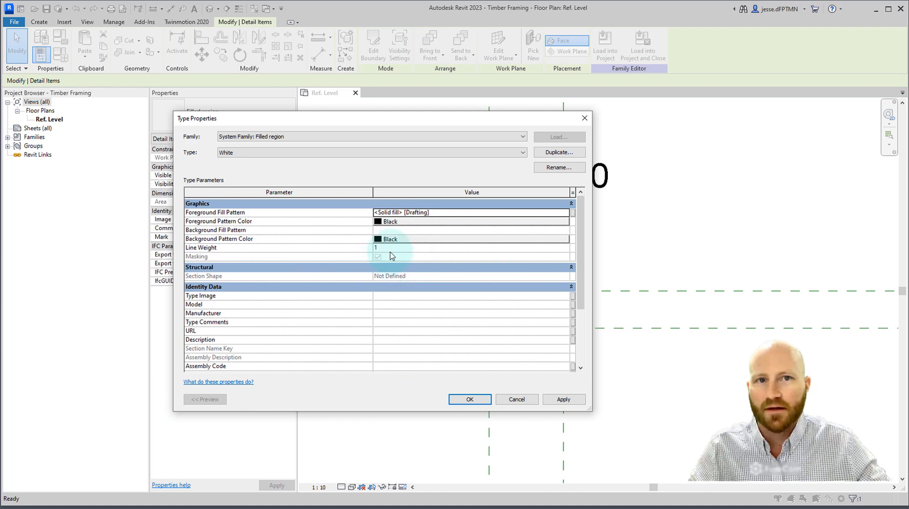
# Return the White type's foreground fill pattern to Concrete and turn off Masking
pyautogui.click(565, 213)
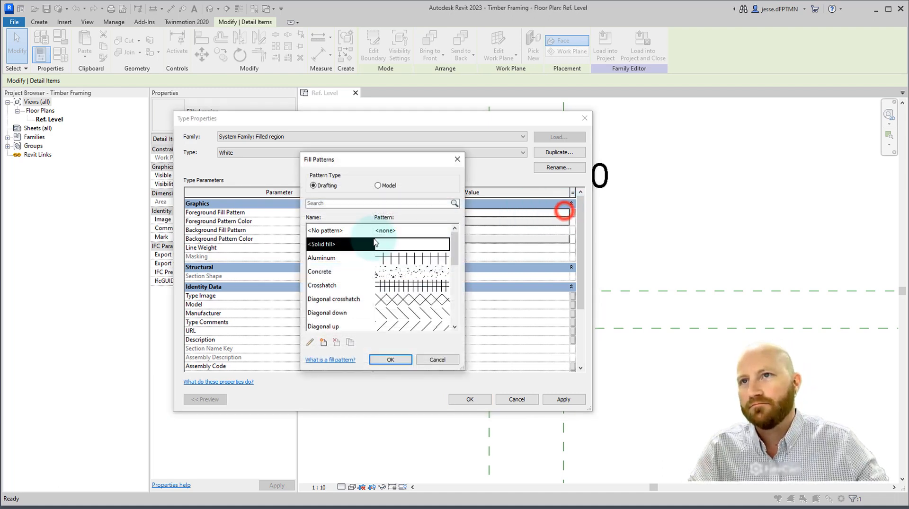
pyautogui.click(385, 230)
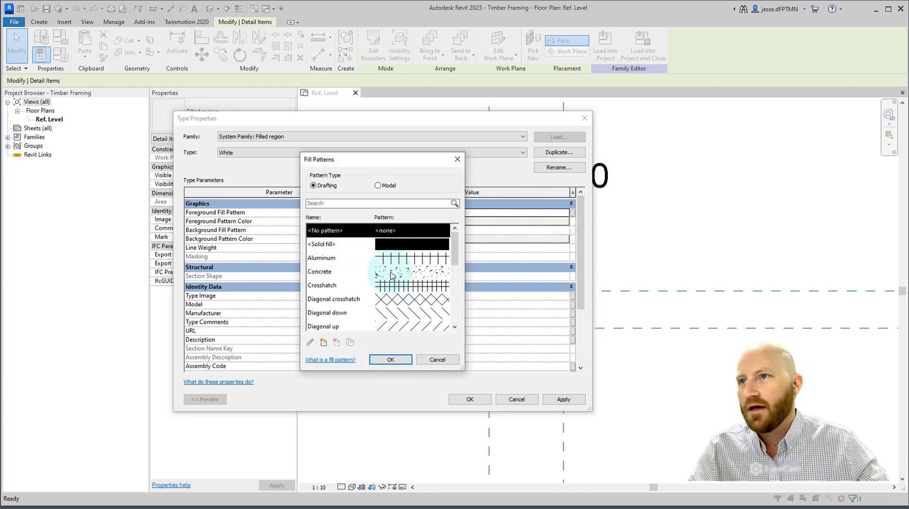
pyautogui.click(385, 271)
pyautogui.click(390, 360)
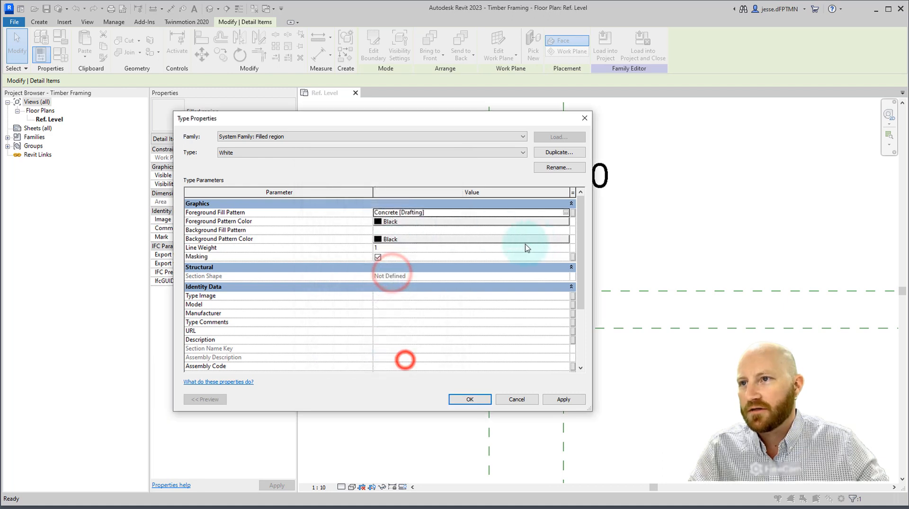
pyautogui.click(377, 258)
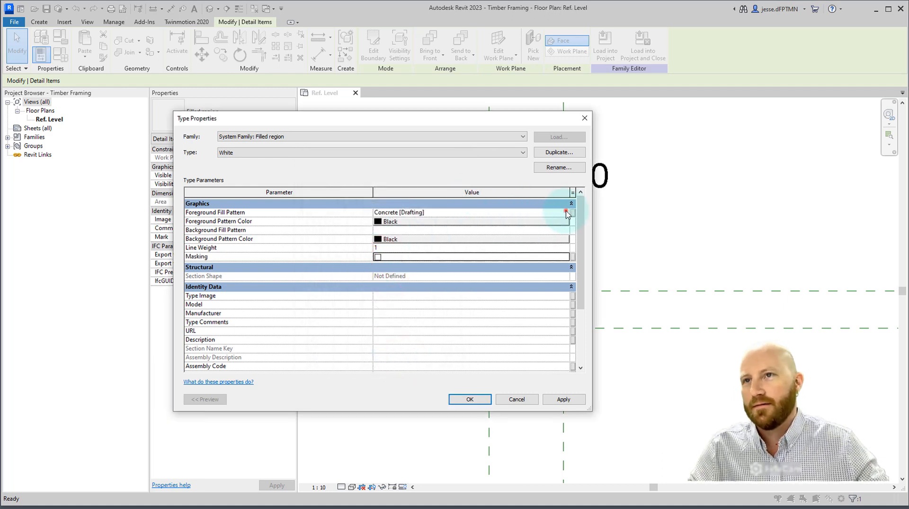
# Set the White type's foreground fill pattern to the drafting pattern <Solid fill> again
pyautogui.click(566, 213)
pyautogui.click(385, 239)
pyautogui.click(398, 359)
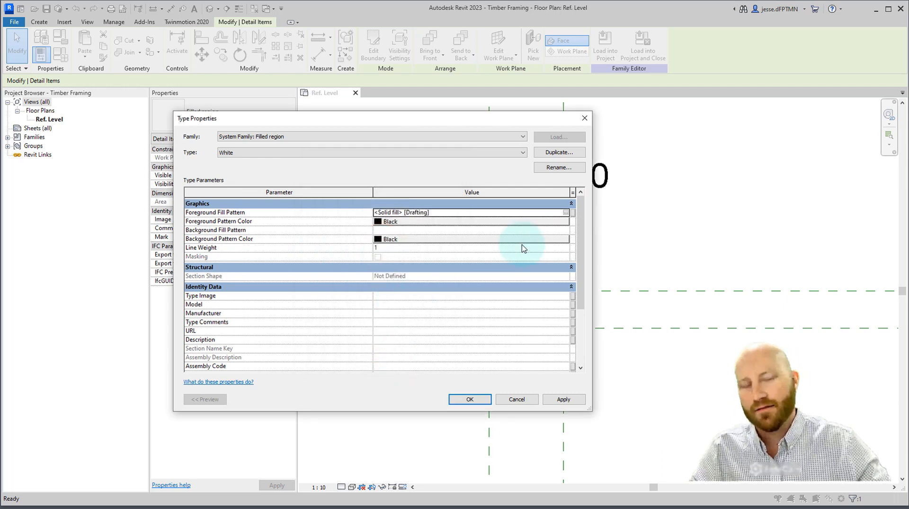
# Set the White type's background pattern color to White
pyautogui.click(385, 222)
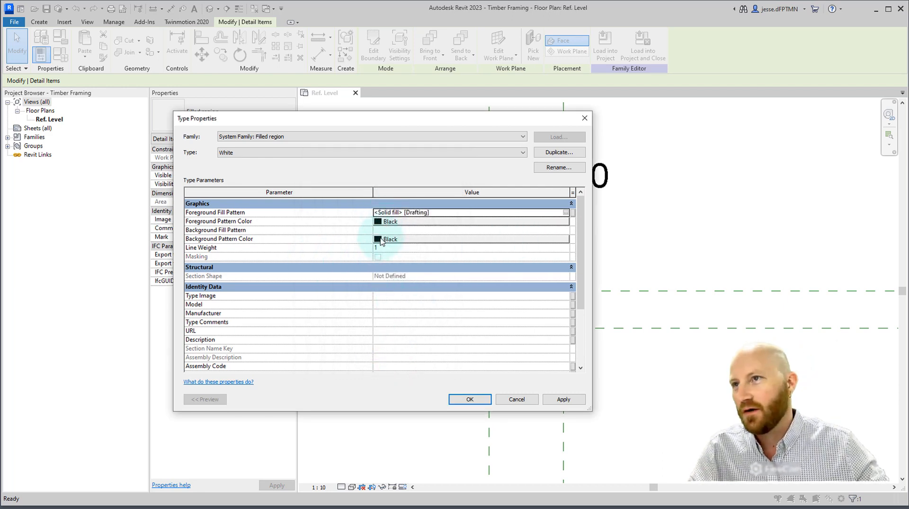
pyautogui.click(385, 241)
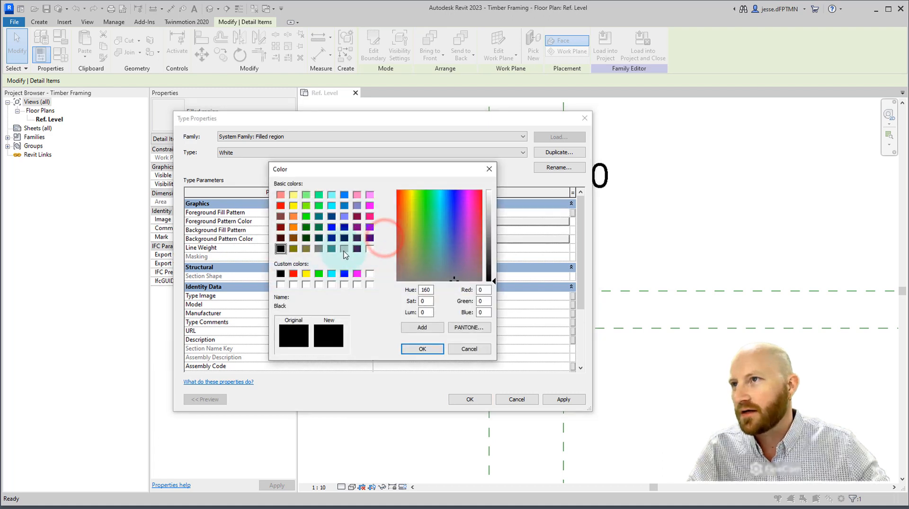
pyautogui.click(369, 249)
pyautogui.click(428, 350)
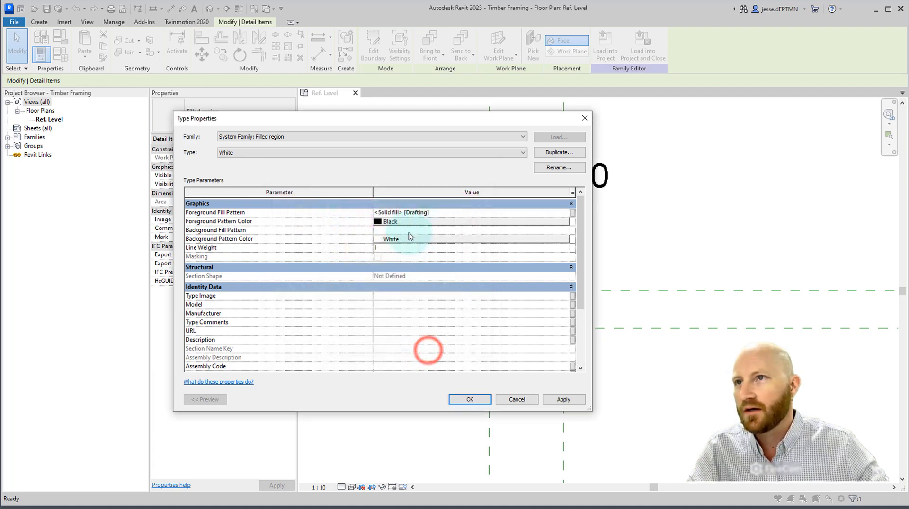
# Set the White type's foreground fill pattern to <No pattern> and its foreground pattern color to White
pyautogui.click(565, 213)
pyautogui.click(566, 212)
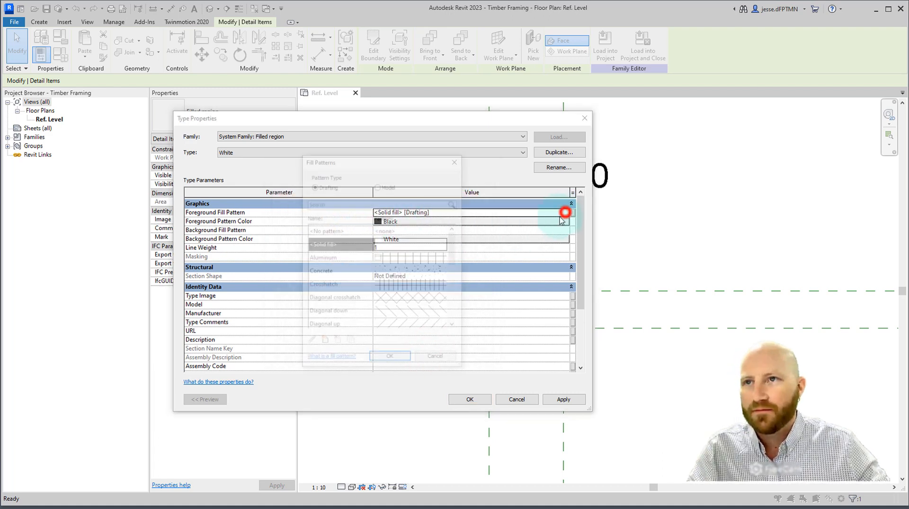
pyautogui.click(372, 229)
pyautogui.click(390, 360)
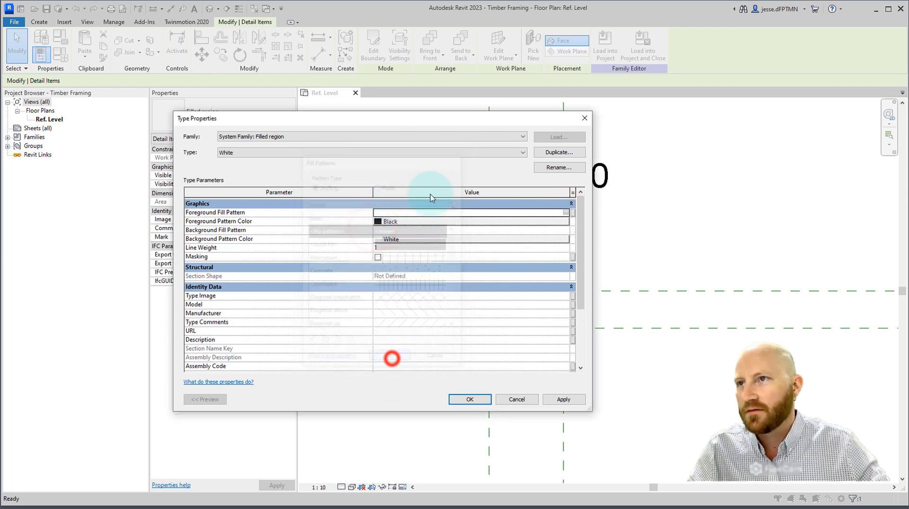
pyautogui.click(384, 221)
pyautogui.click(369, 248)
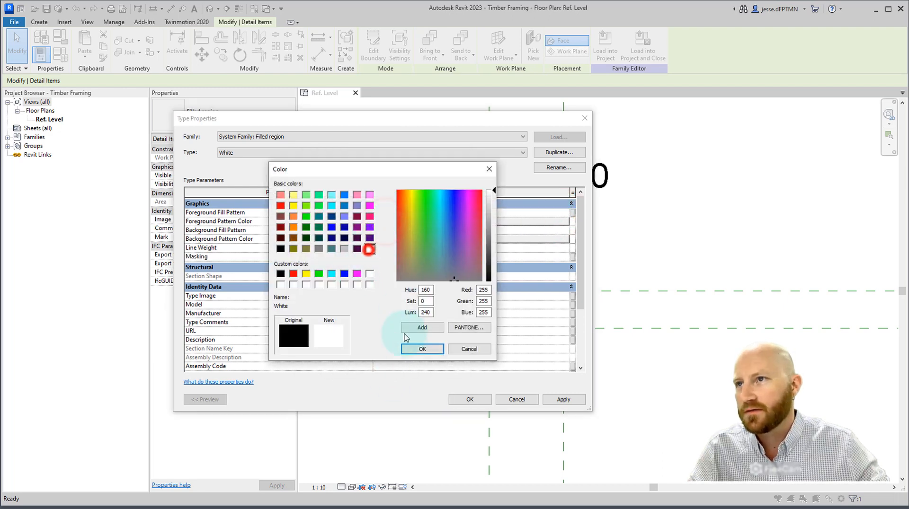
pyautogui.click(408, 347)
# Set the White type's background fill pattern to <Solid fill>, accept the type properties and deselect the filled region
pyautogui.click(488, 230)
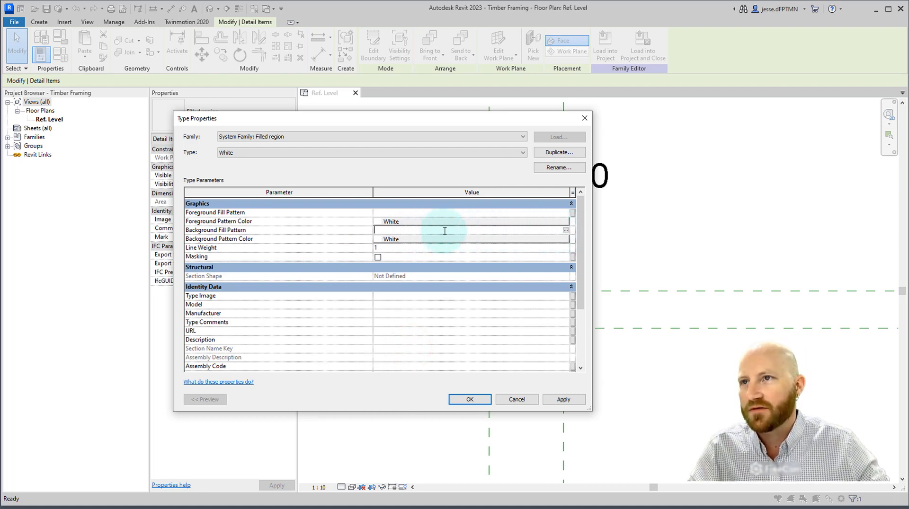
pyautogui.click(565, 230)
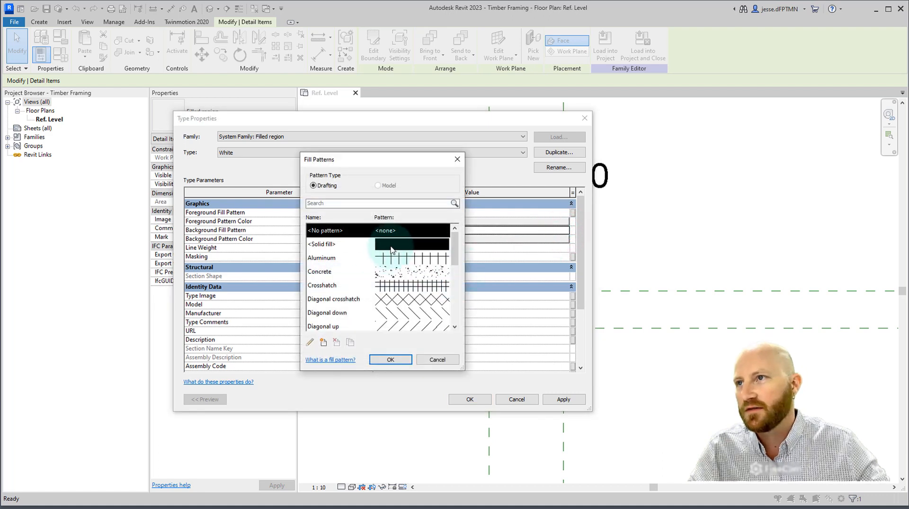
pyautogui.click(389, 245)
pyautogui.click(396, 358)
pyautogui.click(534, 262)
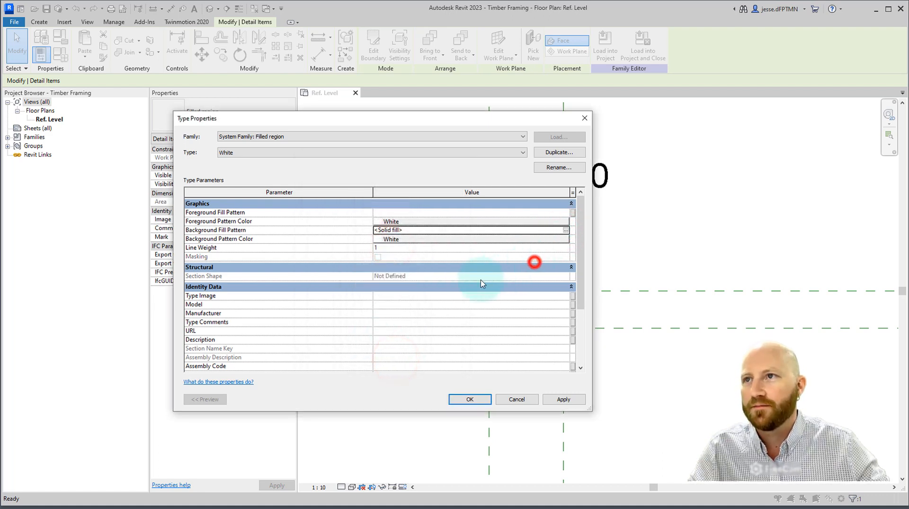
pyautogui.click(470, 400)
pyautogui.click(618, 238)
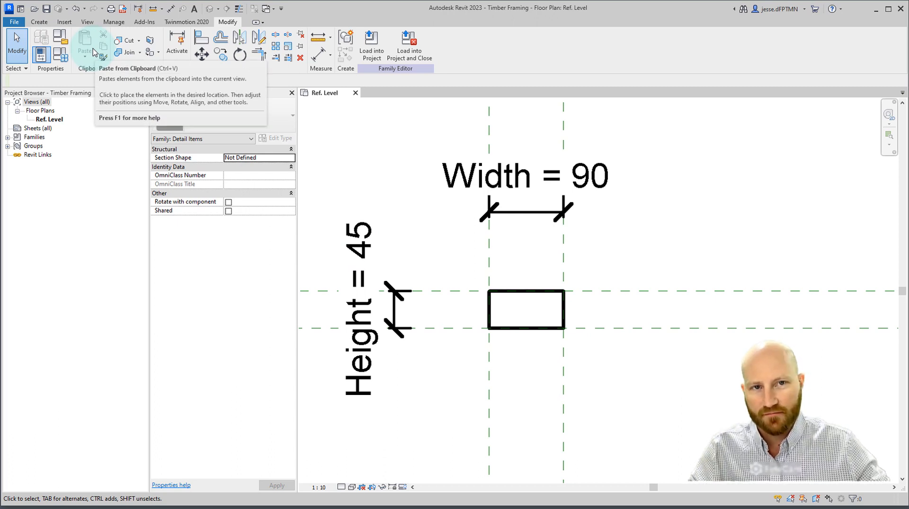
# Draw a Detail Items line diagonally from the filled region's upper-left corner to its lower-right corner
pyautogui.click(43, 23)
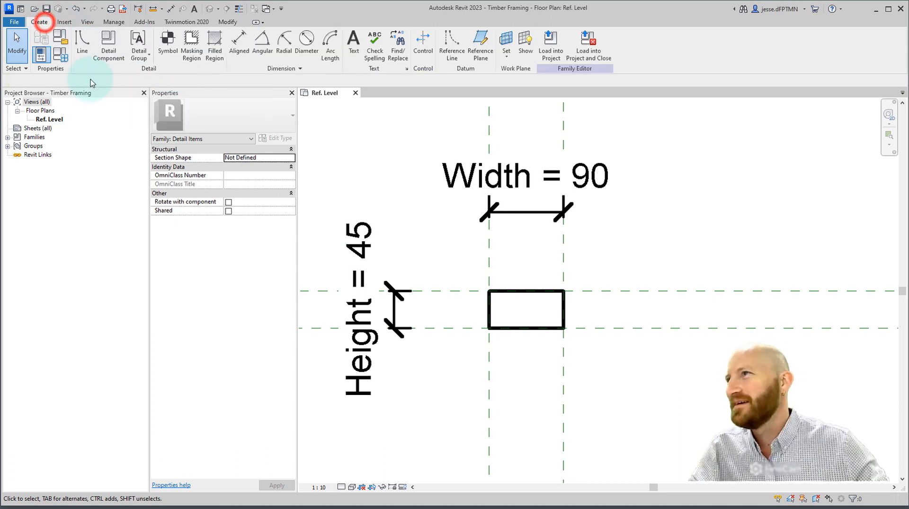
pyautogui.click(83, 46)
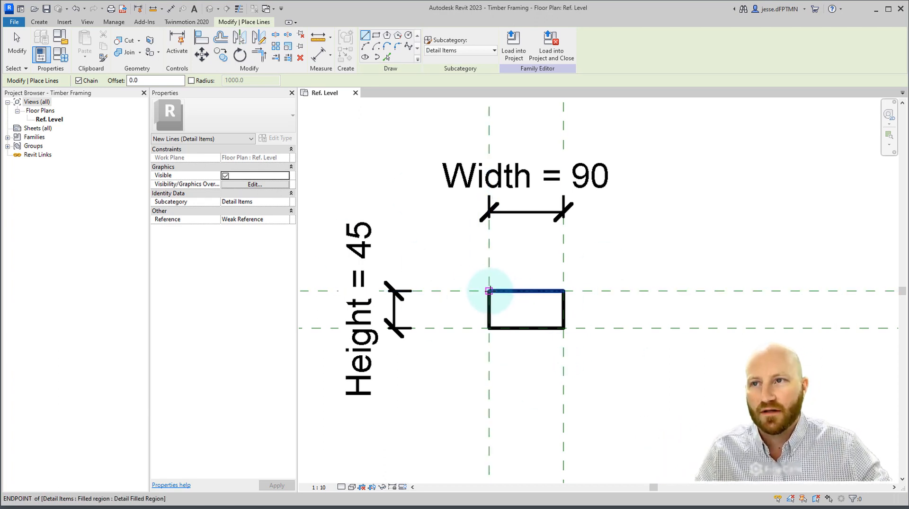
pyautogui.click(489, 290)
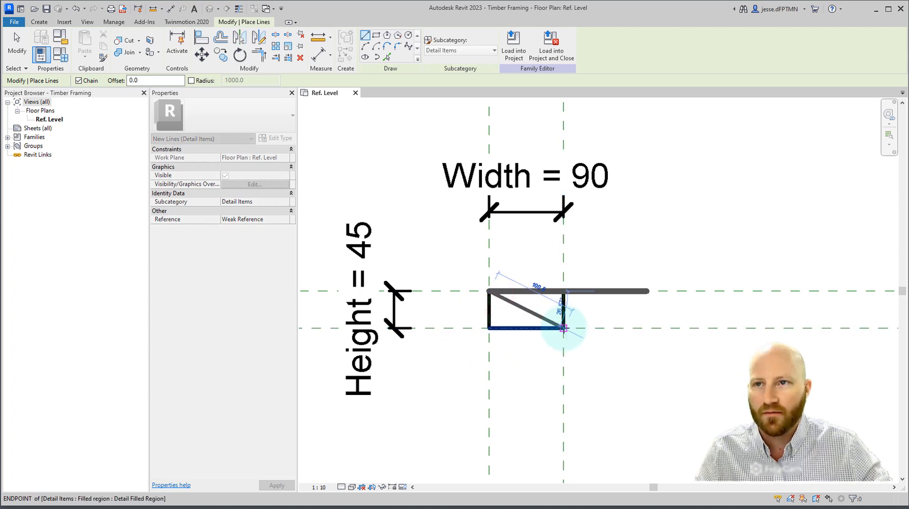
pyautogui.click(562, 327)
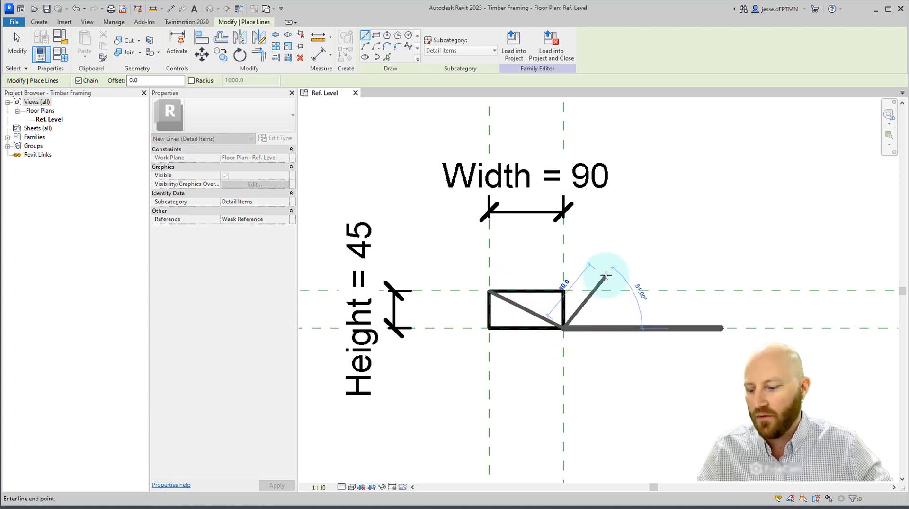
pyautogui.press('Escape')
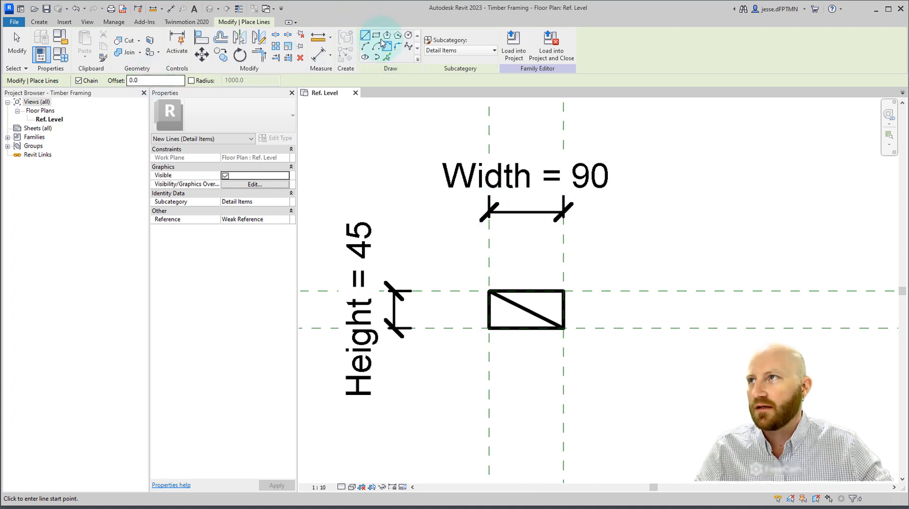
# Draw the second diagonal line from the filled region's upper-right corner to its lower-left corner and finish the Line command
pyautogui.click(563, 291)
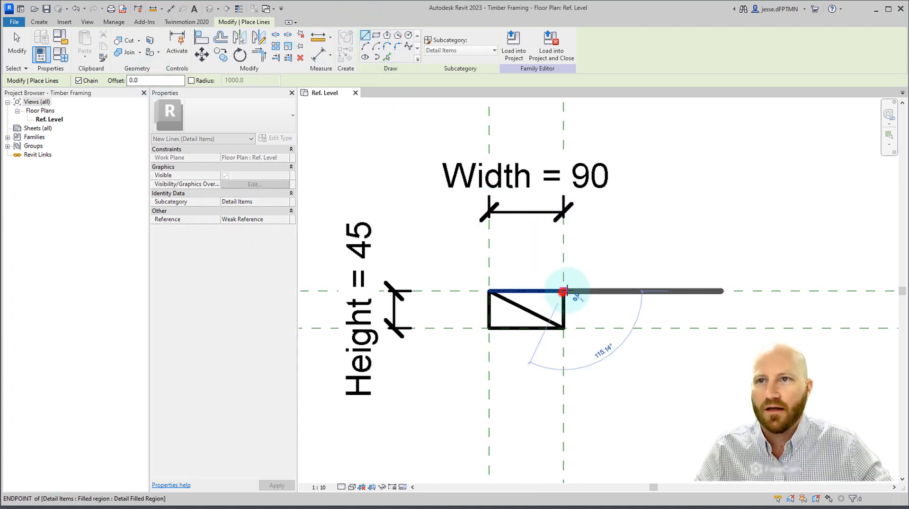
pyautogui.click(489, 327)
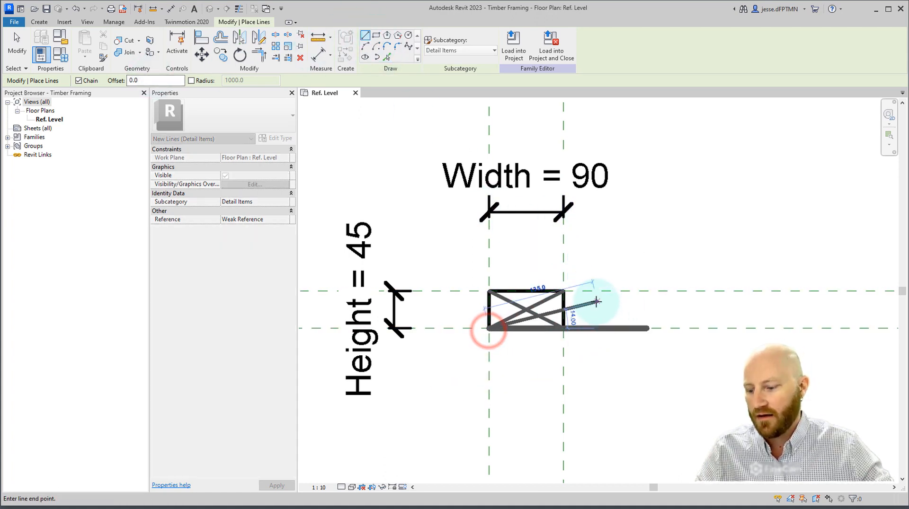
pyautogui.press('Escape')
pyautogui.press('Escape')
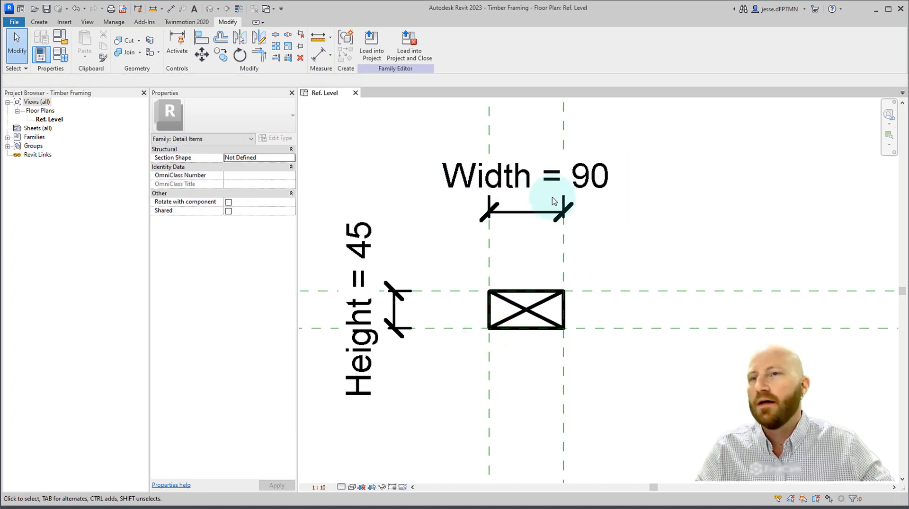
# Review the Height and Width parameters in the family types, then close them without changes
pyautogui.click(572, 181)
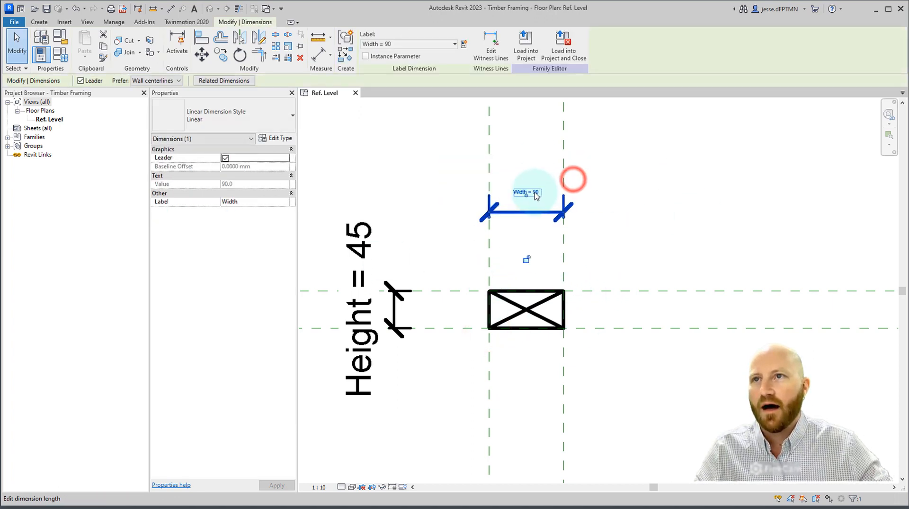
pyautogui.click(63, 57)
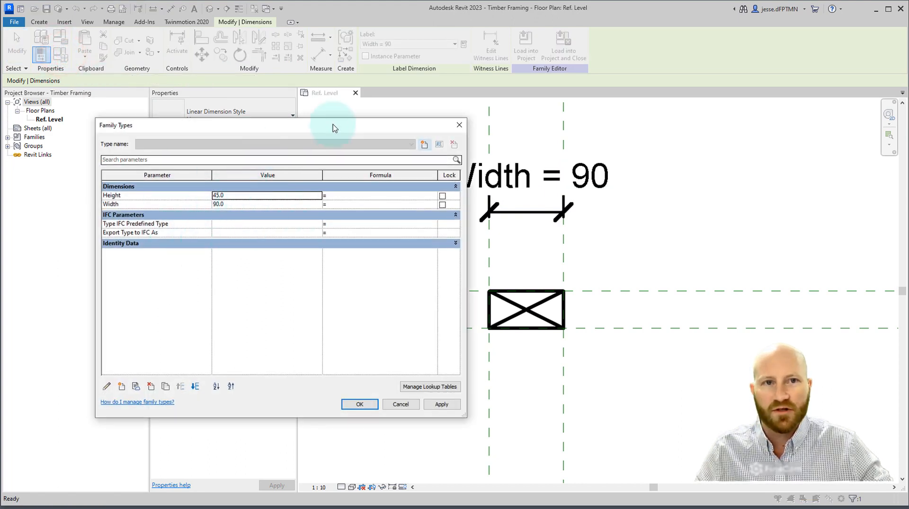
pyautogui.click(459, 125)
pyautogui.click(655, 195)
# Move the right vertical reference plane outward to a Width of about 195, then undo the move
pyautogui.click(584, 182)
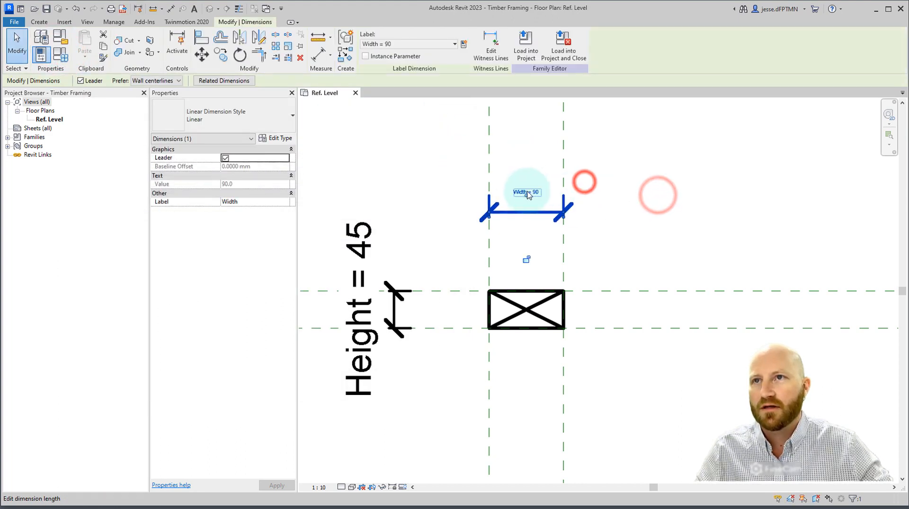
pyautogui.click(583, 155)
pyautogui.moveTo(564, 135); pyautogui.dragTo(650, 199)
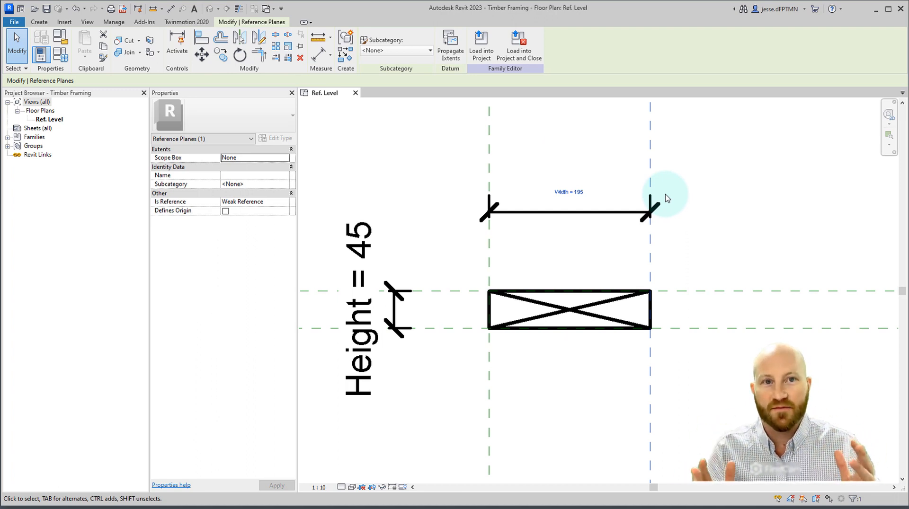
pyautogui.click(352, 121)
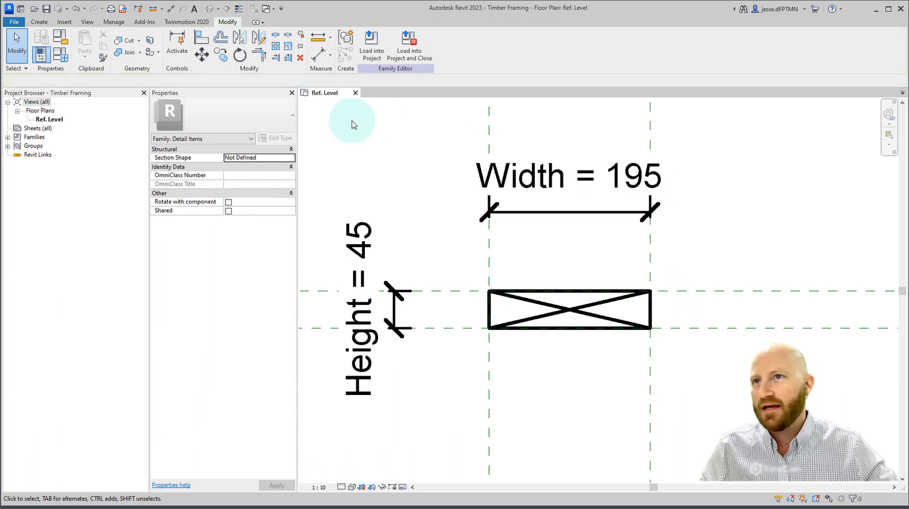
pyautogui.click(73, 7)
pyautogui.click(669, 217)
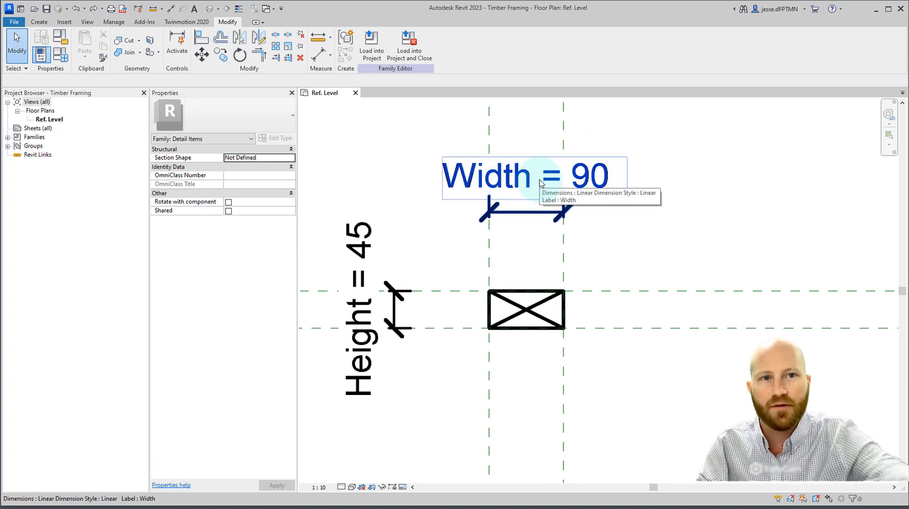
# Set the Width dimension to 120 to flex the timber section
pyautogui.moveTo(541, 183); pyautogui.dragTo(532, 196)
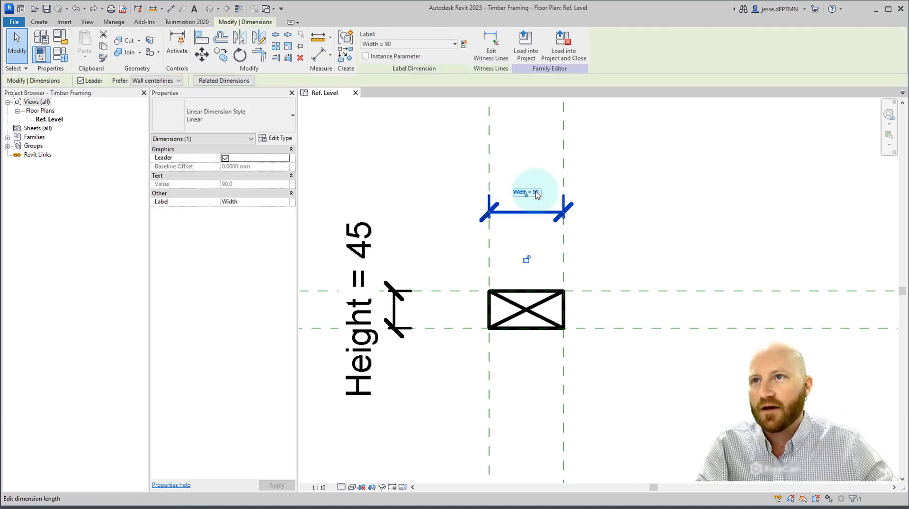
pyautogui.click(534, 190)
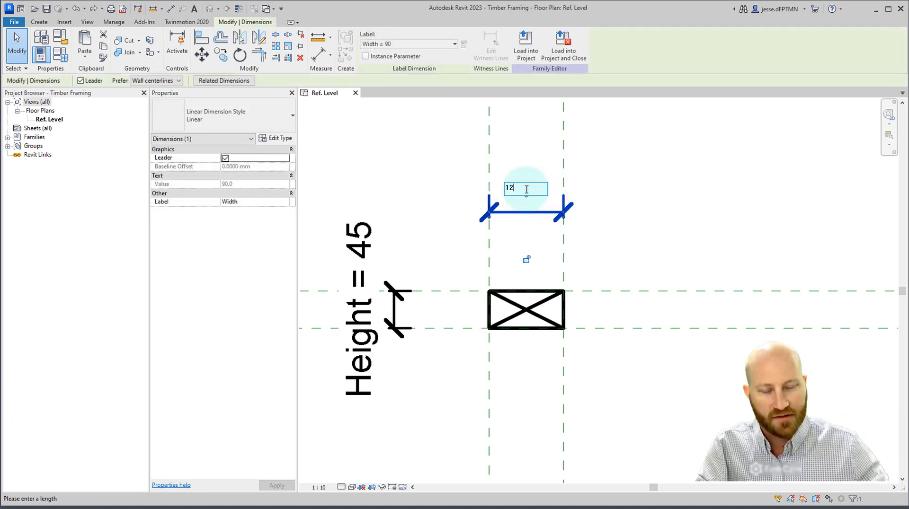
pyautogui.press('Return')
pyautogui.click(670, 217)
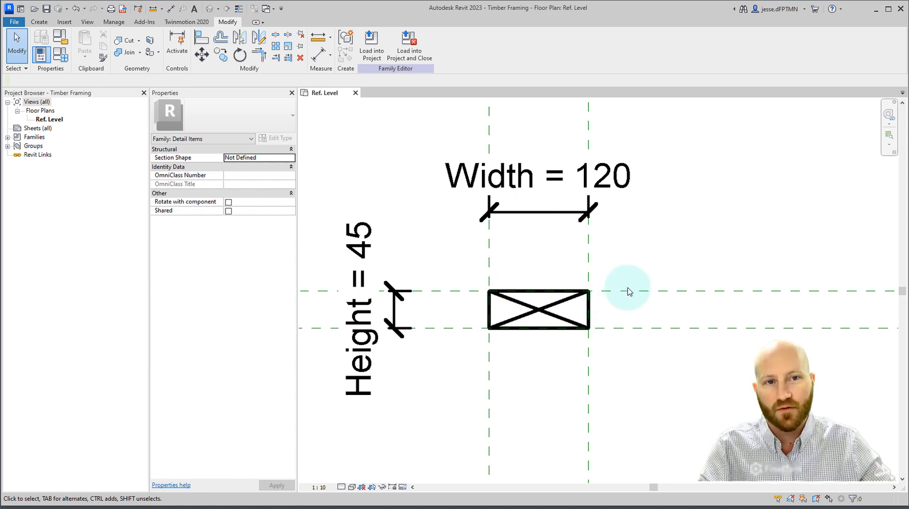
# Set the Width dimension to 60 to test a narrower section
pyautogui.click(601, 179)
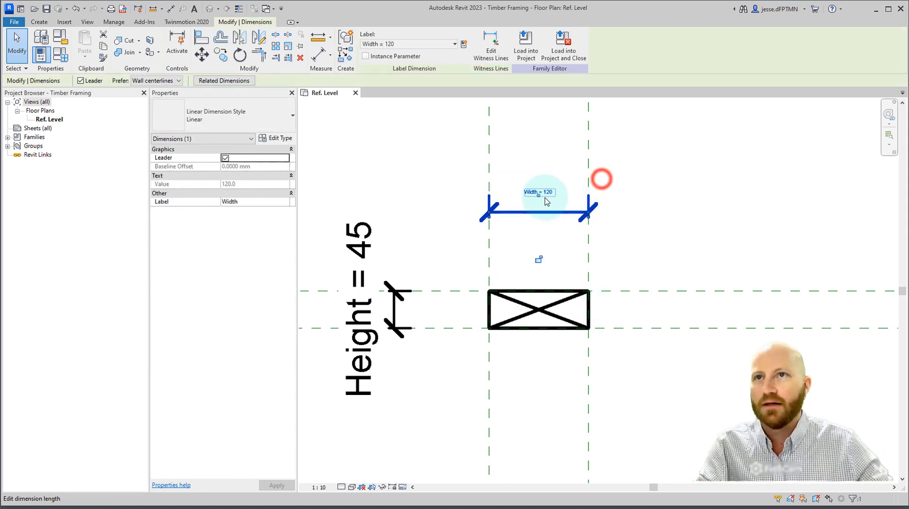
pyautogui.click(547, 191)
pyautogui.write('60')
pyautogui.press('Return')
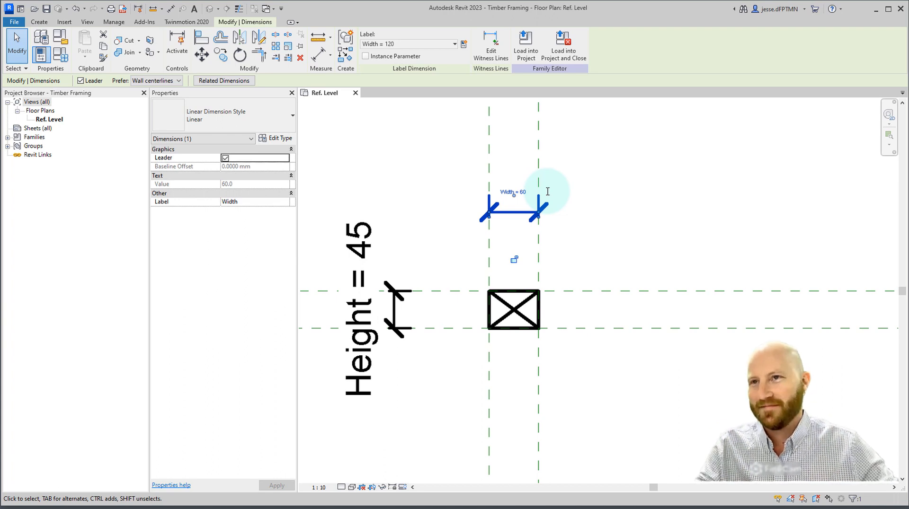
# Set the Width dimension to 90 and deselect it
pyautogui.click(527, 191)
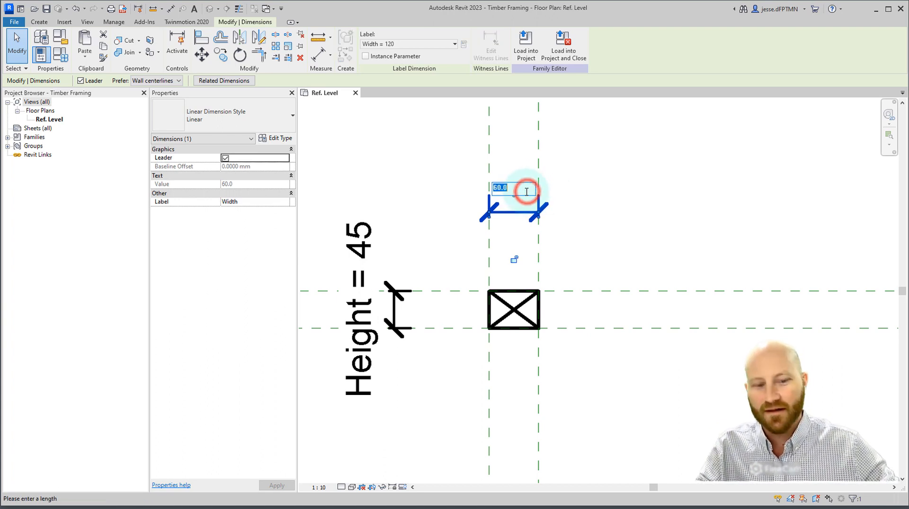
pyautogui.write('90')
pyautogui.press('Return')
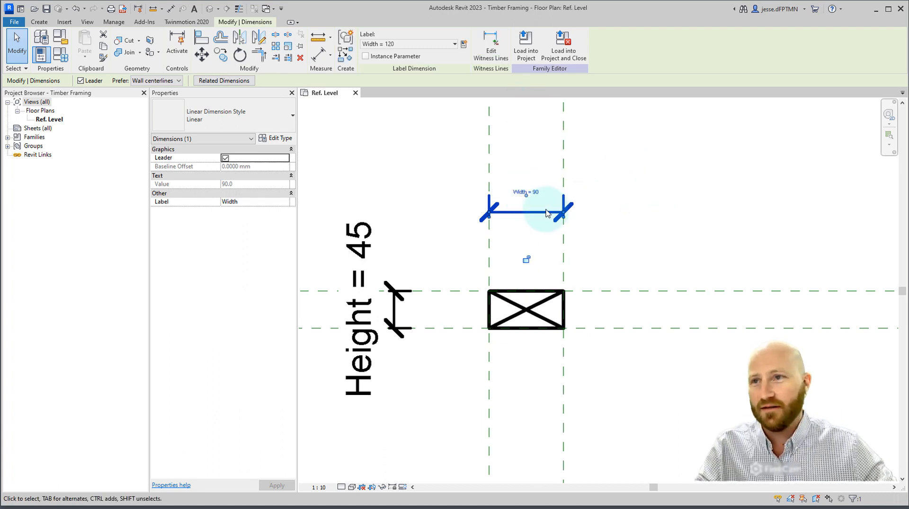
pyautogui.click(418, 216)
# Set the Height dimension to 65 to flex the section vertically
pyautogui.click(353, 256)
pyautogui.click(372, 295)
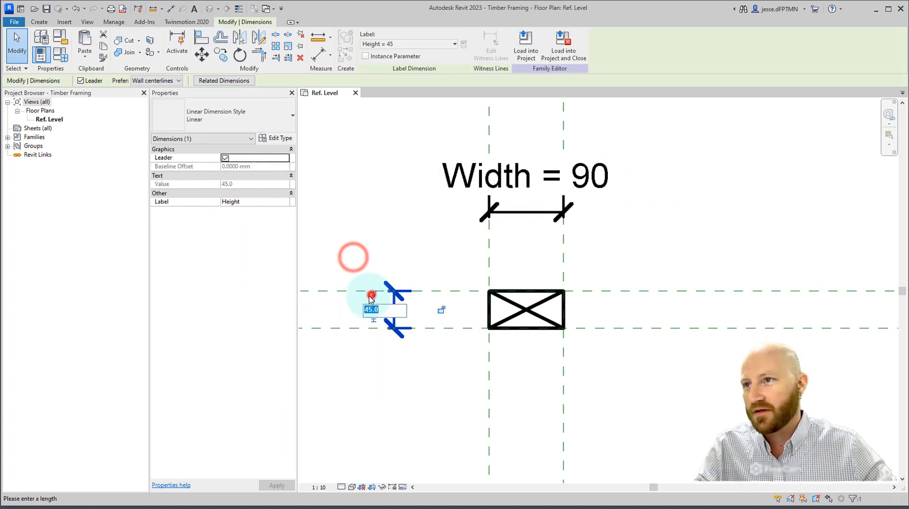
pyautogui.write('65')
pyautogui.press('Return')
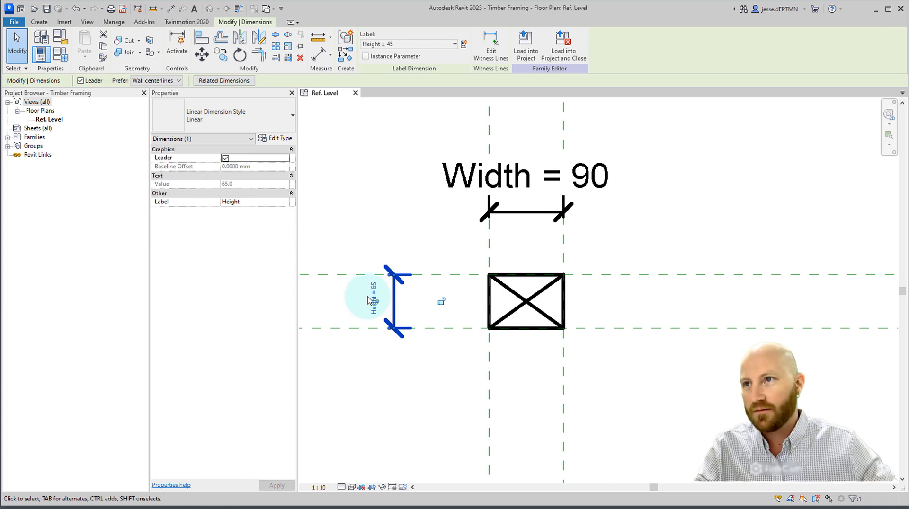
# Set the Height dimension to 25
pyautogui.click(370, 298)
pyautogui.write('25')
pyautogui.press('Return')
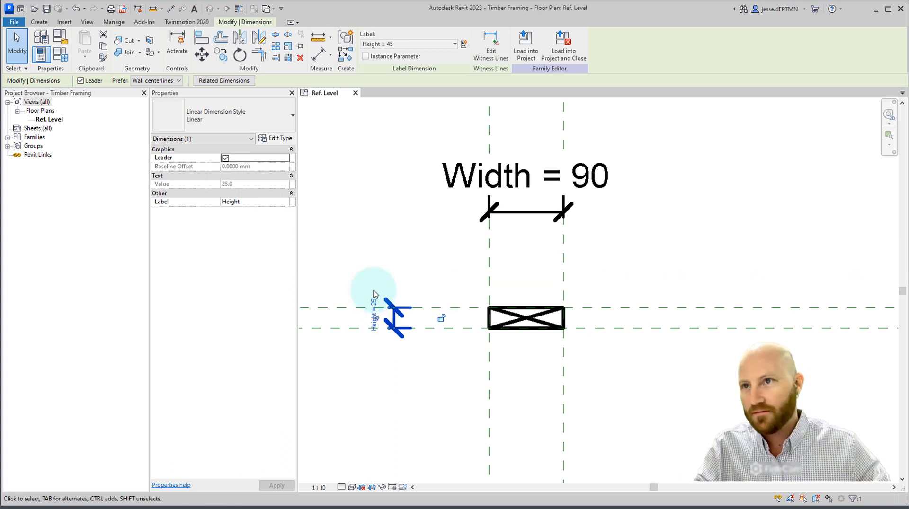
# Undo the last two Height dimension changes and clear the selection
pyautogui.hotkey('ctrl', 'z')
pyautogui.hotkey('ctrl', 'z')
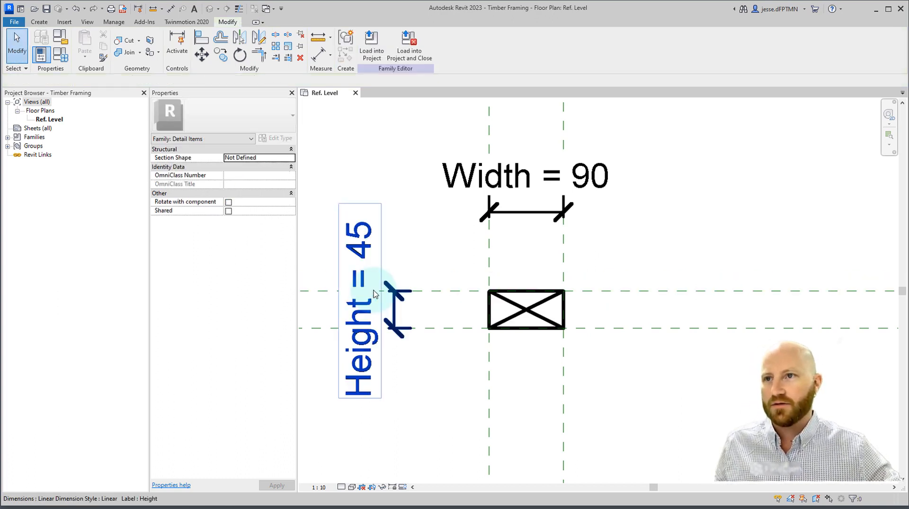
pyautogui.click(632, 249)
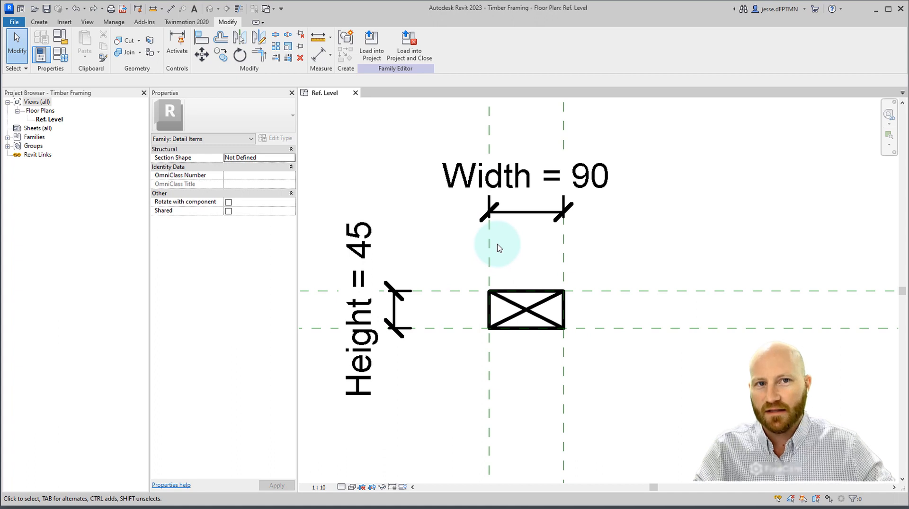
# Open the boundary sketch of the white filled region for editing
pyautogui.click(526, 292)
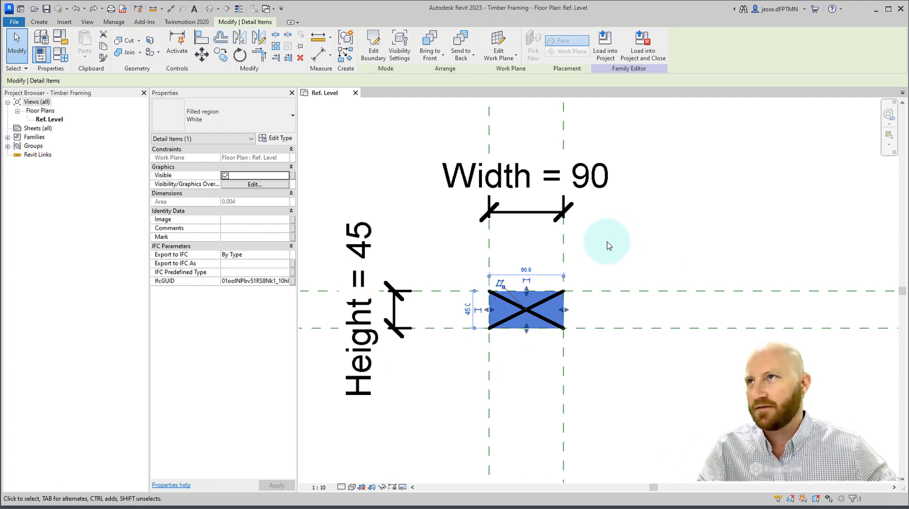
pyautogui.click(647, 265)
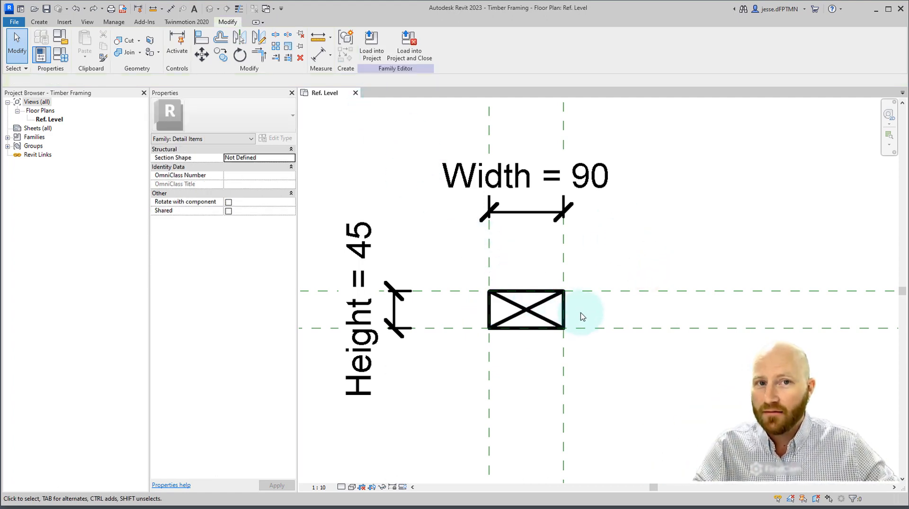
pyautogui.click(535, 284)
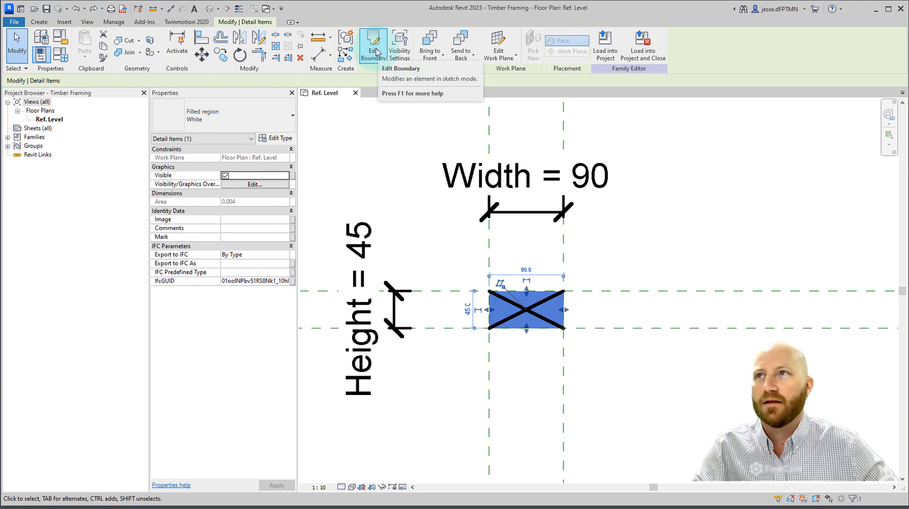
pyautogui.click(609, 273)
pyautogui.doubleClick(541, 296)
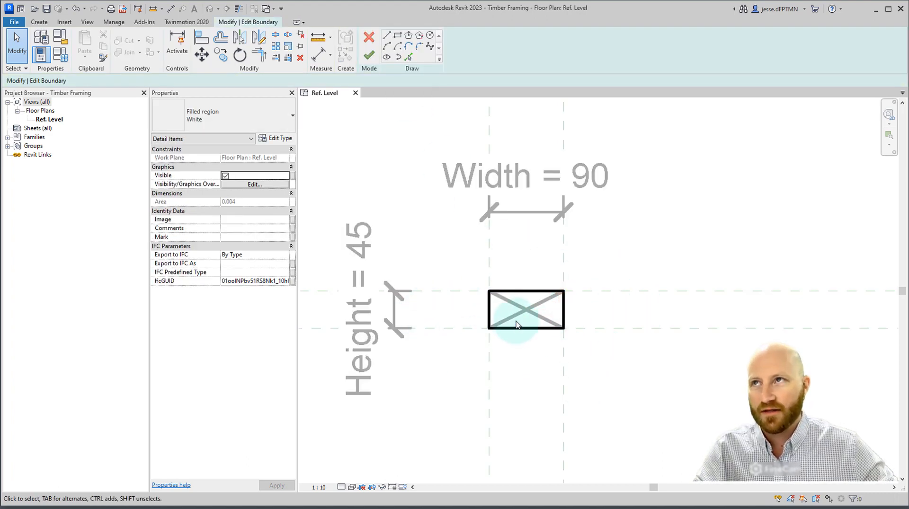
# Assign all four boundary lines of the filled region to the Medium Lines subcategory and finish the boundary edit
pyautogui.moveTo(657, 190); pyautogui.dragTo(365, 268)
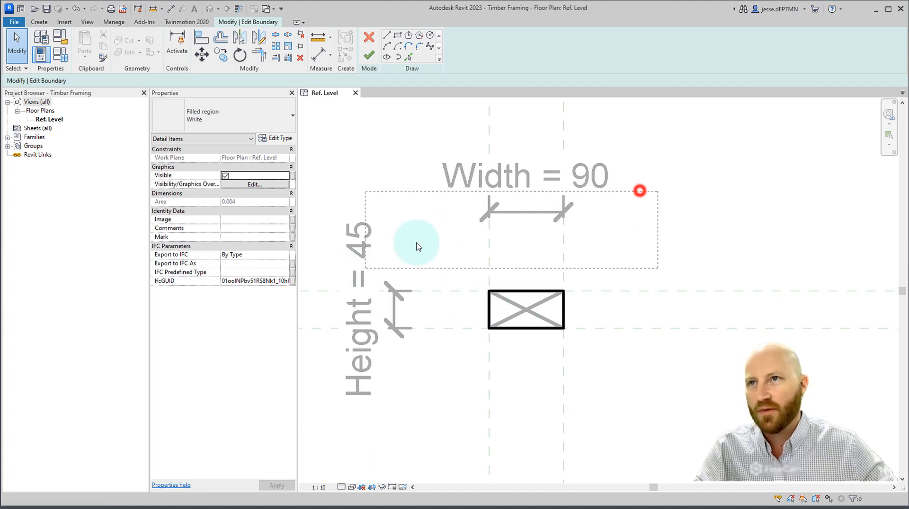
pyautogui.click(537, 166)
pyautogui.click(478, 183)
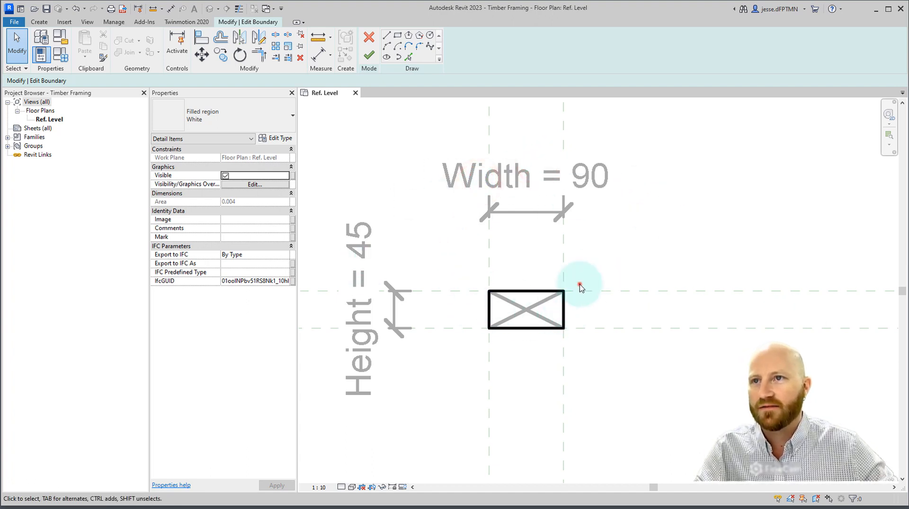
pyautogui.moveTo(577, 282); pyautogui.dragTo(486, 331)
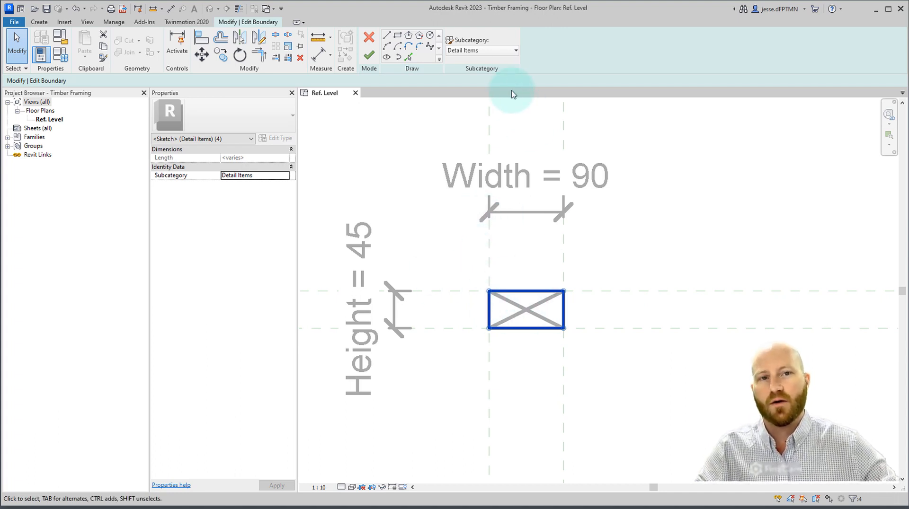
pyautogui.click(486, 55)
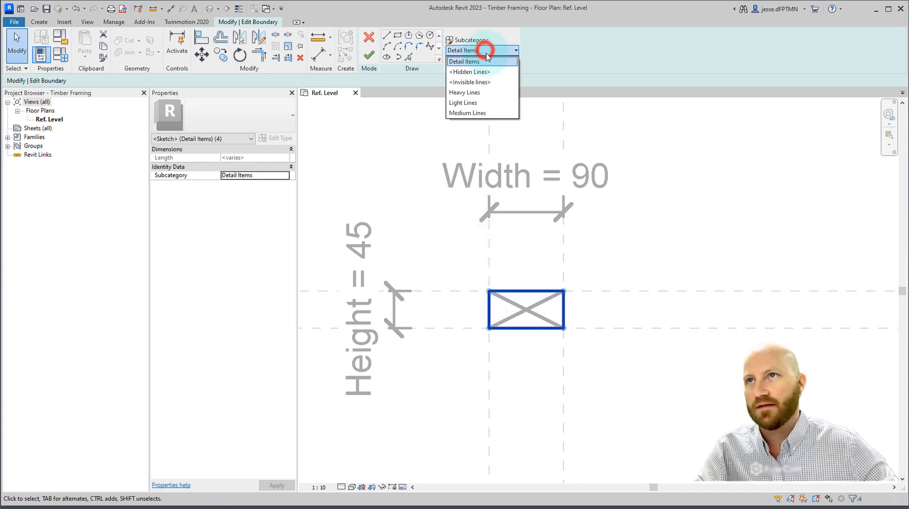
pyautogui.click(478, 114)
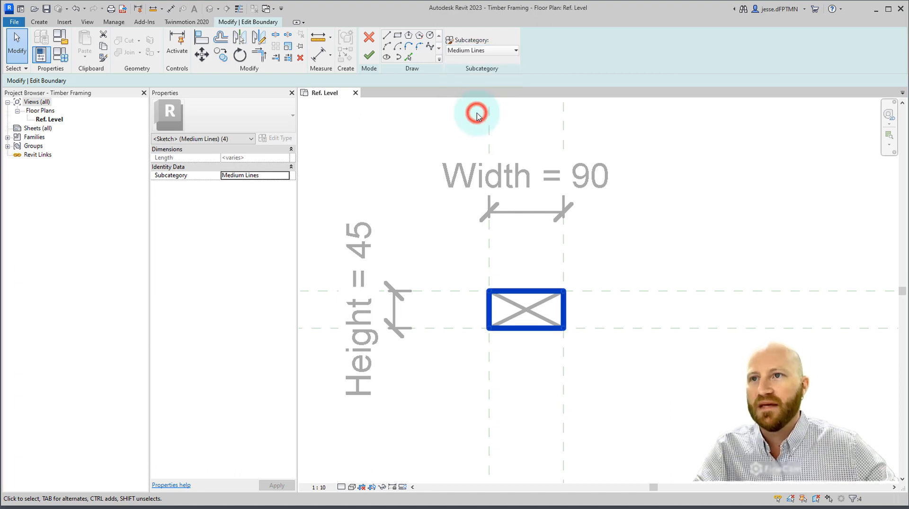
pyautogui.click(635, 260)
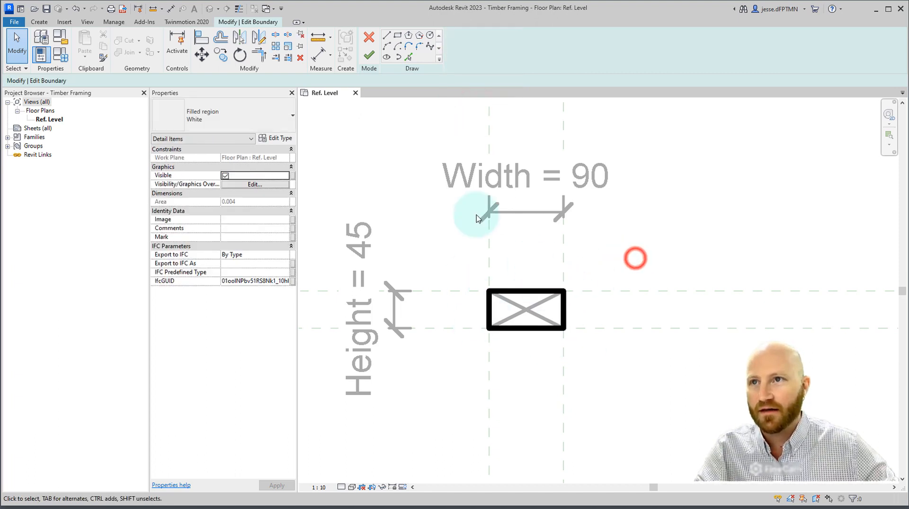
pyautogui.click(369, 55)
pyautogui.click(659, 261)
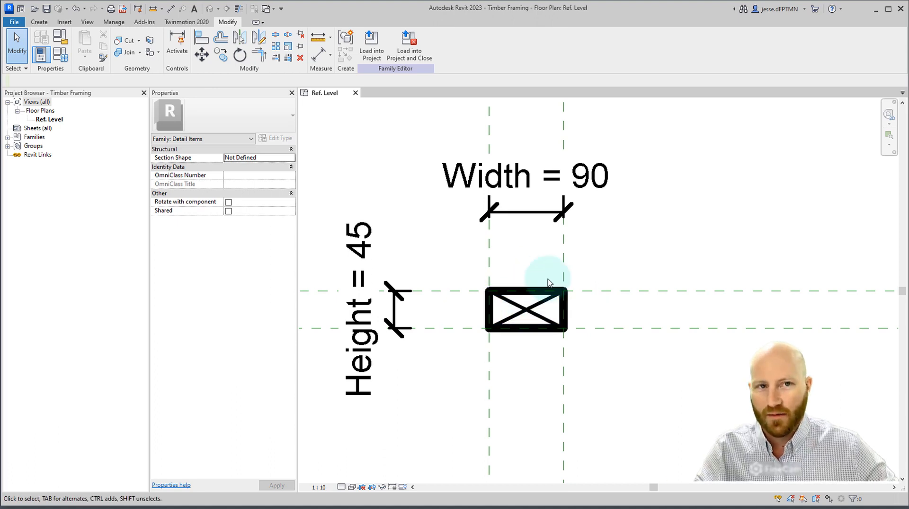
# Set the scale of the family's Ref. Level view to 1:5
pyautogui.click(603, 265)
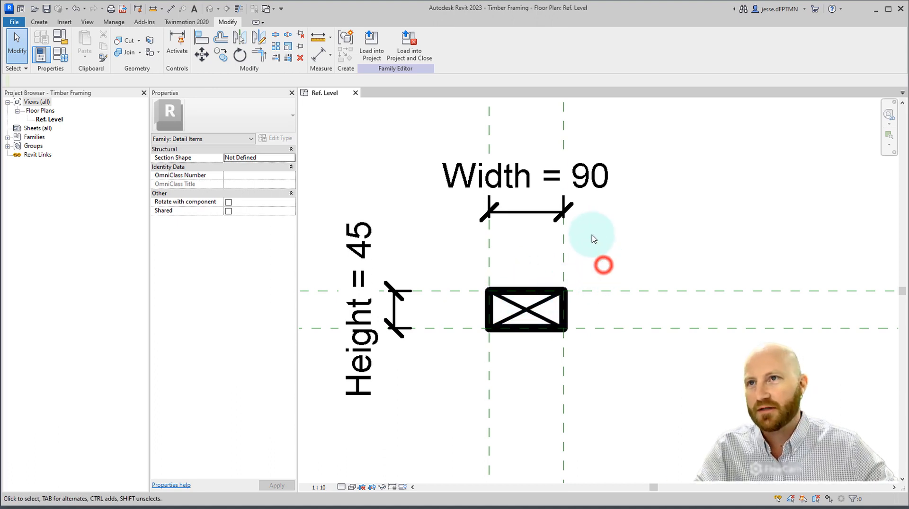
pyautogui.click(318, 488)
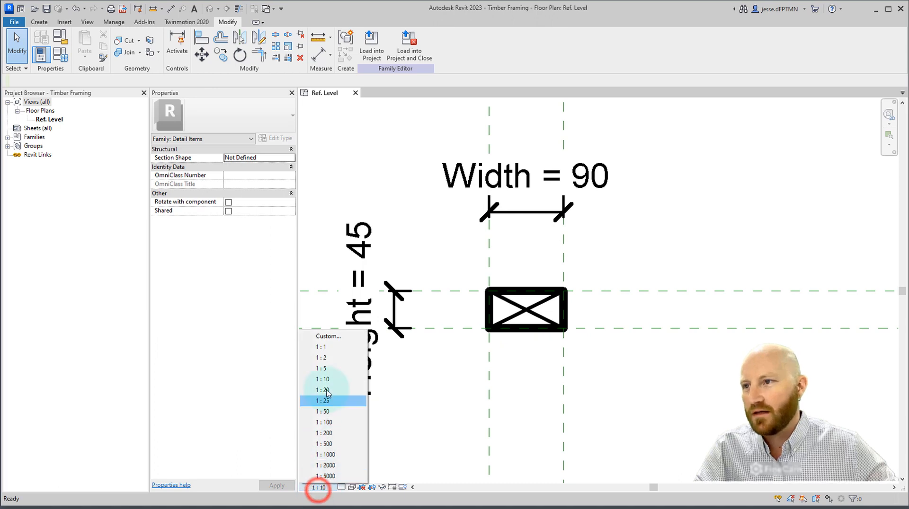
pyautogui.click(324, 368)
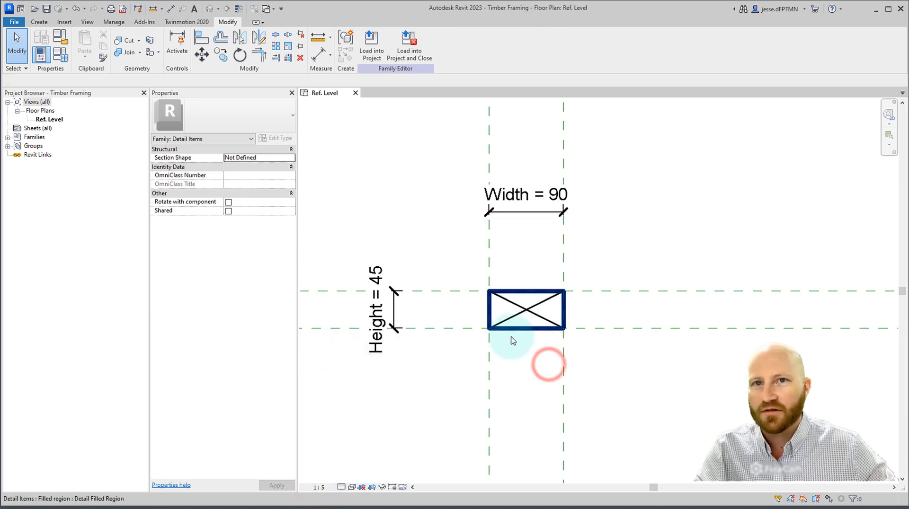
# Assign both crossed diagonal lines of the timber section to the Light Lines subcategory
pyautogui.click(540, 305)
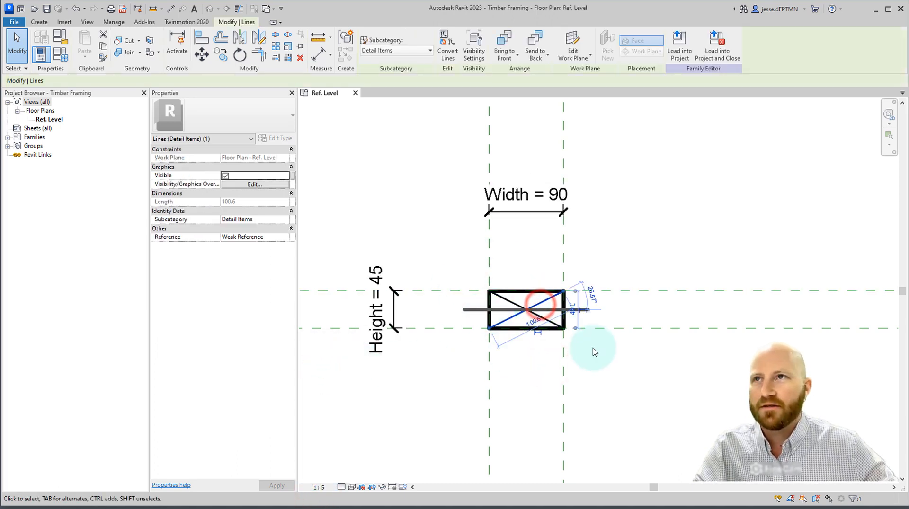
pyautogui.keyDown('ctrl'); pyautogui.click(514, 303); pyautogui.keyUp('ctrl')
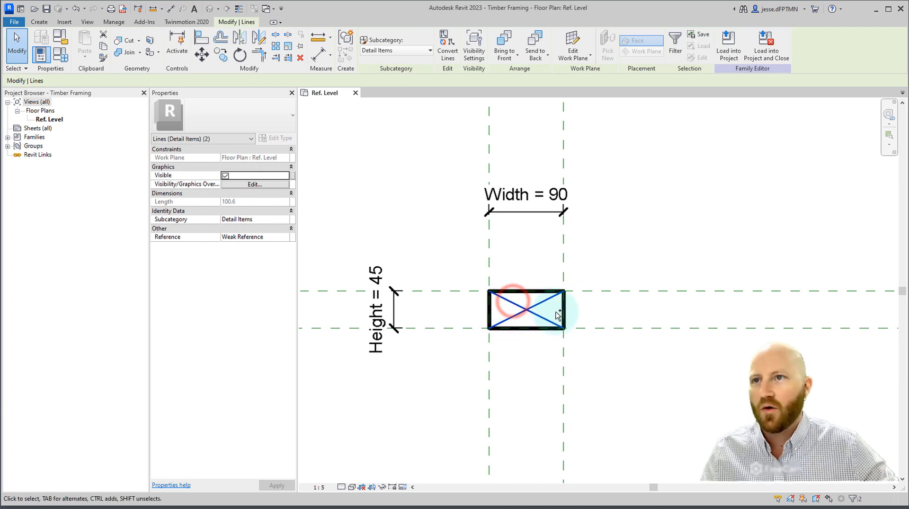
pyautogui.click(397, 52)
pyautogui.click(383, 105)
pyautogui.click(751, 213)
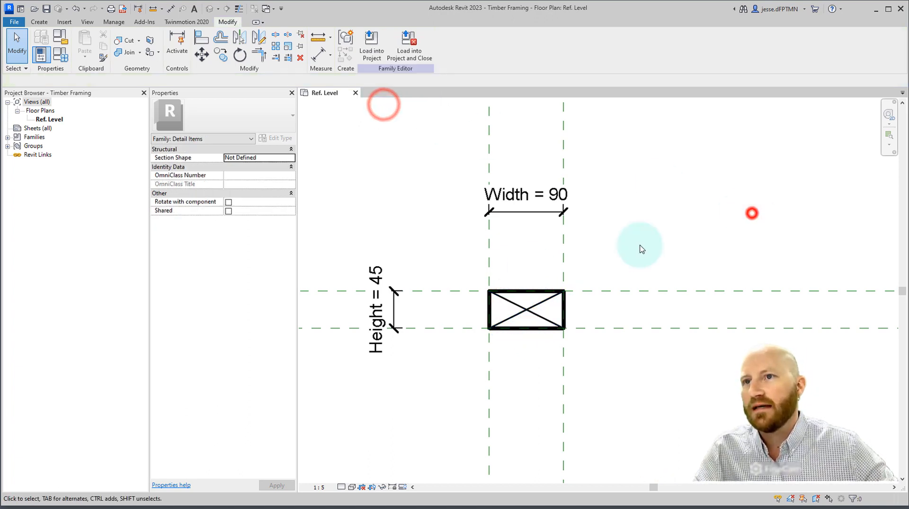
pyautogui.scroll(1, 525, 324)
pyautogui.click(680, 194)
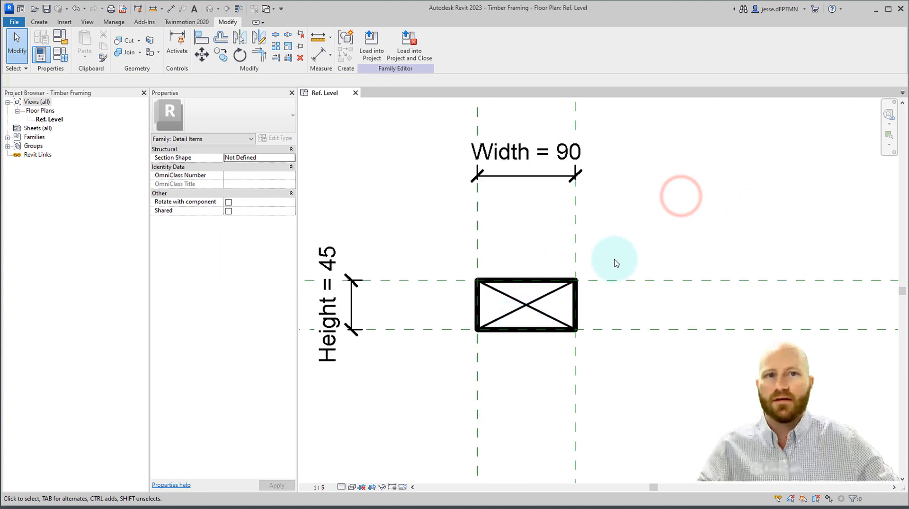
# Create a new project based on the Architectural Template
pyautogui.scroll(-1, 616, 263)
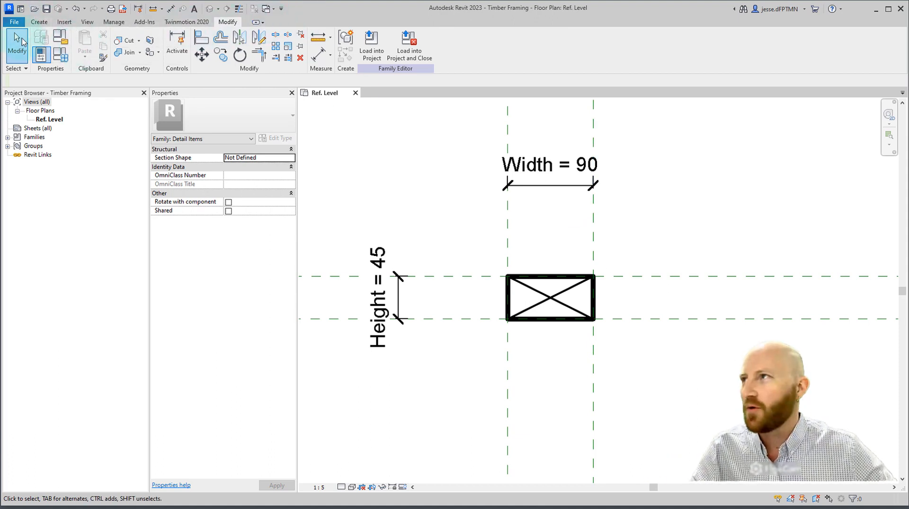
pyautogui.click(13, 22)
pyautogui.click(43, 55)
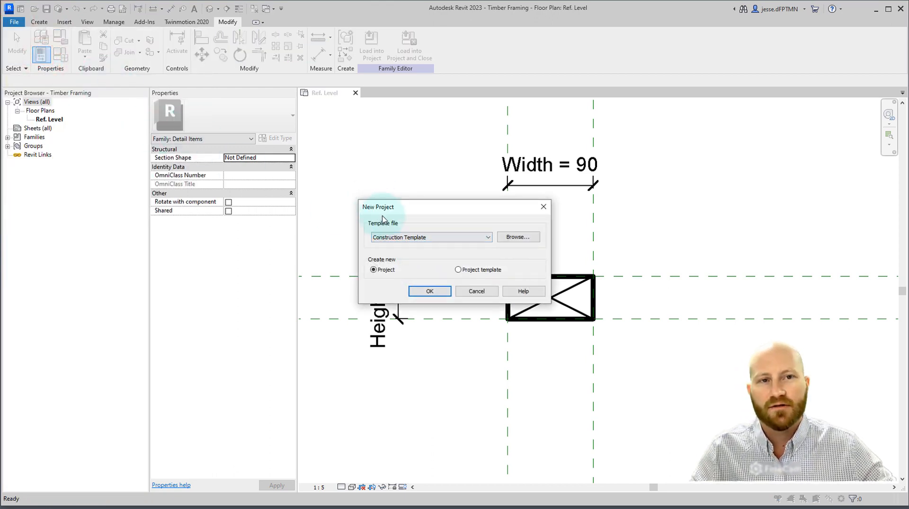
pyautogui.click(479, 237)
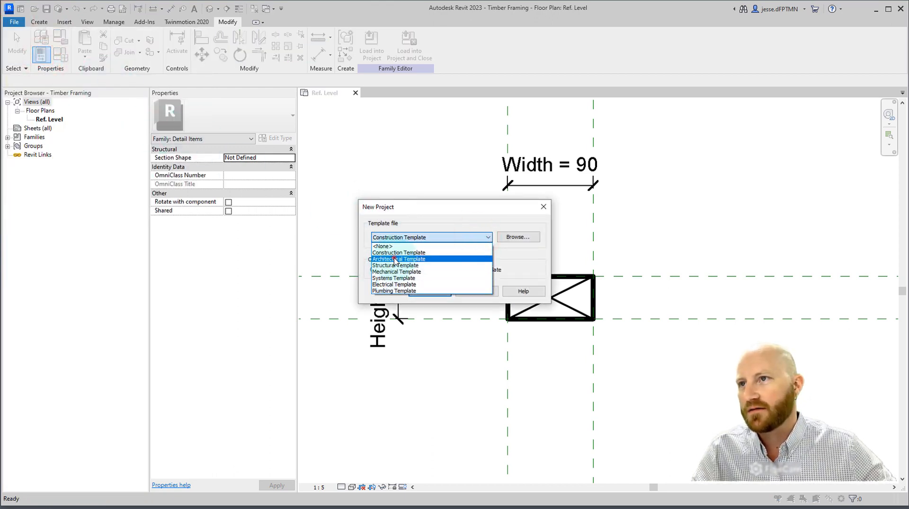
pyautogui.click(394, 259)
pyautogui.click(432, 292)
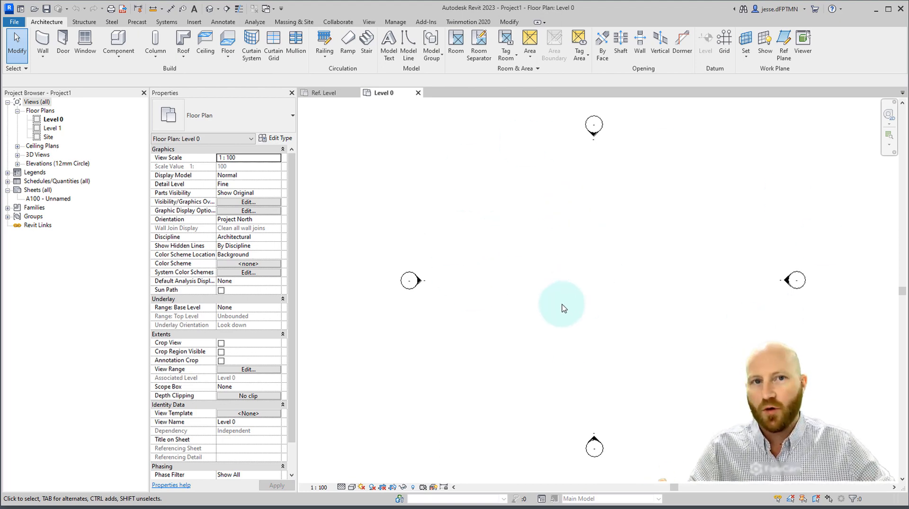
# Load the Timber Framing family into the new project and place one instance in the Level 0 plan
pyautogui.click(326, 95)
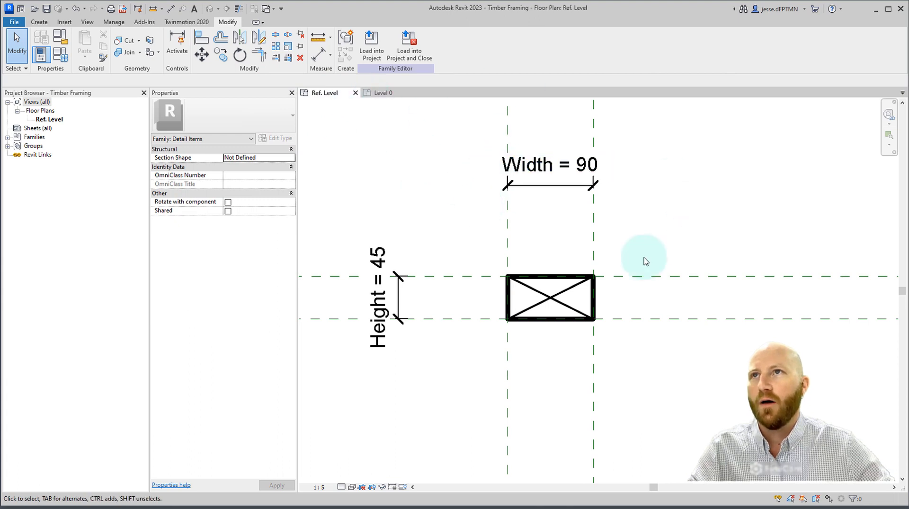
pyautogui.click(367, 46)
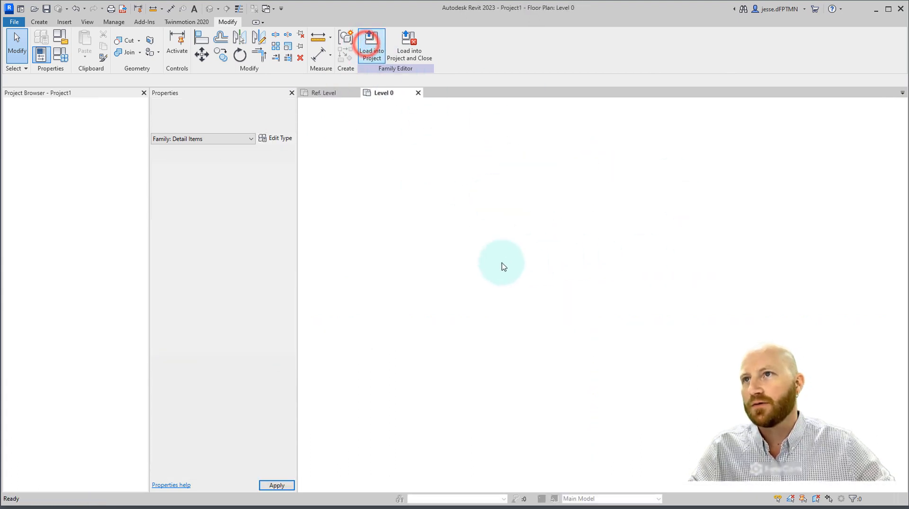
pyautogui.scroll(3, 614, 283)
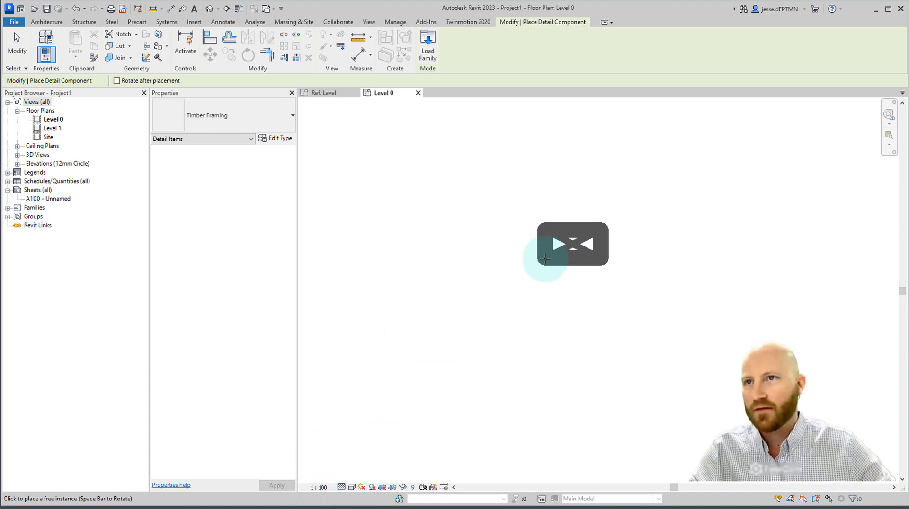
pyautogui.click(546, 259)
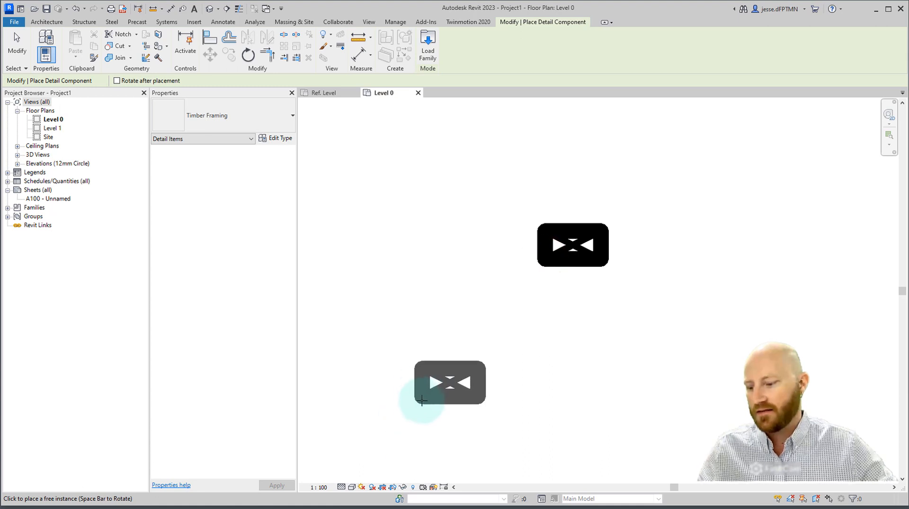
pyautogui.press('Escape')
pyautogui.press('Escape')
# Set the scale of the Level 0 plan view to 1:5
pyautogui.click(312, 488)
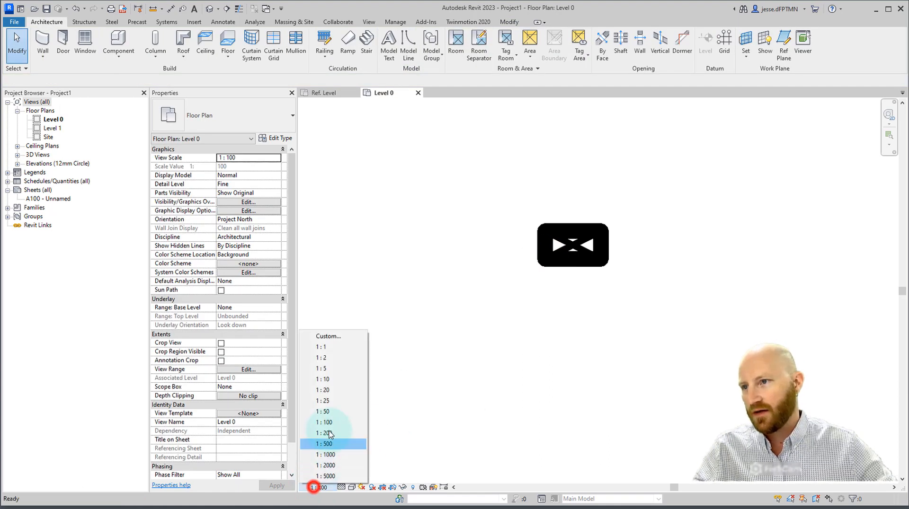
pyautogui.click(331, 369)
pyautogui.click(574, 306)
pyautogui.scroll(3, 571, 238)
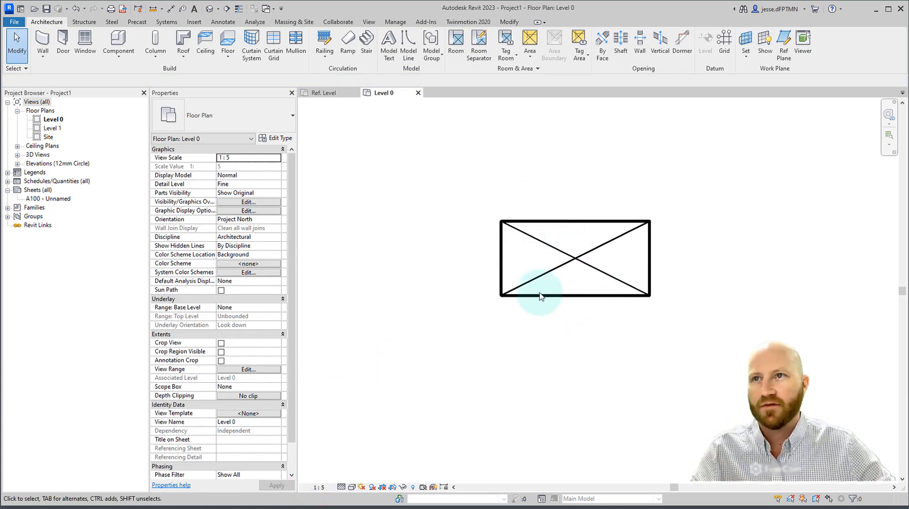
# Compare the line weights of the section in the family's Ref. Level view with the placed instance in the project's Level 0 plan
pyautogui.click(323, 93)
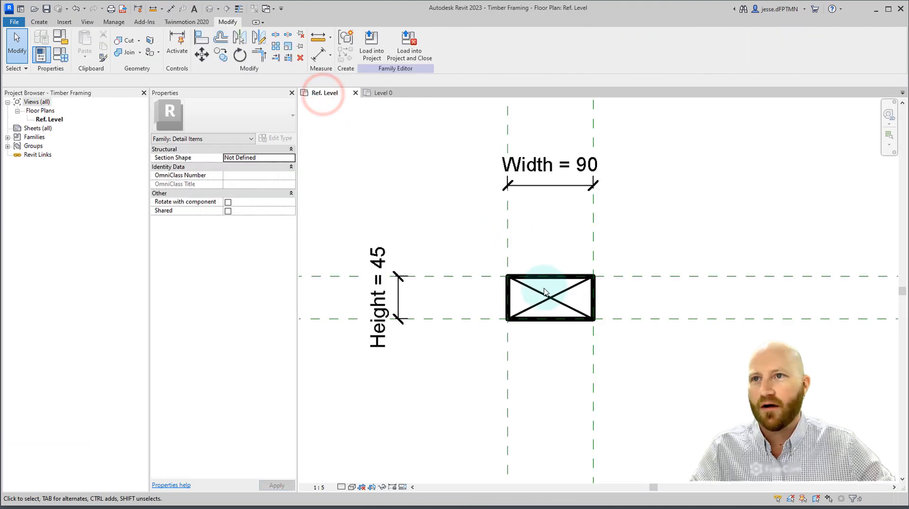
pyautogui.moveTo(568, 304); pyautogui.dragTo(484, 295, button='middle')
pyautogui.click(388, 93)
pyautogui.moveTo(554, 293); pyautogui.dragTo(581, 328, button='middle')
pyautogui.click(317, 92)
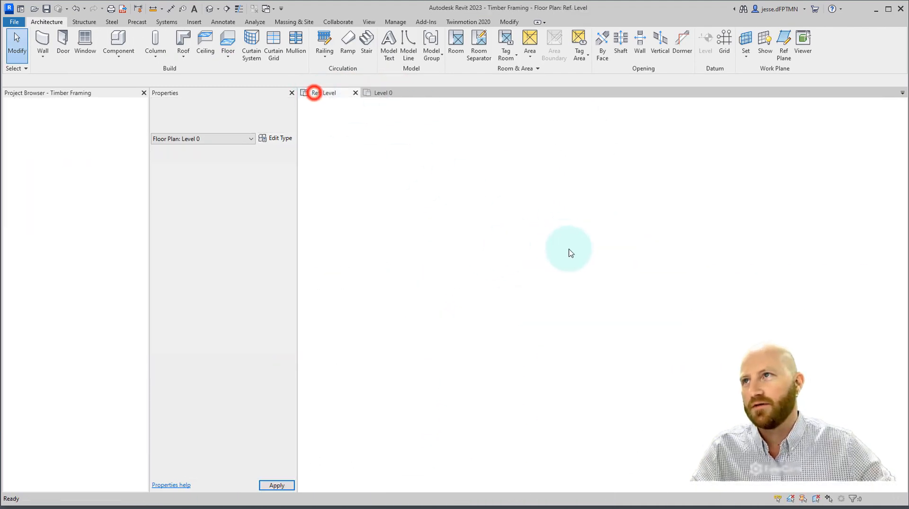
pyautogui.click(382, 93)
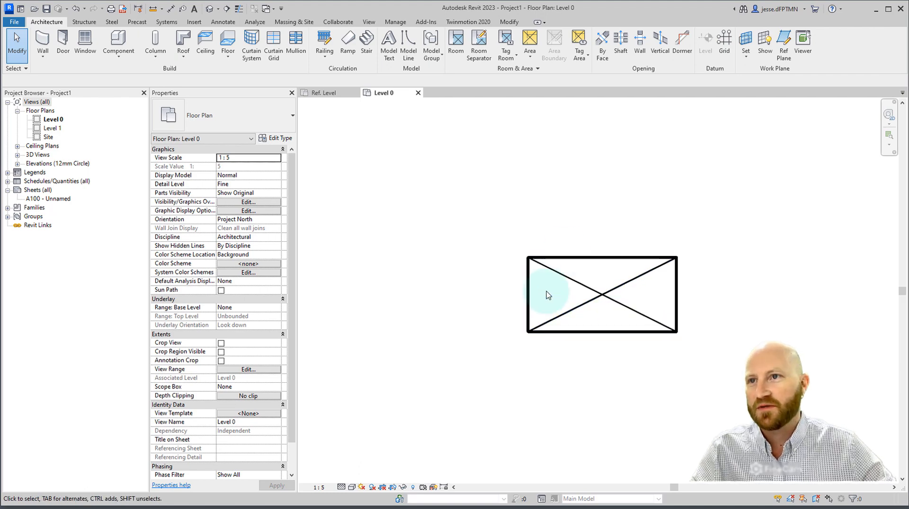
pyautogui.click(583, 302)
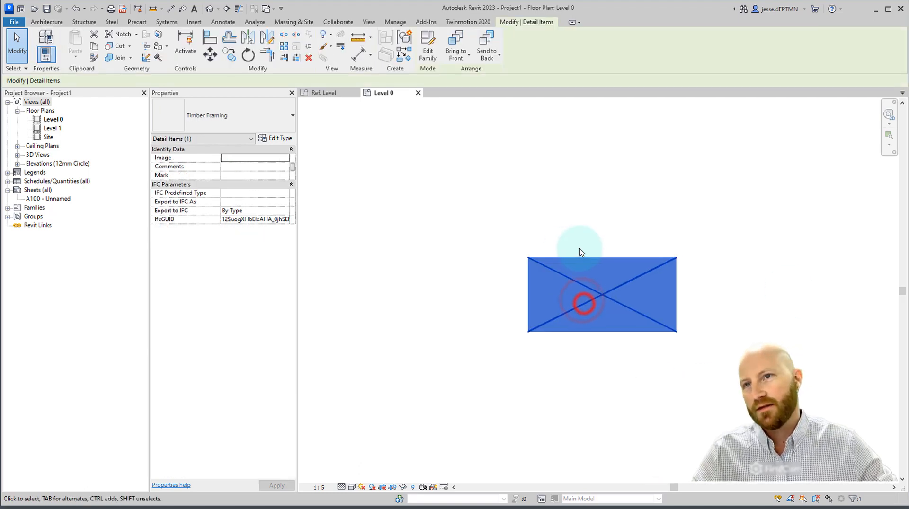
pyautogui.click(403, 58)
pyautogui.scroll(-1, 595, 244)
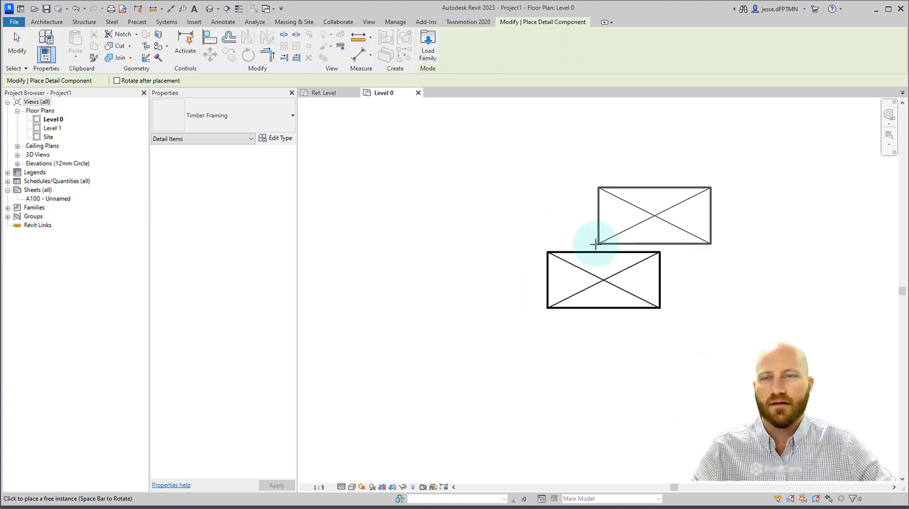
pyautogui.moveTo(595, 244); pyautogui.dragTo(544, 291, button='middle')
pyautogui.press('Escape')
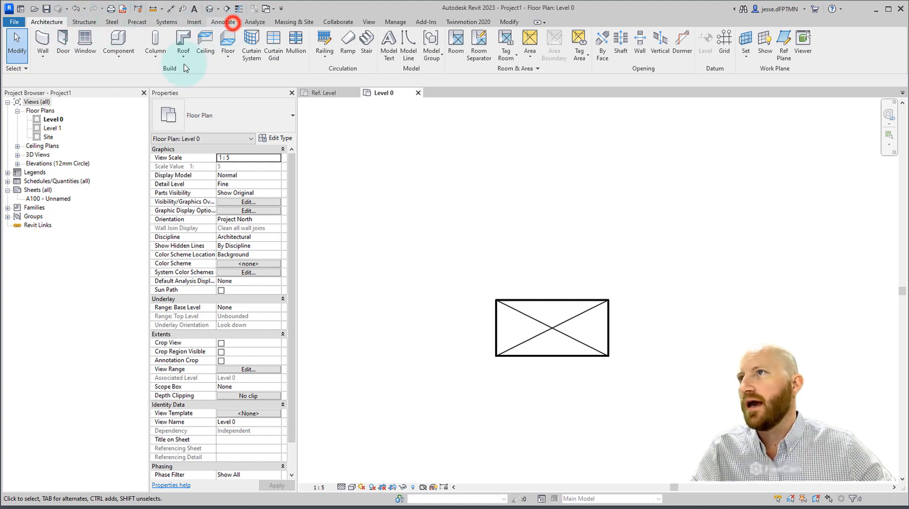
# Place three more Timber Framing detail components around the existing instance in the Level 0 plan
pyautogui.click(232, 22)
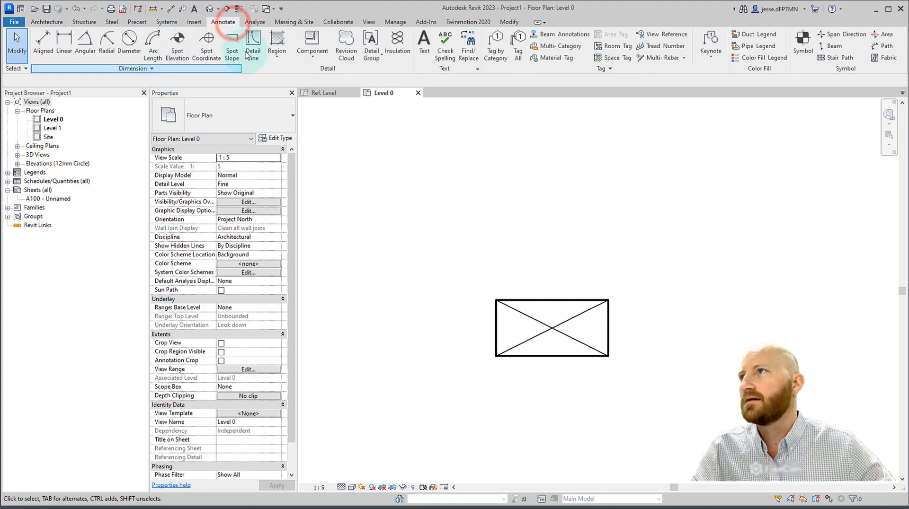
pyautogui.click(309, 43)
pyautogui.click(206, 109)
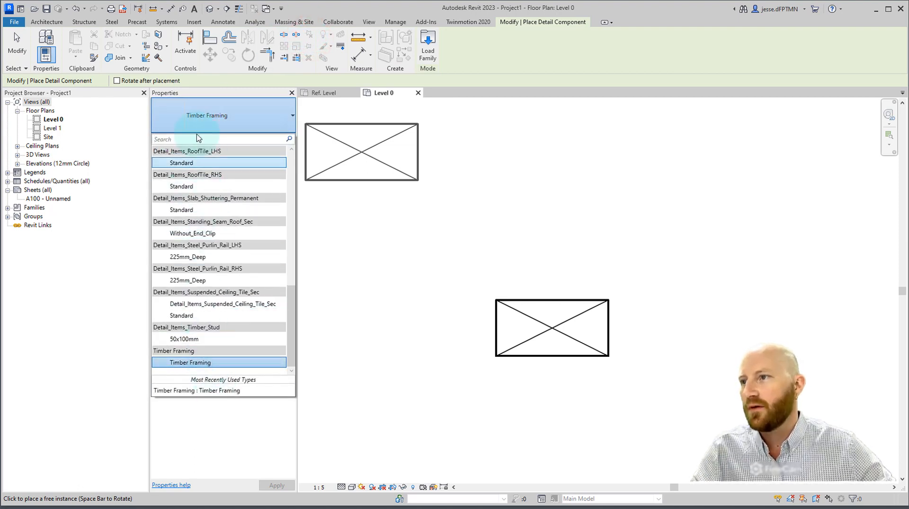
pyautogui.scroll(4, 198, 239)
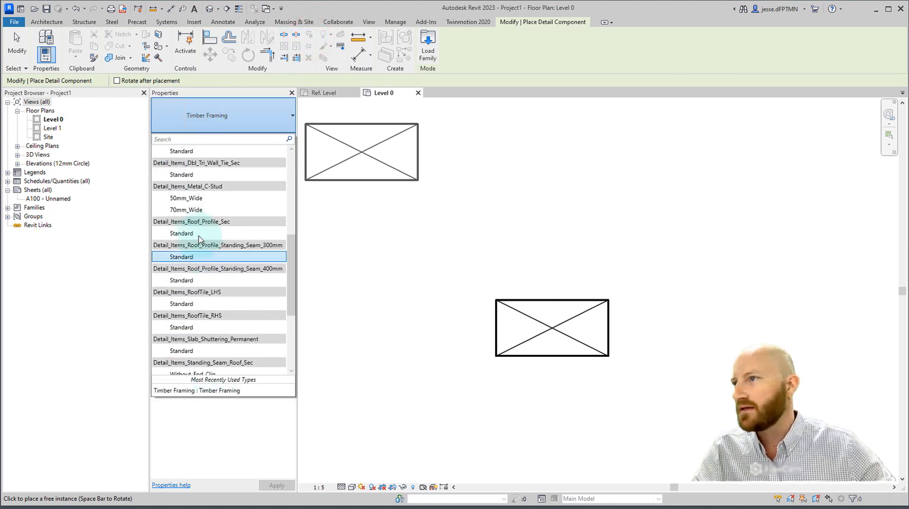
pyautogui.scroll(6, 199, 239)
pyautogui.scroll(-10, 208, 246)
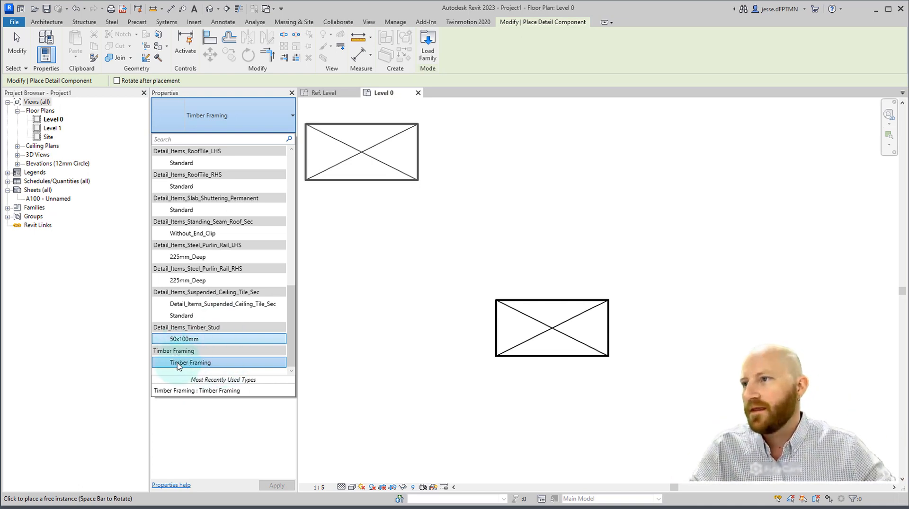
pyautogui.click(194, 363)
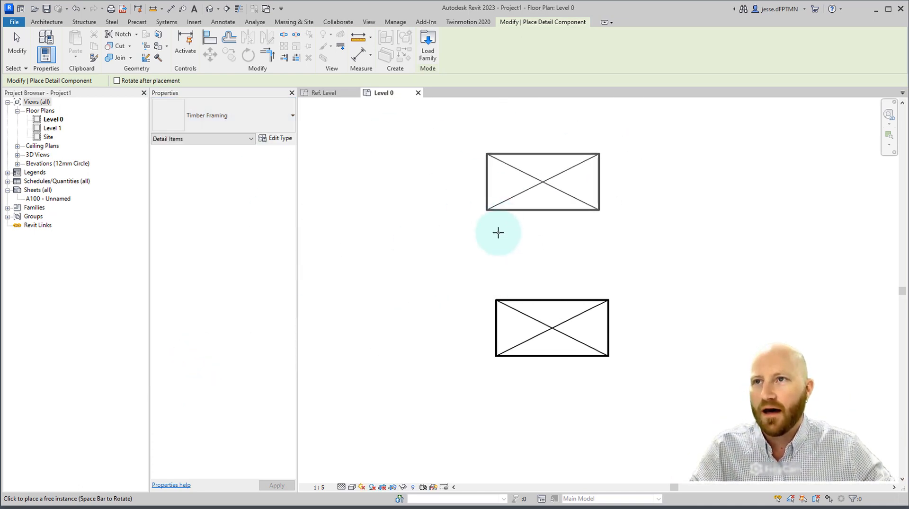
pyautogui.click(485, 249)
pyautogui.click(643, 228)
pyautogui.click(739, 362)
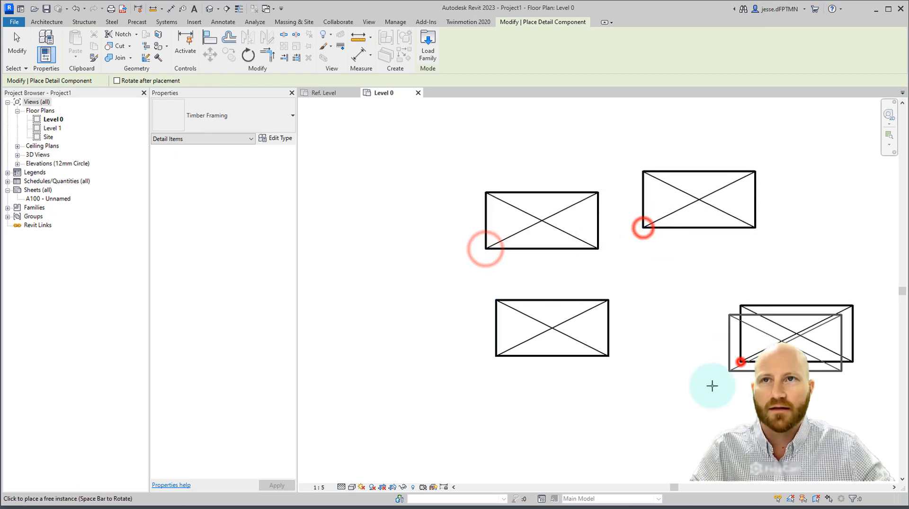
# Undo the placement of the three extra Timber Framing instances
pyautogui.hotkey('ctrl', 'z')
pyautogui.hotkey('ctrl', 'z')
pyautogui.hotkey('ctrl', 'z')
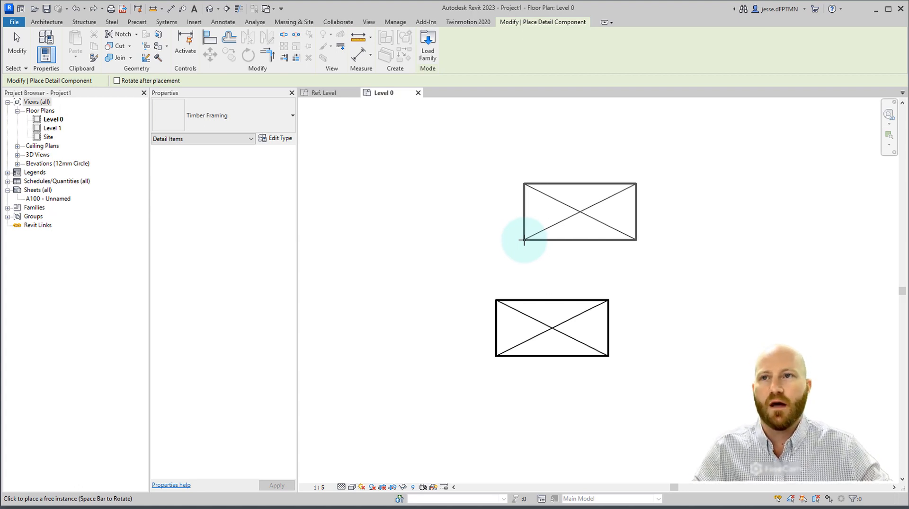
# Rotate the unplaced Timber Framing component through a full turn in 90-degree increments above the existing instance
pyautogui.press('space')
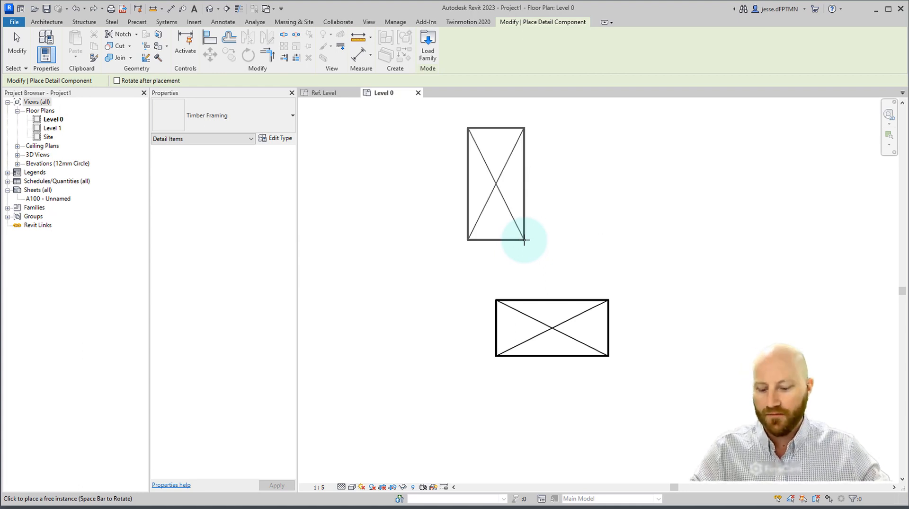
pyautogui.press('space')
pyautogui.press('space')
pyautogui.press('space')
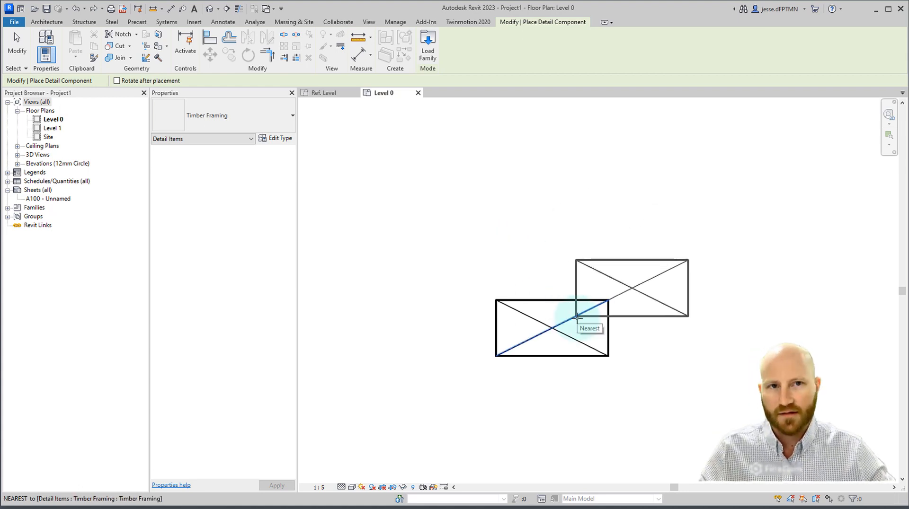
# Align the unplaced Timber Framing component to a diagonal line of the existing instance and cycle it through its rotations
pyautogui.press('space')
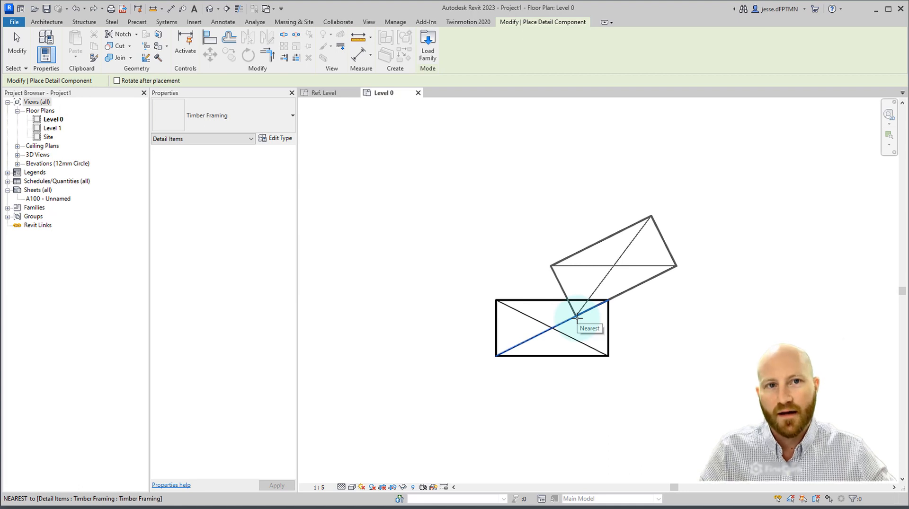
pyautogui.press('space')
pyautogui.press('space')
pyautogui.press('space')
pyautogui.press('space')
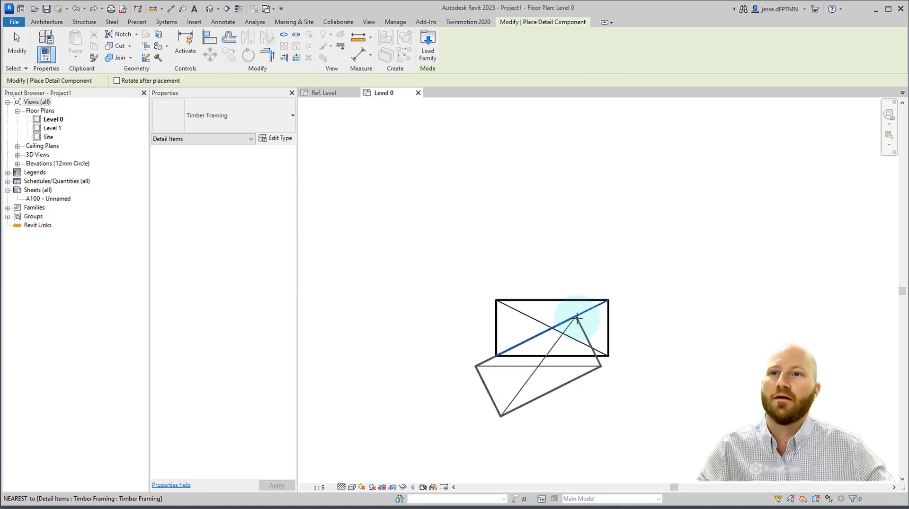
pyautogui.press('space')
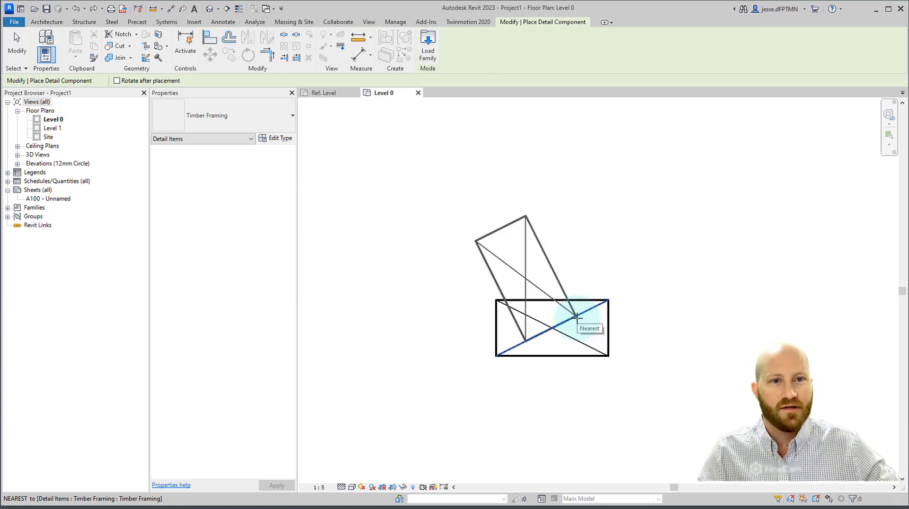
pyautogui.press('space')
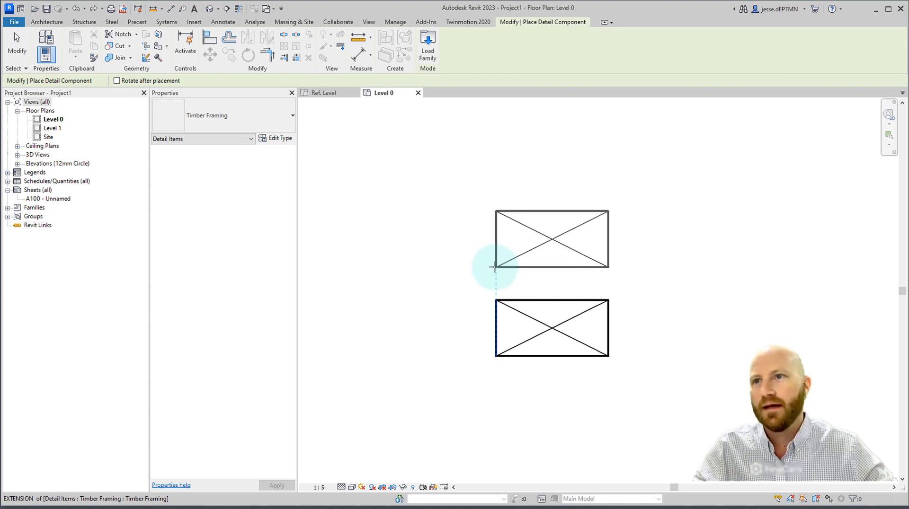
# Place a horizontal Timber Framing instance directly on top of the existing one, snapped to its upper-left corner
pyautogui.click(495, 300)
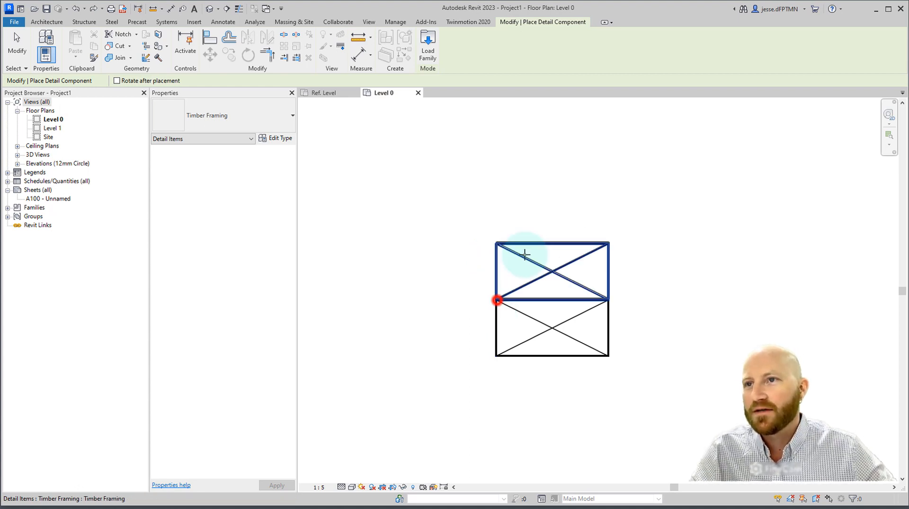
pyautogui.click(496, 244)
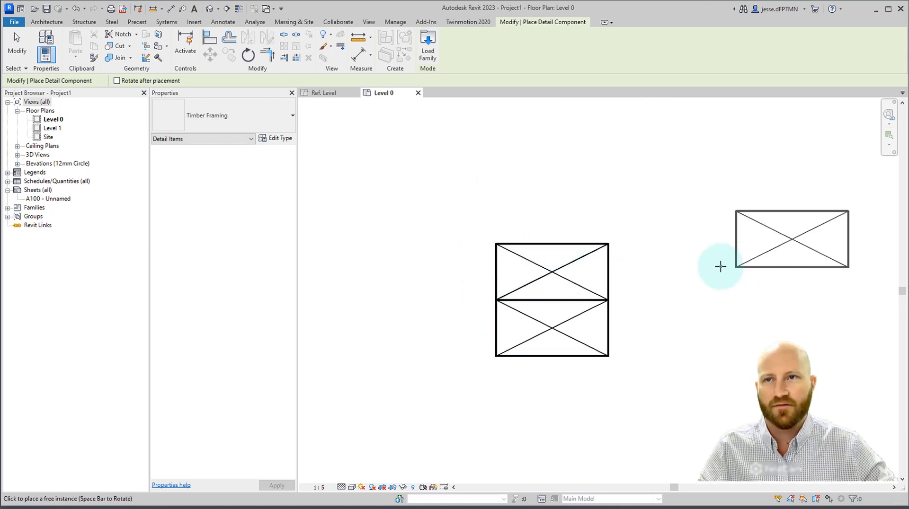
pyautogui.press('Escape')
# Use Create Similar on the upper Timber Framing instance to stack a third one on top of it
pyautogui.click(544, 277)
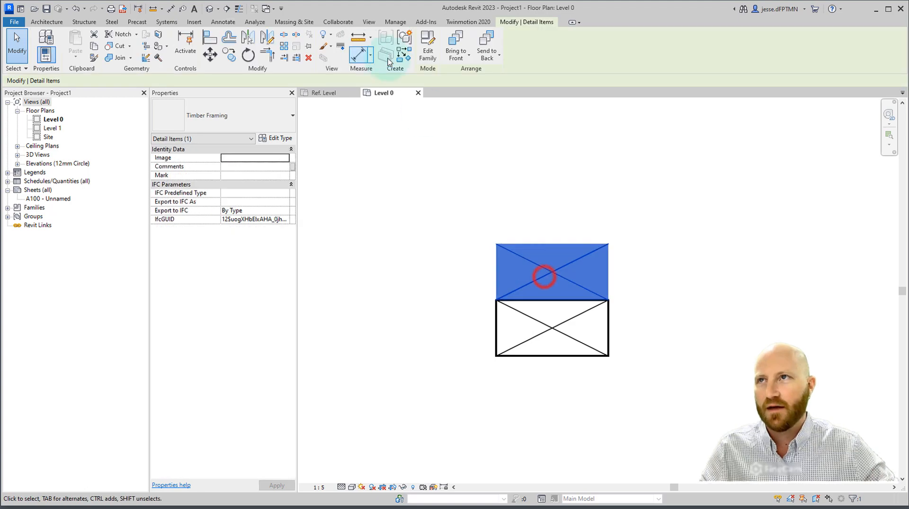
pyautogui.click(404, 54)
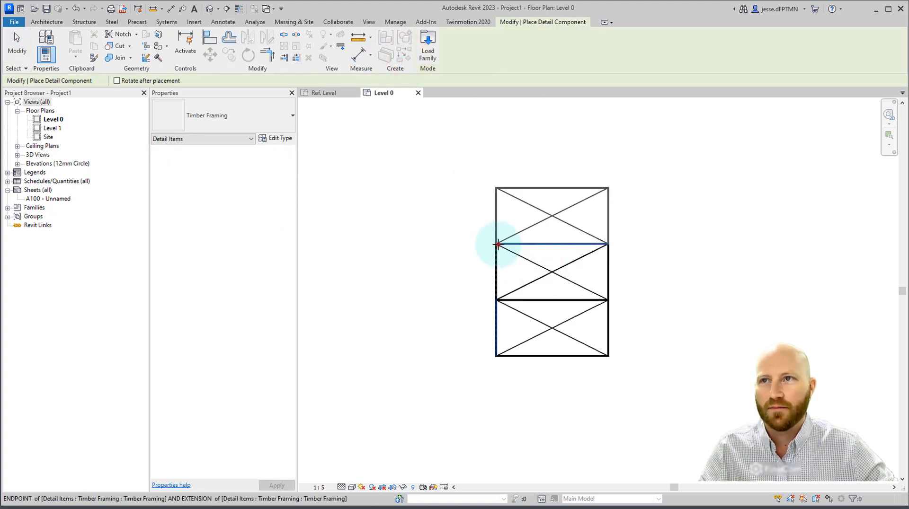
pyautogui.press('Escape')
# Delete the two upper stacked Timber Framing instances, keeping only the original one
pyautogui.moveTo(631, 186); pyautogui.dragTo(551, 263)
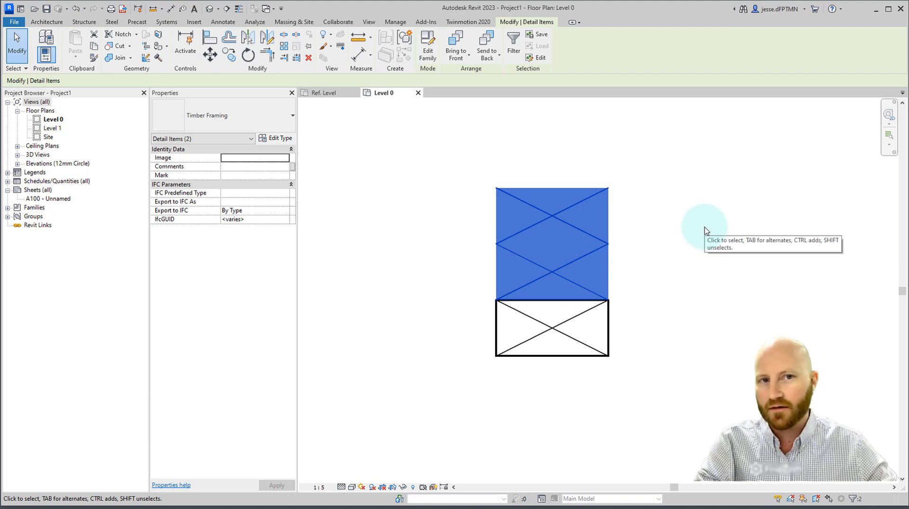
pyautogui.press('Delete')
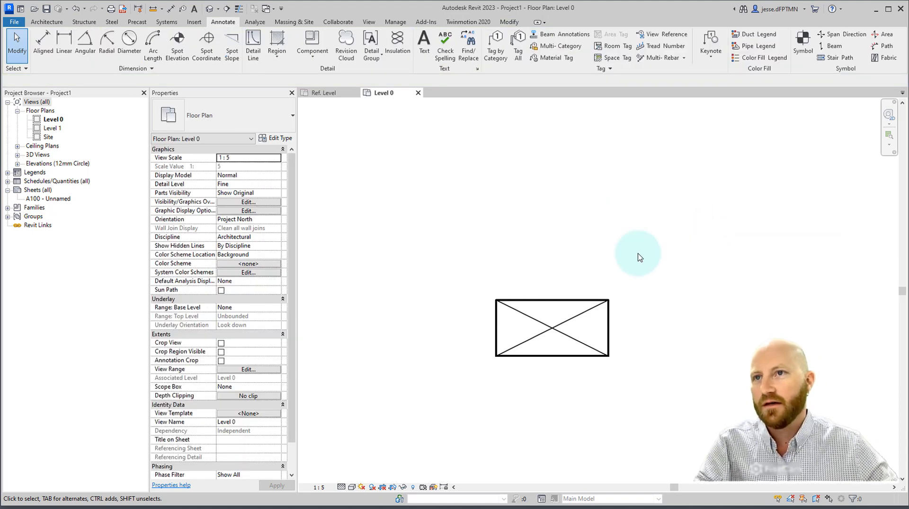
# Open the family of the remaining Timber Framing instance for editing
pyautogui.click(572, 302)
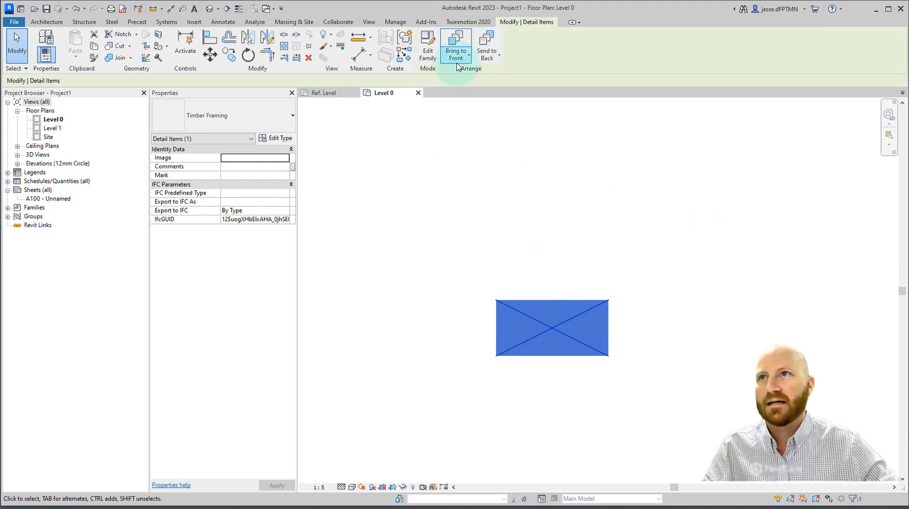
pyautogui.click(532, 176)
pyautogui.click(534, 300)
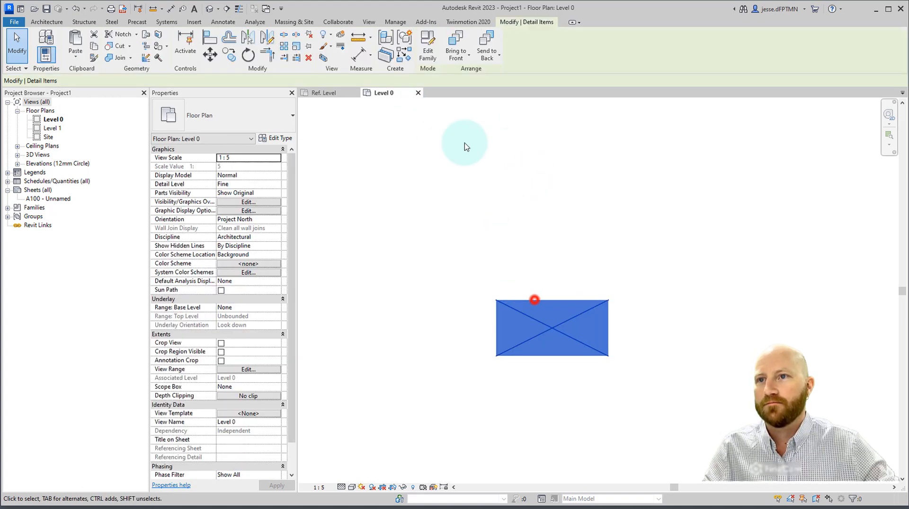
pyautogui.click(427, 47)
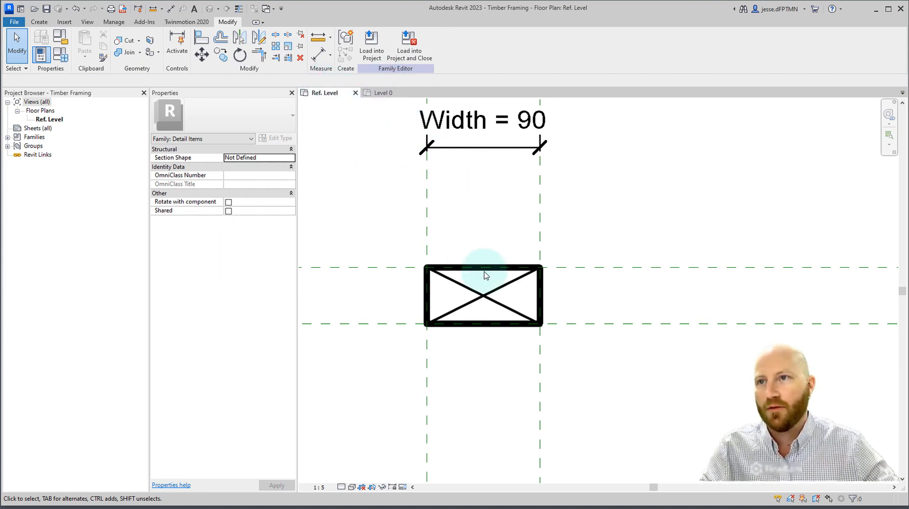
pyautogui.moveTo(483, 266); pyautogui.dragTo(556, 310, button='middle')
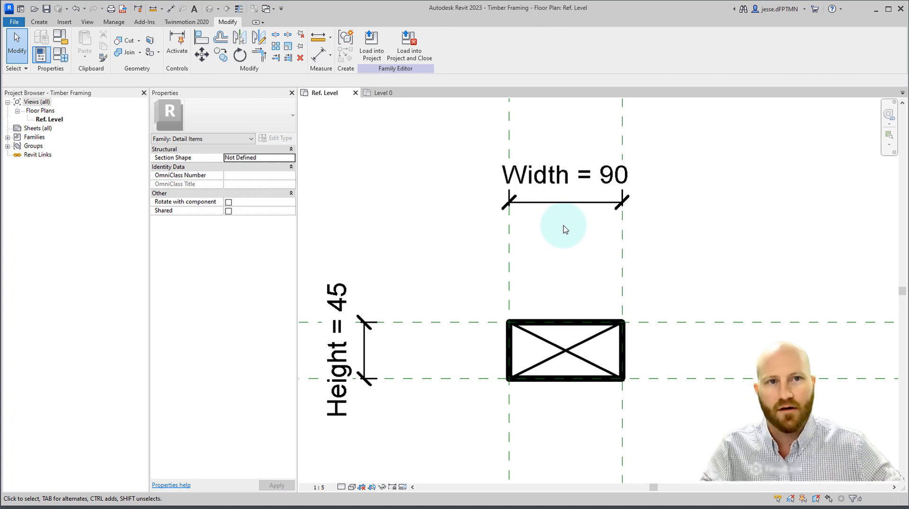
# Create a new family type named "45 x 90" with the existing height and width values
pyautogui.click(670, 222)
pyautogui.click(367, 202)
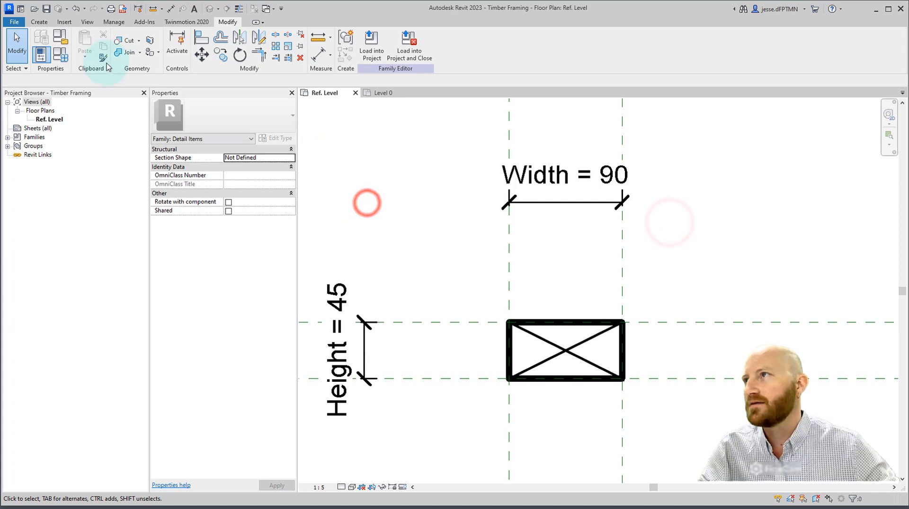
pyautogui.click(61, 54)
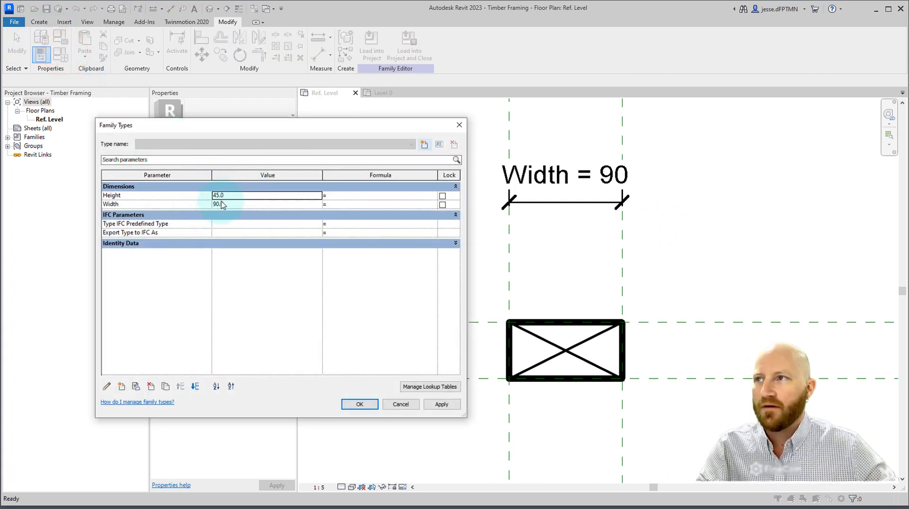
pyautogui.click(240, 196)
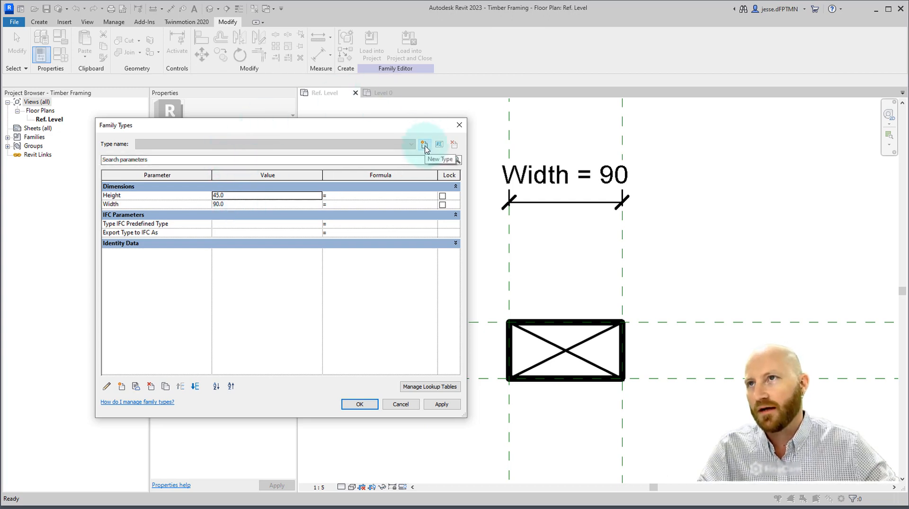
pyautogui.click(424, 145)
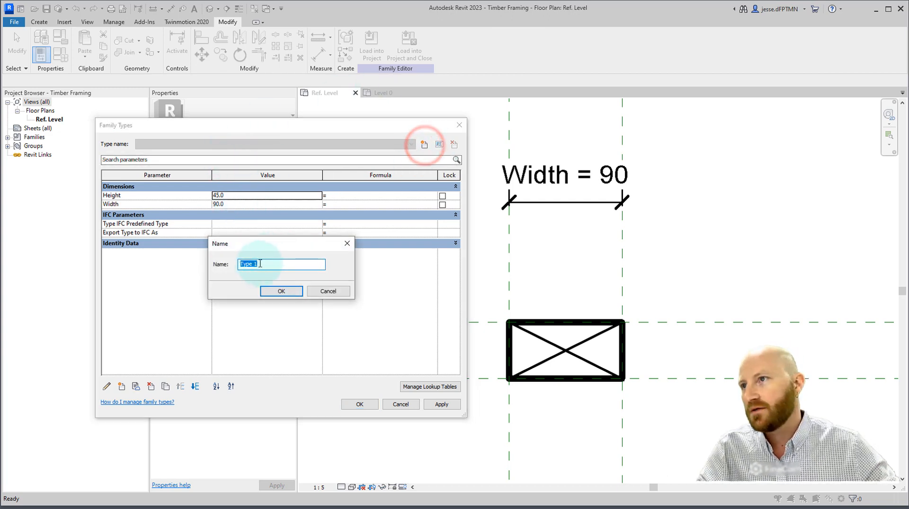
pyautogui.write('45 x 90')
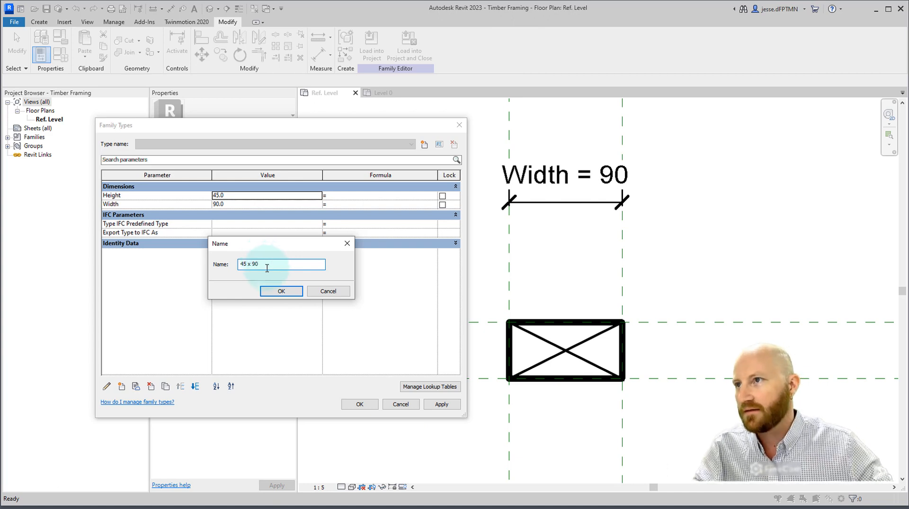
pyautogui.click(281, 290)
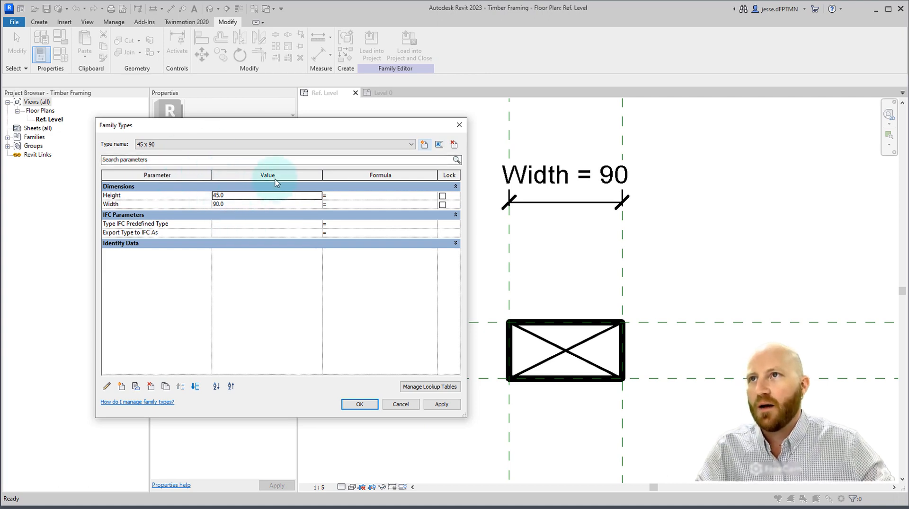
# Create a second family type named "45 x 140"
pyautogui.click(424, 145)
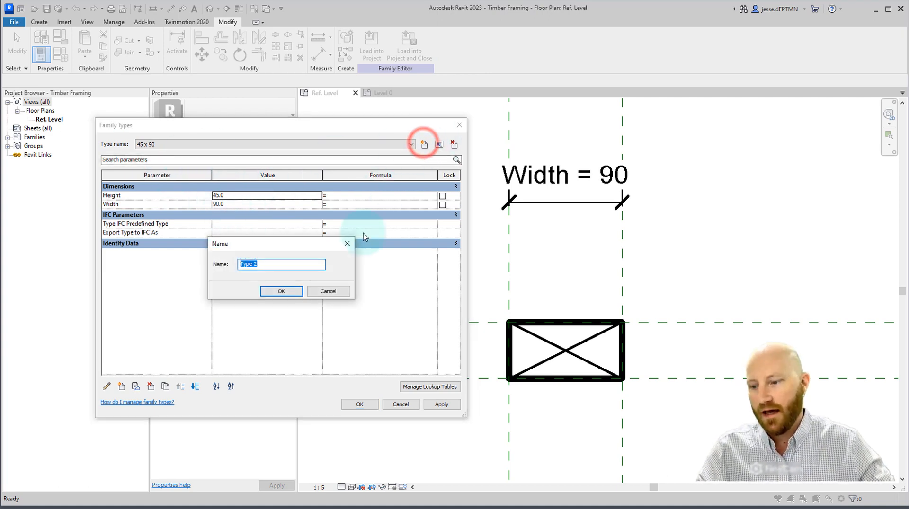
pyautogui.write('45 x 140')
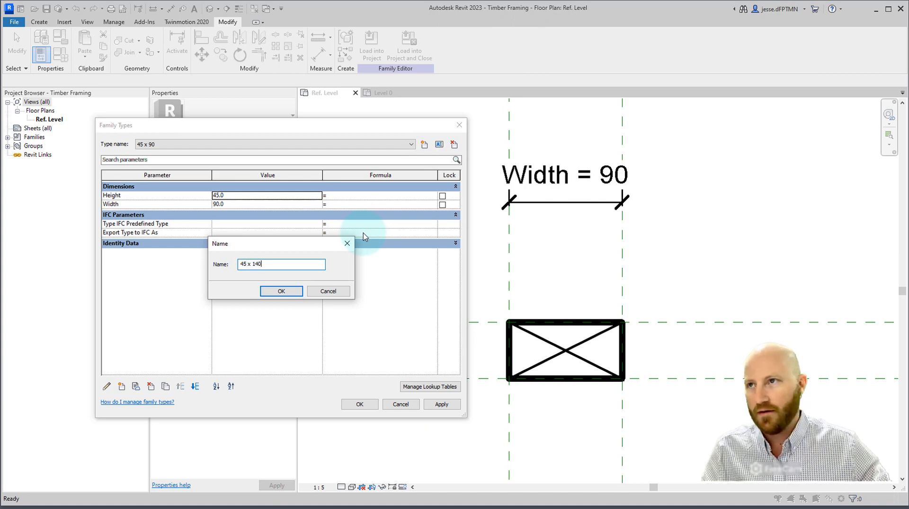
pyautogui.click(285, 291)
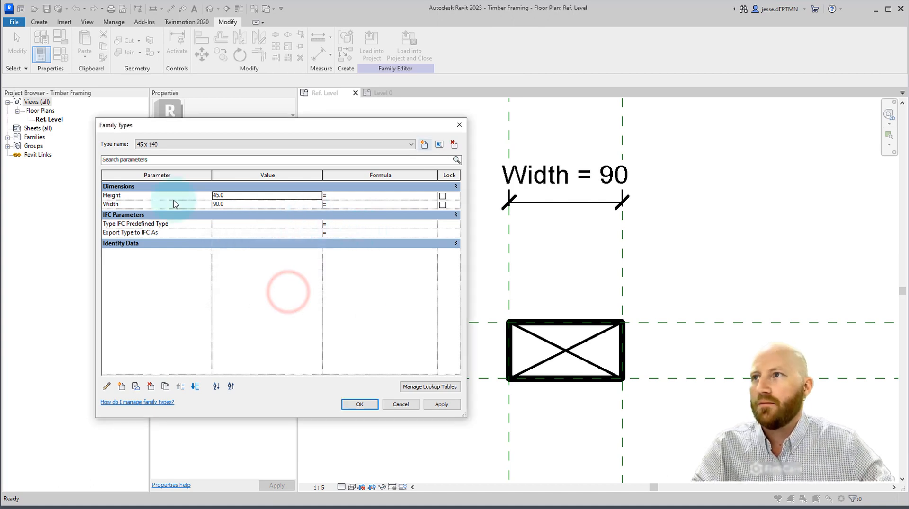
# Set the Width of the 45 x 140 family type to 140
pyautogui.click(157, 144)
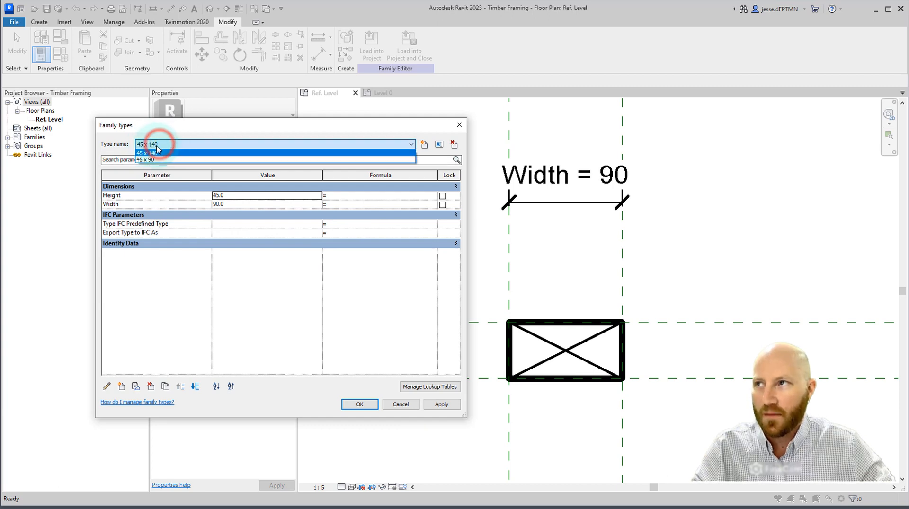
pyautogui.click(142, 129)
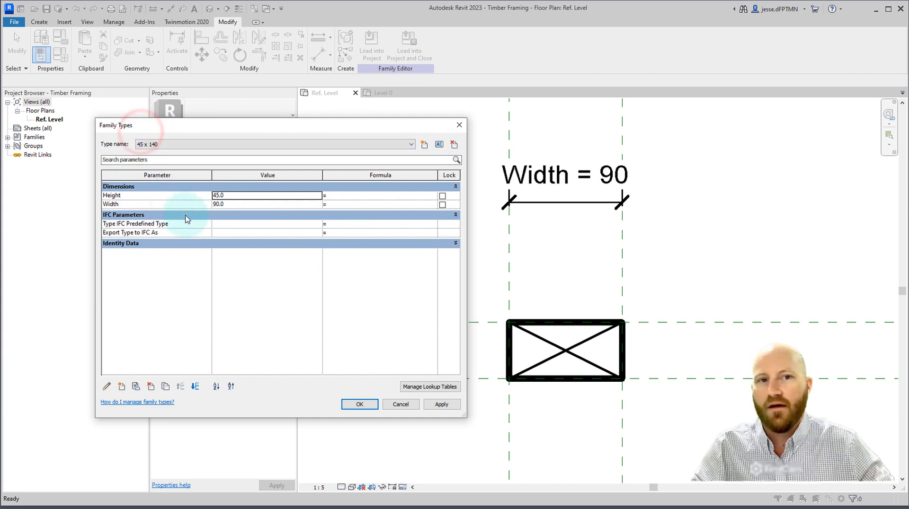
pyautogui.click(229, 204)
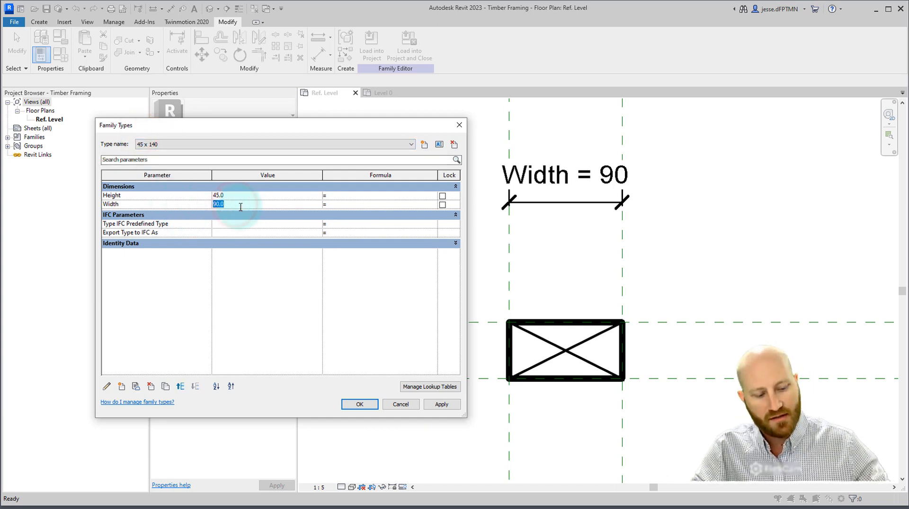
pyautogui.write('140')
pyautogui.click(245, 315)
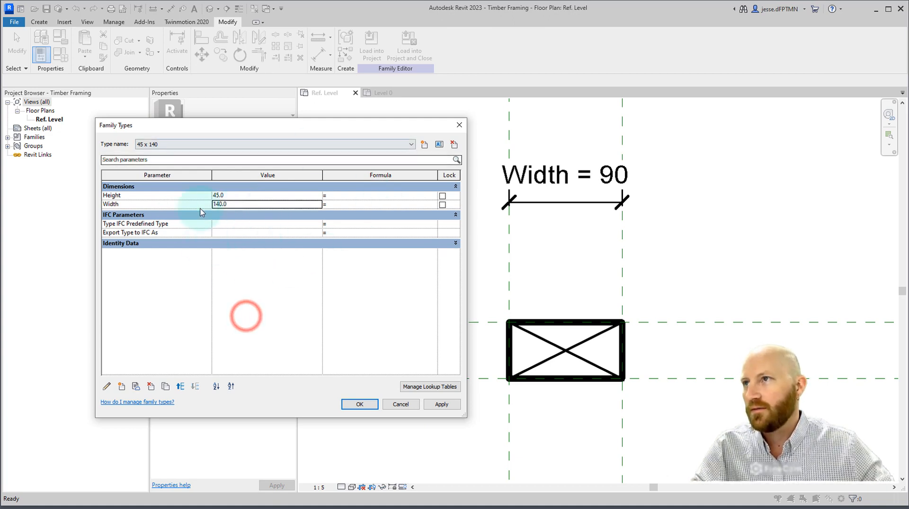
# Flex the family by applying the 45 x 140 type and the 45 x 90 type in turn, accepting with 45 x 90 active
pyautogui.click(213, 144)
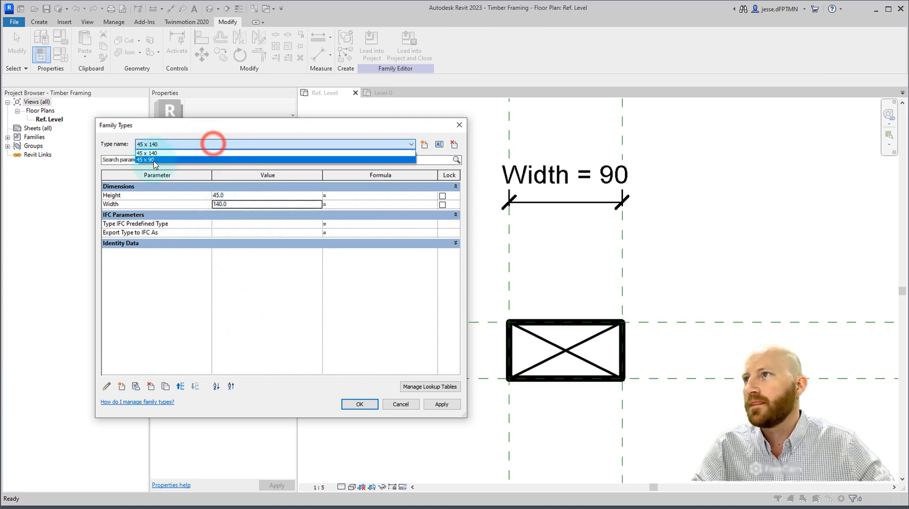
pyautogui.click(154, 161)
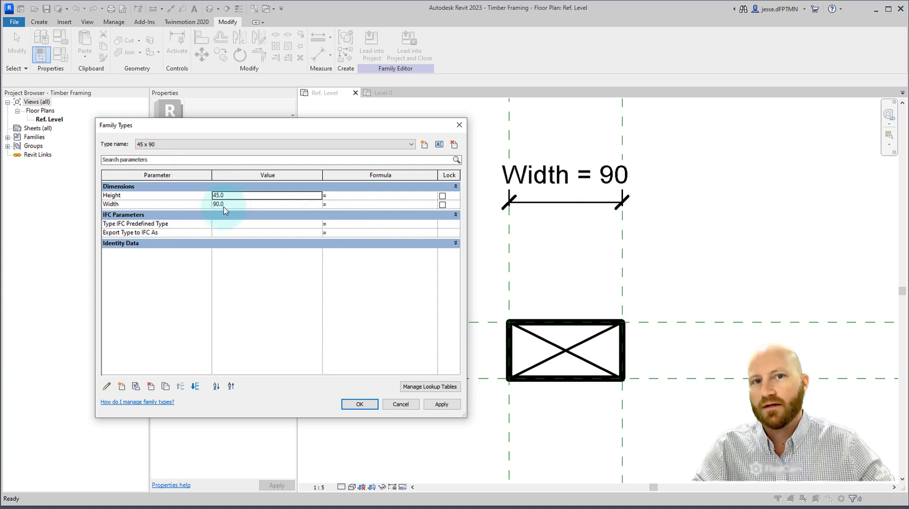
pyautogui.click(173, 143)
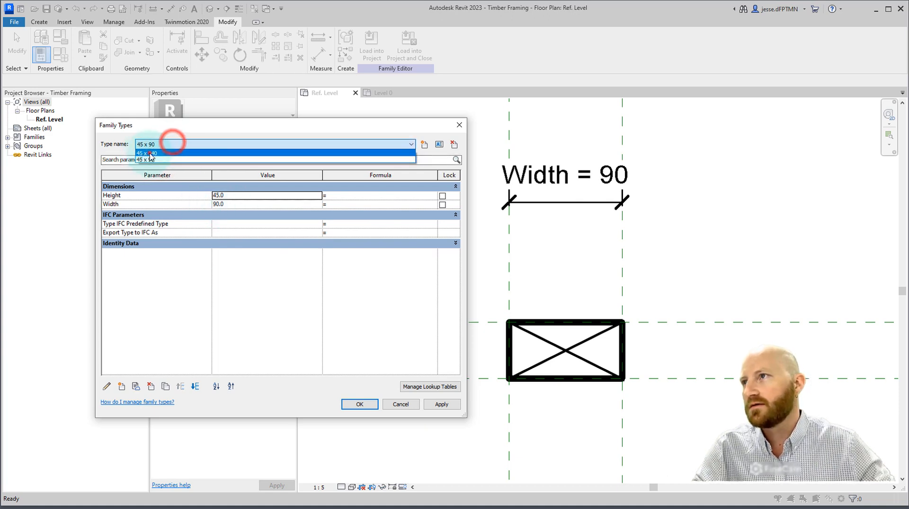
pyautogui.click(149, 153)
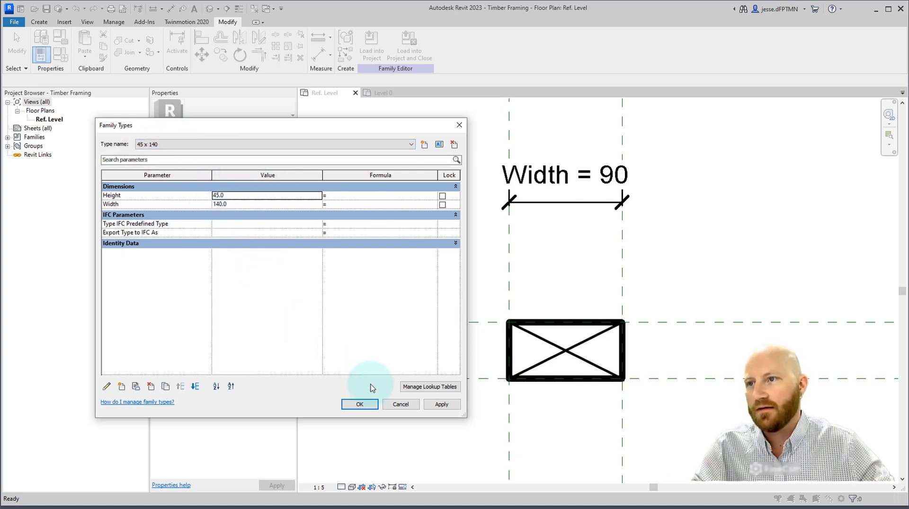
pyautogui.click(440, 405)
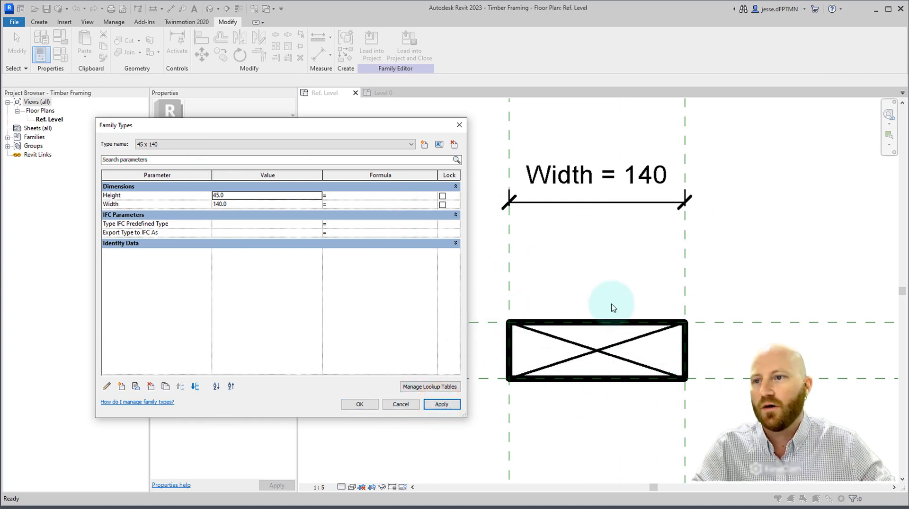
pyautogui.click(163, 145)
pyautogui.click(146, 160)
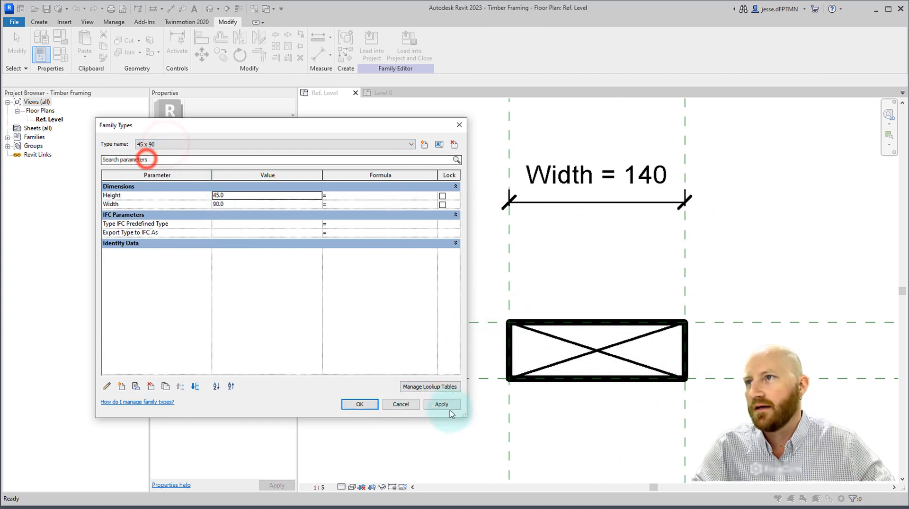
pyautogui.click(445, 404)
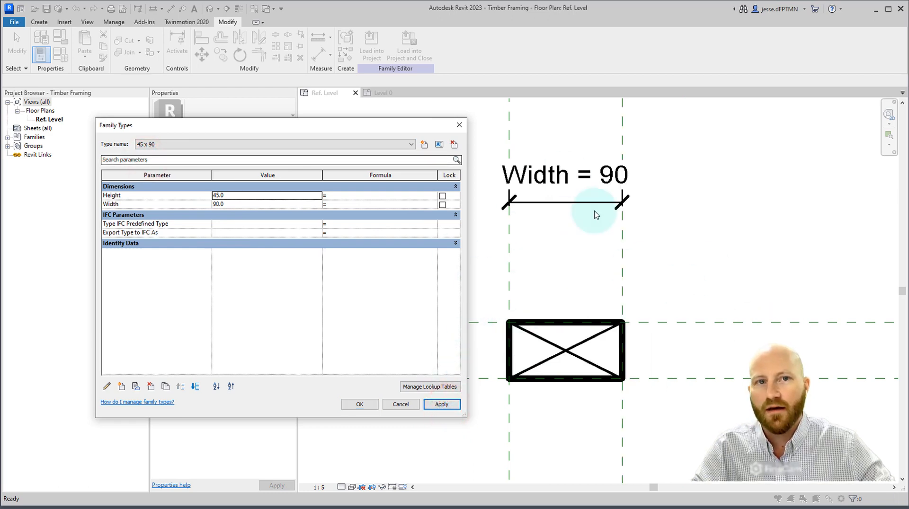
pyautogui.click(361, 405)
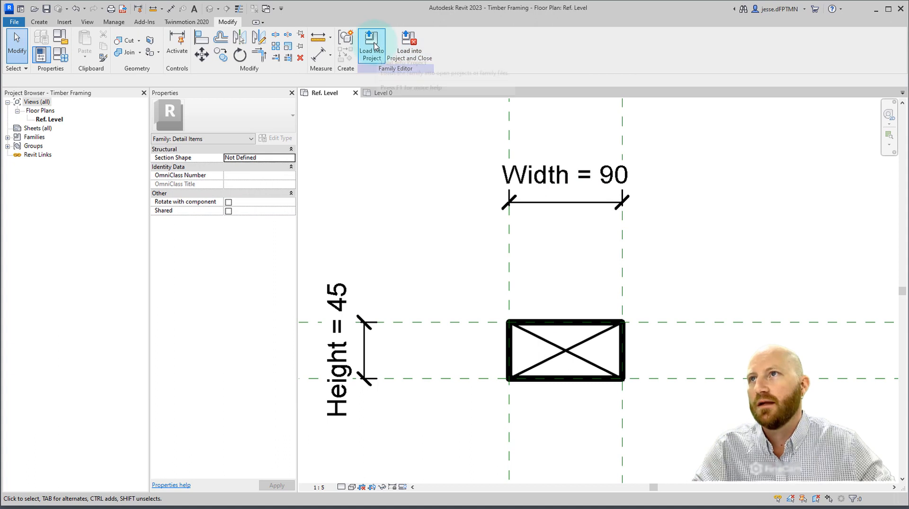
# Load the updated family into the project, overwriting the existing version, and check which types the placed instance offers
pyautogui.click(374, 45)
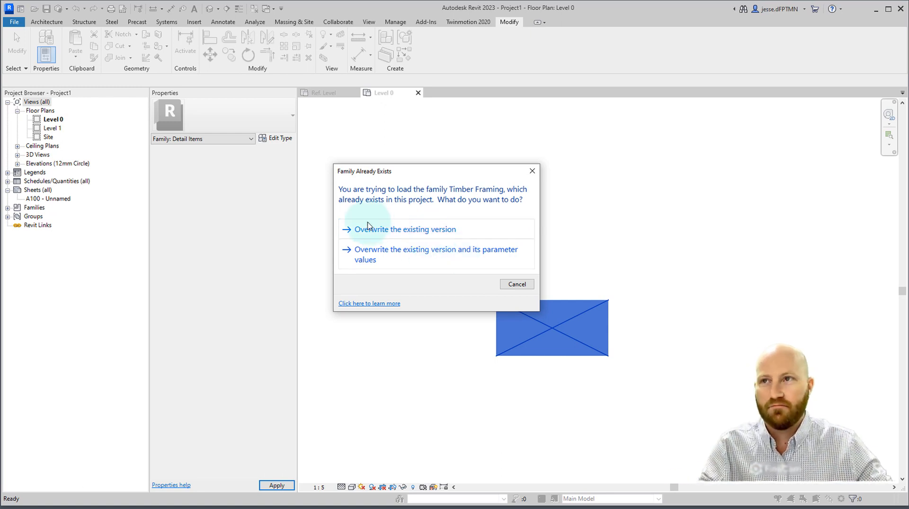
pyautogui.click(419, 230)
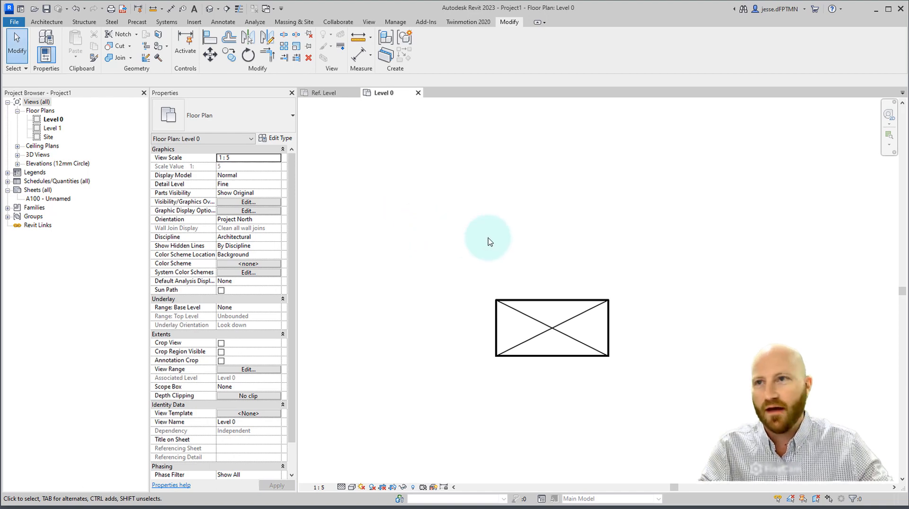
pyautogui.click(529, 308)
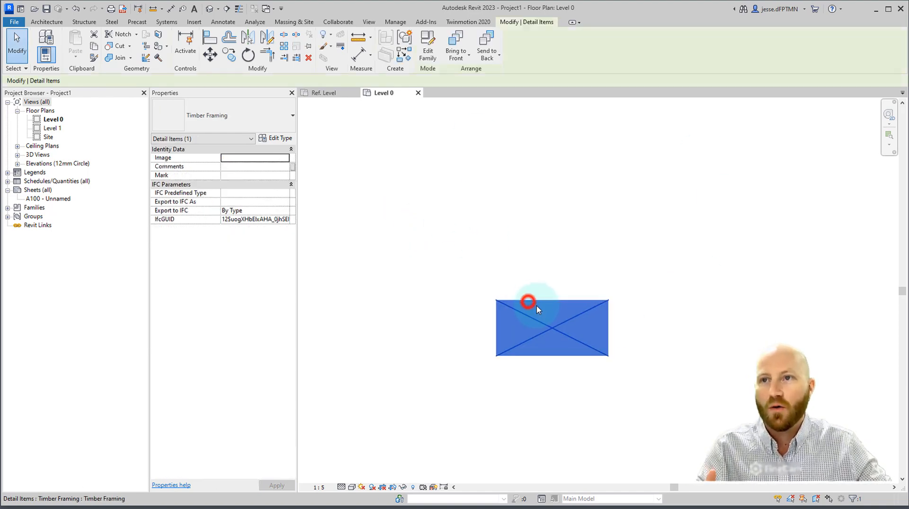
pyautogui.click(229, 116)
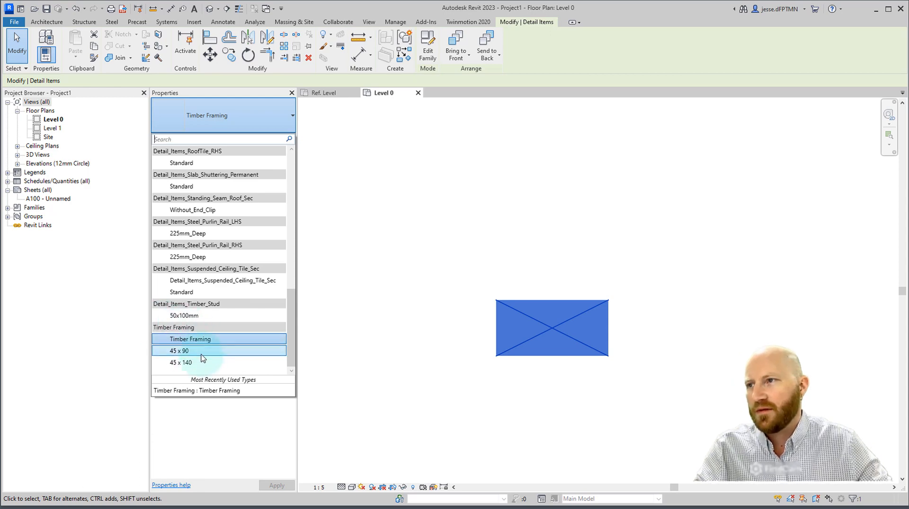
pyautogui.click(442, 188)
# Check the list of types defined in the Timber Framing family and return to the project's Level 0 view
pyautogui.click(326, 94)
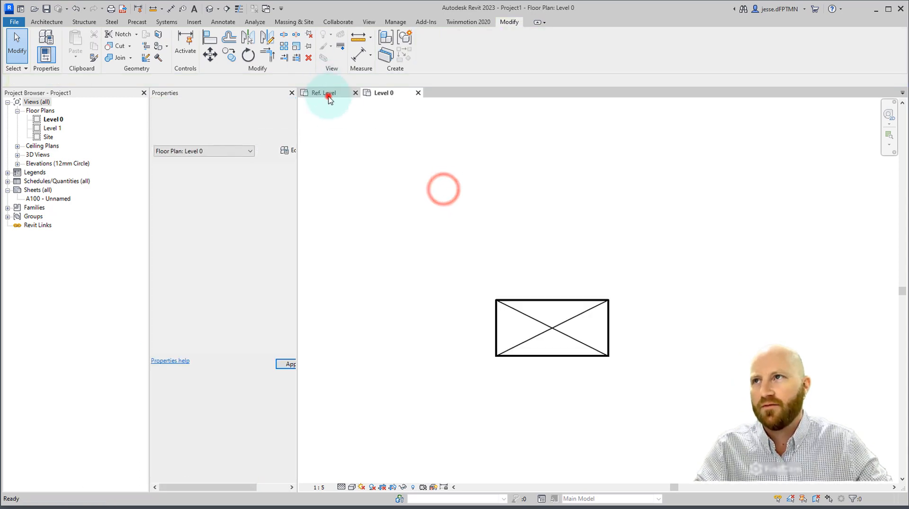
pyautogui.click(62, 45)
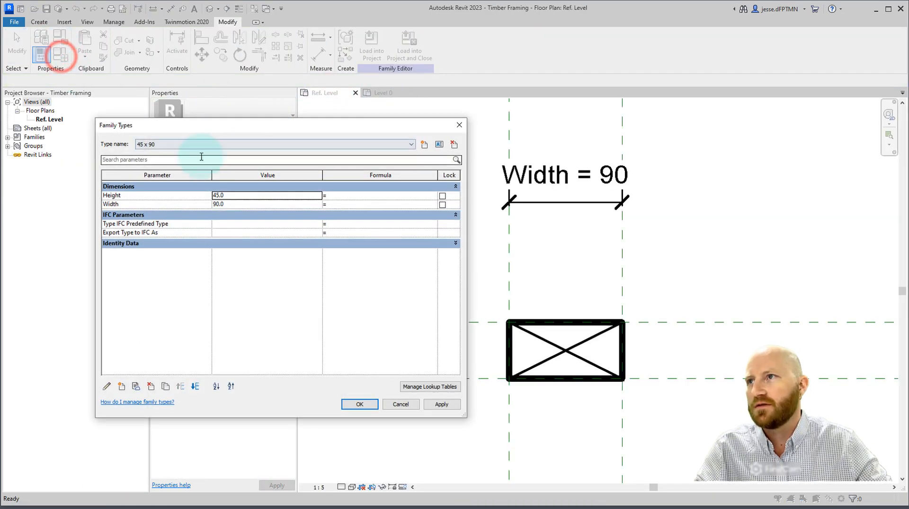
pyautogui.click(201, 141)
pyautogui.click(519, 141)
pyautogui.click(400, 92)
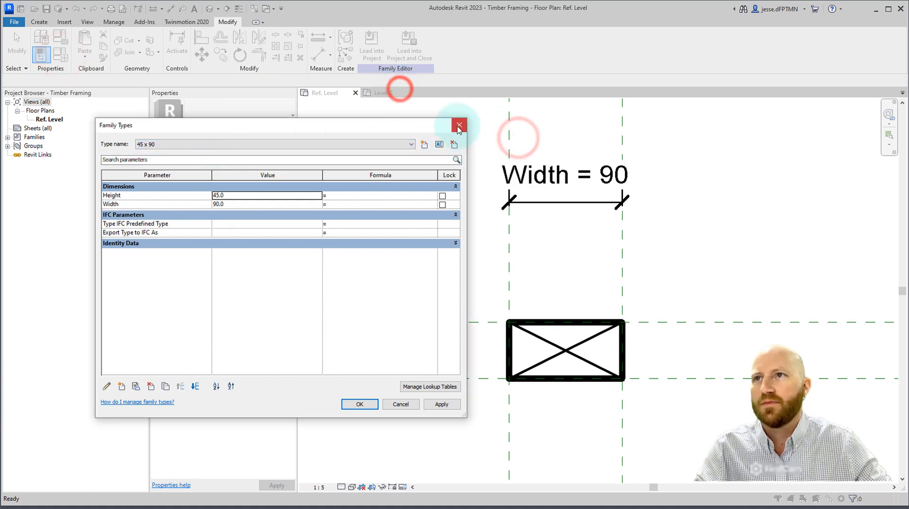
pyautogui.click(459, 125)
pyautogui.click(392, 93)
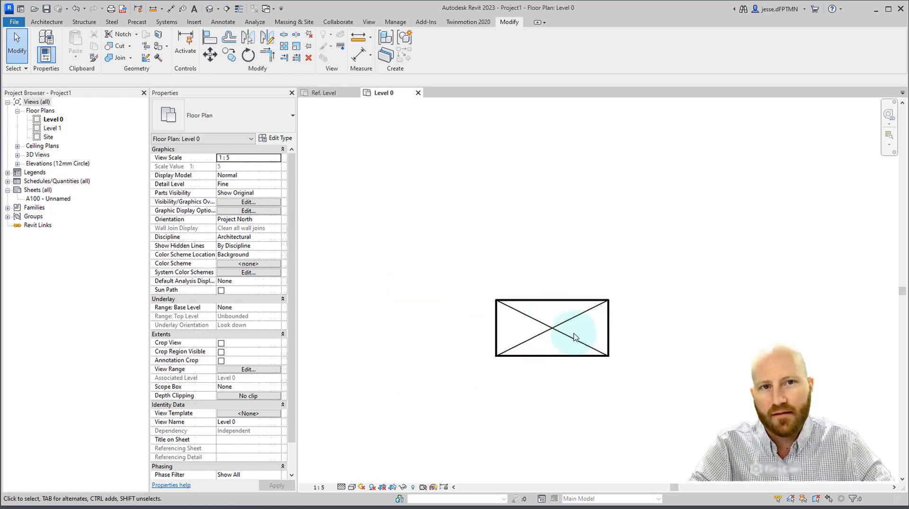
# Delete the type named "Timber Framing" from the project's Timber Framing detail item family, together with its placed instance
pyautogui.click(7, 208)
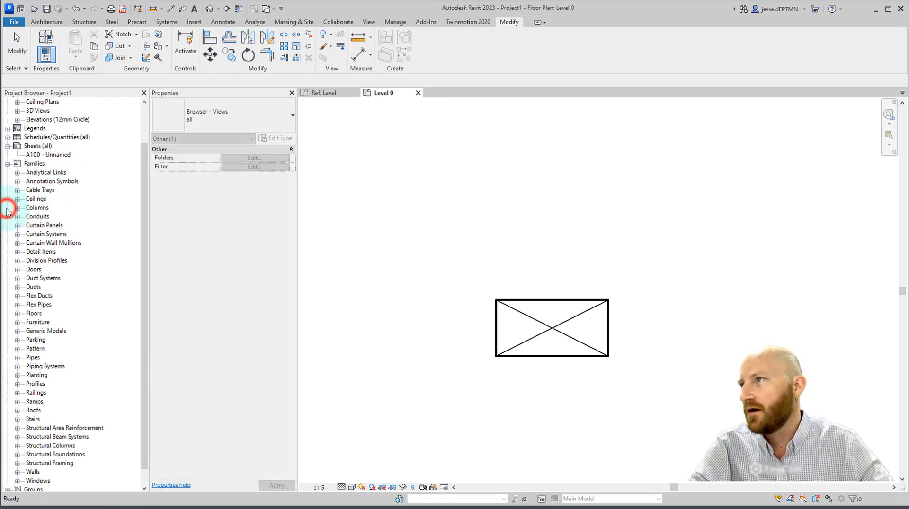
pyautogui.click(17, 252)
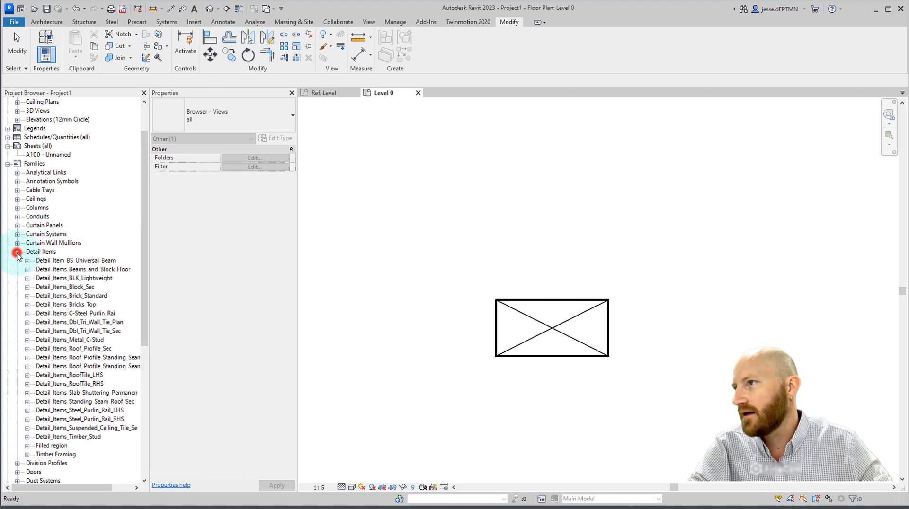
pyautogui.click(41, 455)
pyautogui.click(27, 454)
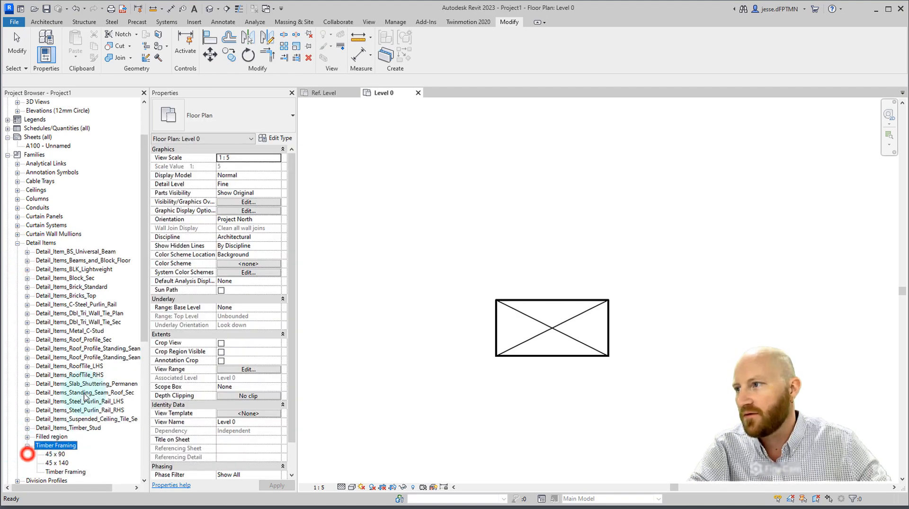
pyautogui.rightClick(64, 437)
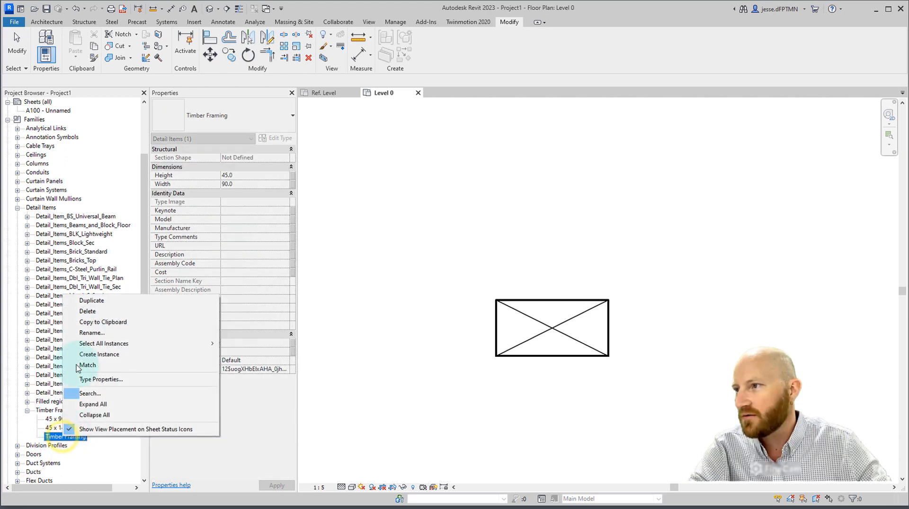
pyautogui.click(88, 311)
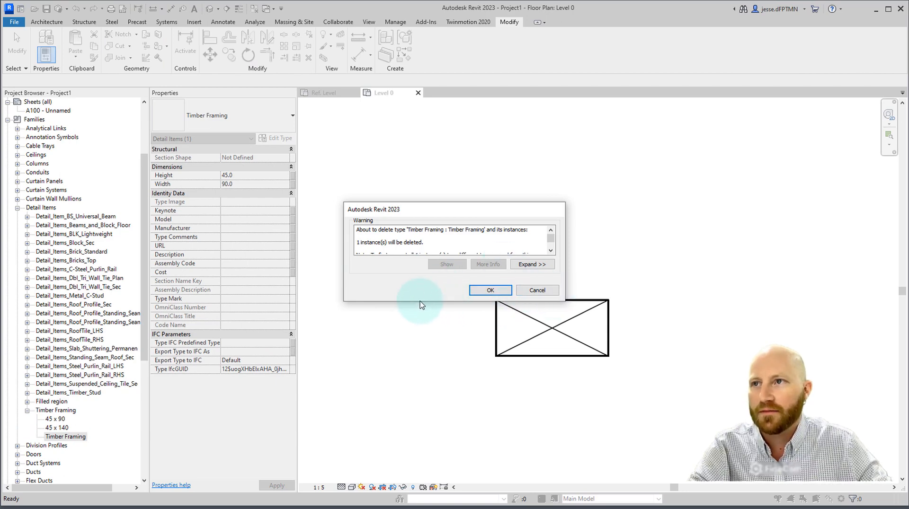
pyautogui.moveTo(551, 239); pyautogui.dragTo(551, 246)
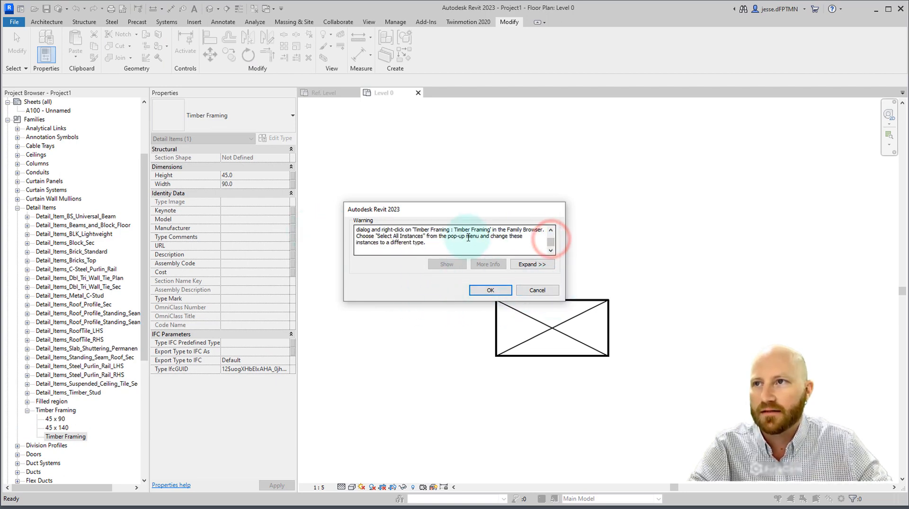
pyautogui.click(551, 231)
pyautogui.click(551, 231)
pyautogui.click(550, 231)
pyautogui.click(550, 231)
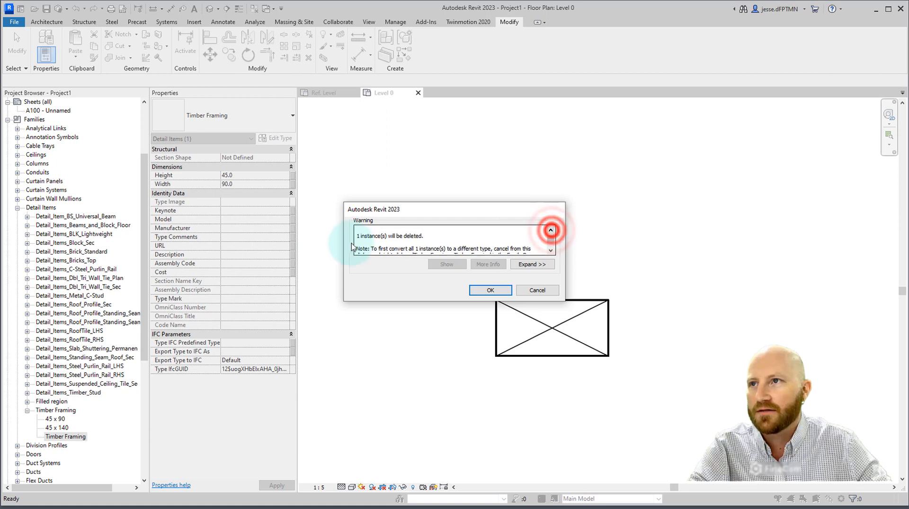
pyautogui.moveTo(387, 236); pyautogui.dragTo(456, 237)
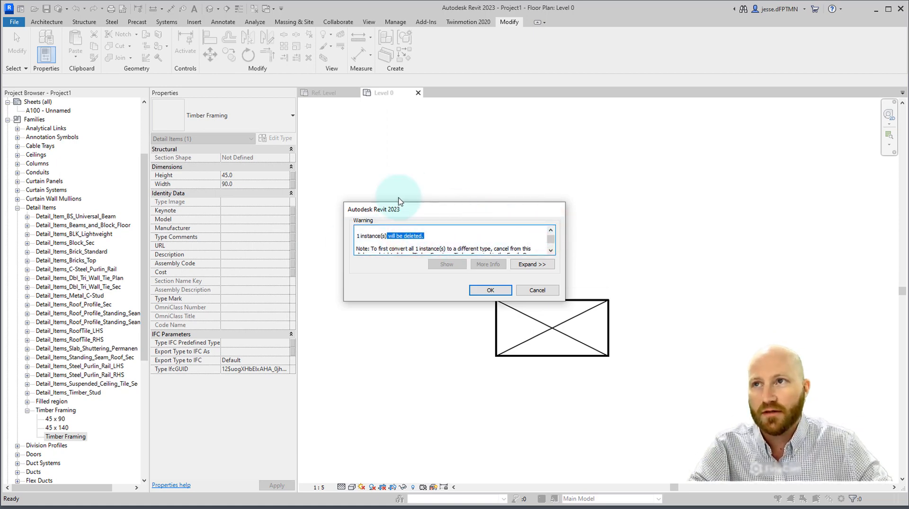
pyautogui.click(491, 291)
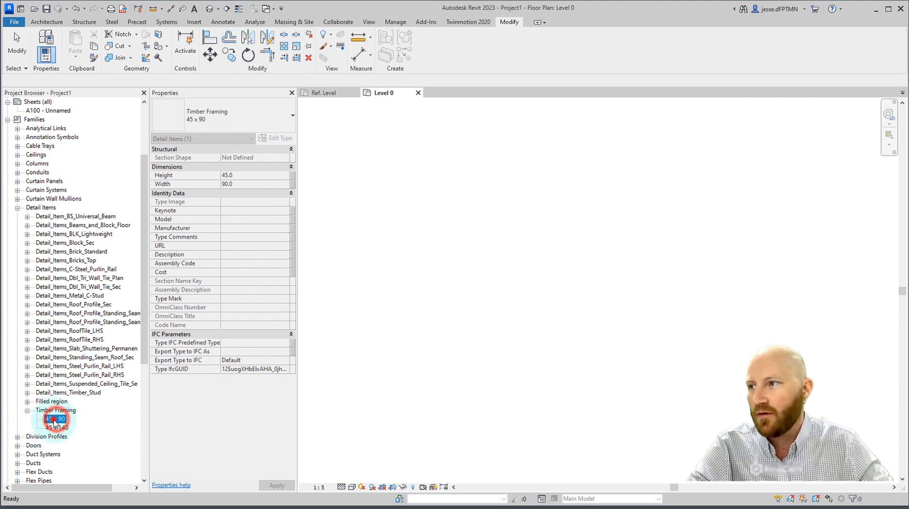
# Place one 45 x 90 Timber Framing instance in the Level 0 view and one 45 x 140 instance below it
pyautogui.moveTo(55, 418); pyautogui.dragTo(470, 341)
pyautogui.click(510, 282)
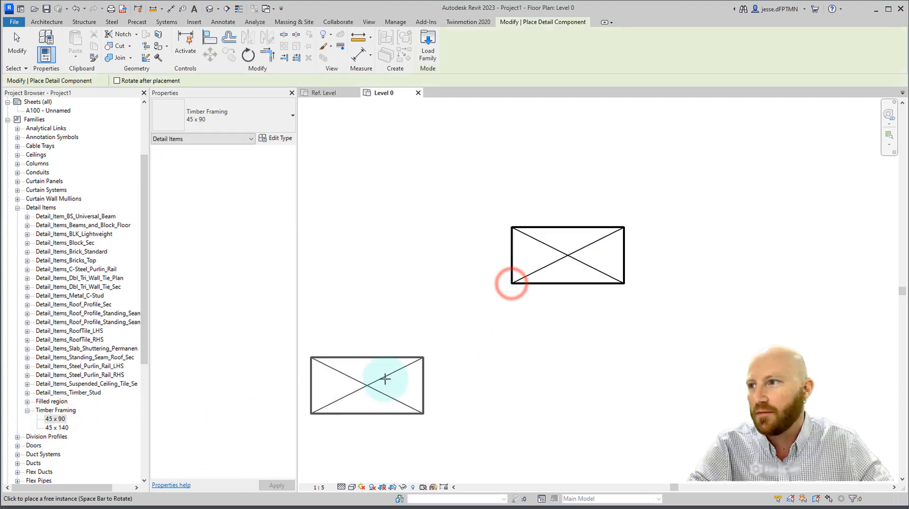
pyautogui.press('Escape')
pyautogui.moveTo(57, 427); pyautogui.dragTo(498, 369)
pyautogui.click(498, 369)
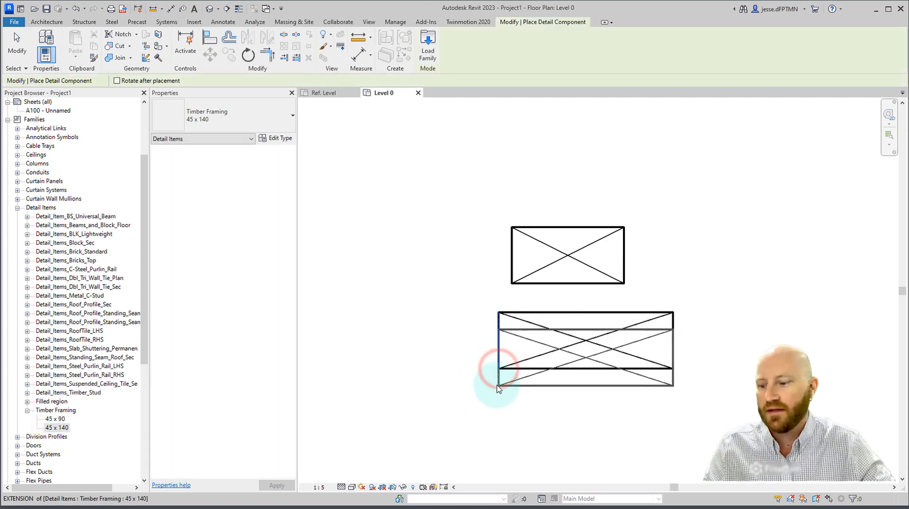
pyautogui.press('Escape')
# Examine the type parameters of the lower 45 x 140 Timber Framing instance, including its Height and Width
pyautogui.click(587, 341)
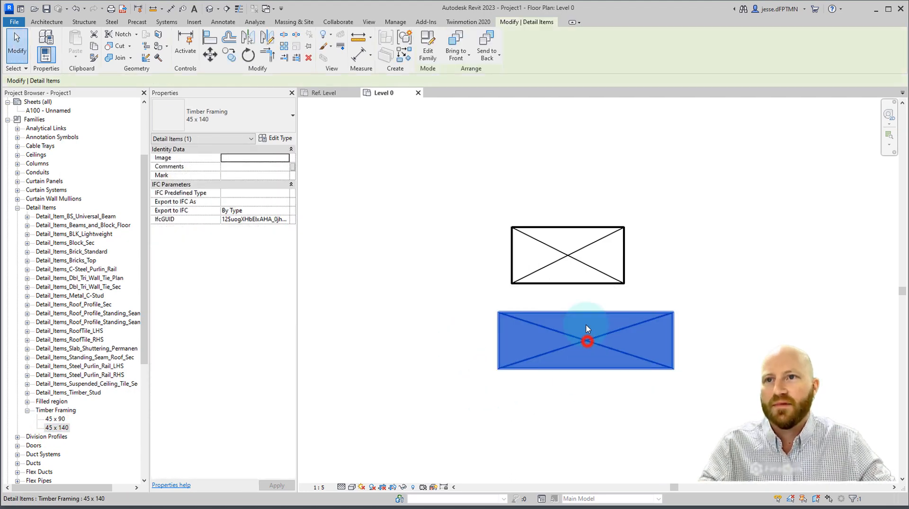
pyautogui.click(583, 280)
pyautogui.click(620, 331)
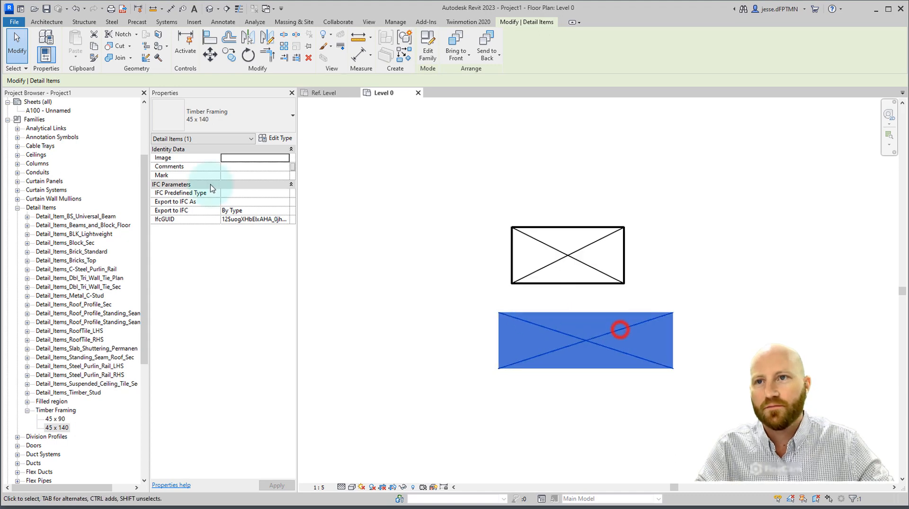
pyautogui.click(277, 138)
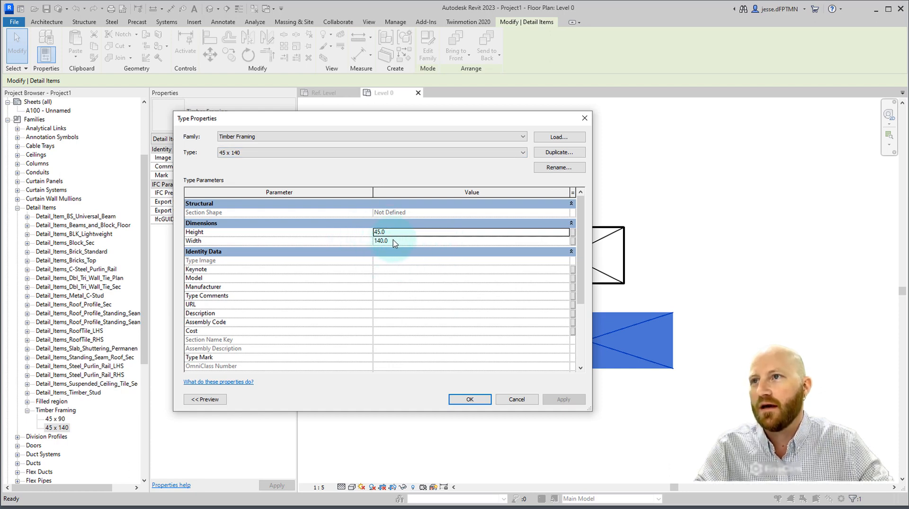
pyautogui.scroll(-3, 393, 234)
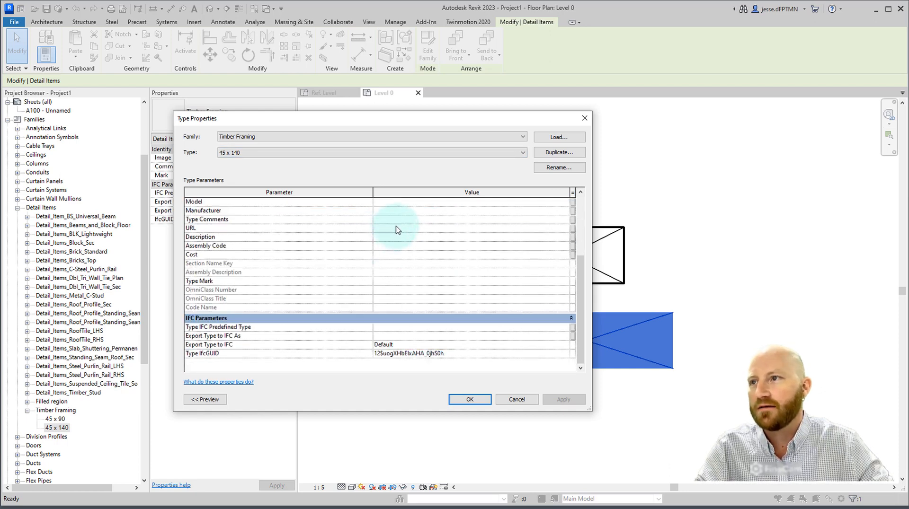
pyautogui.scroll(3, 396, 230)
# Switch the lower Timber Framing instance to the 45 x 90 type and deselect it
pyautogui.click(294, 152)
pyautogui.click(220, 160)
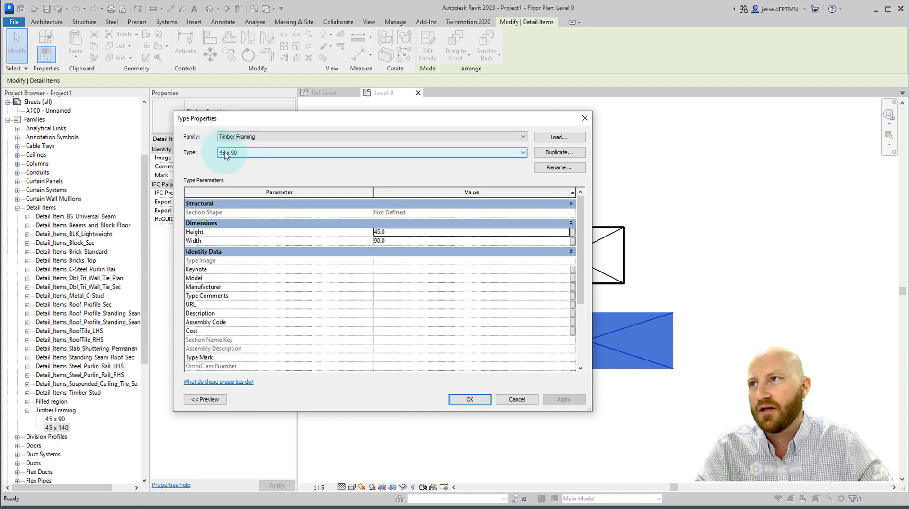
pyautogui.click(477, 400)
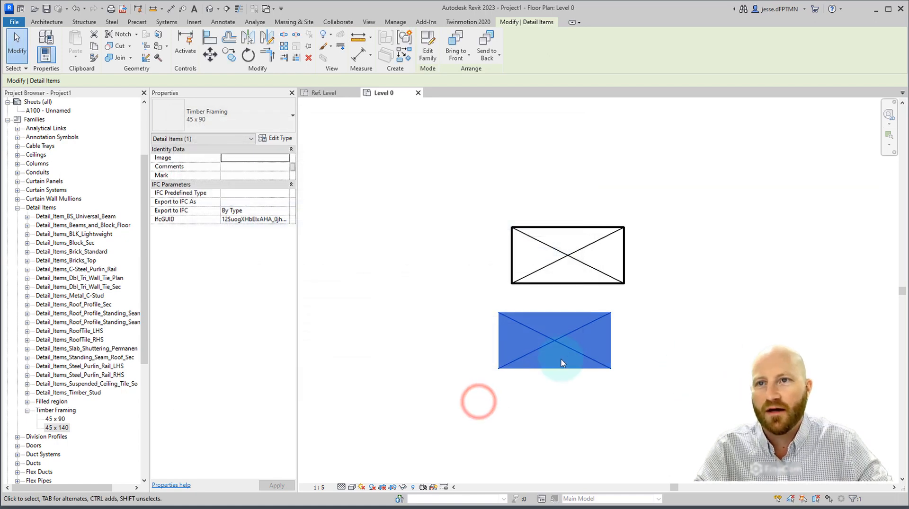
pyautogui.click(676, 334)
pyautogui.click(579, 332)
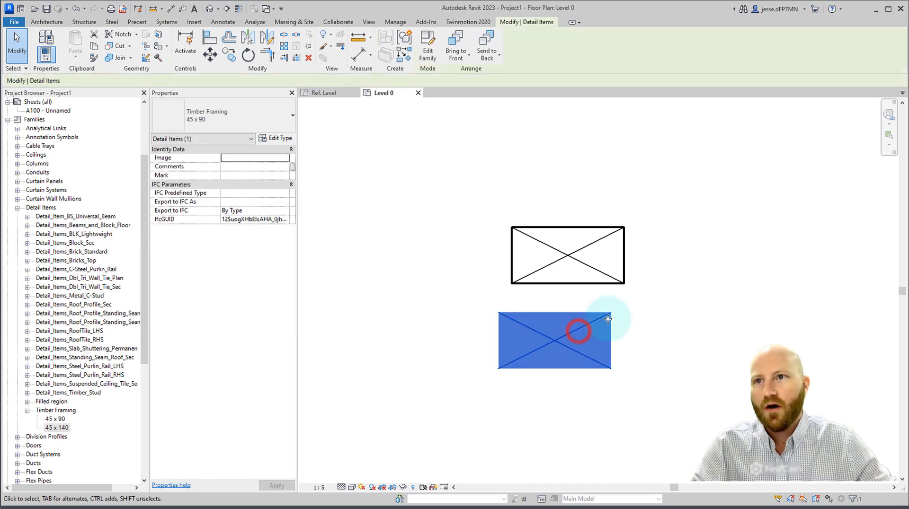
pyautogui.click(739, 354)
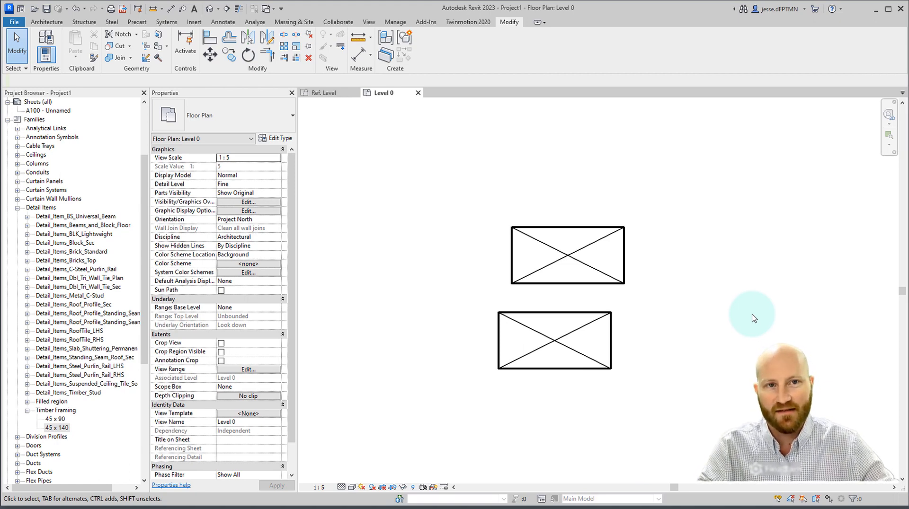
# Try to browse keynotes for the upper instance's 45 x 90 type and cancel its type properties
pyautogui.click(559, 258)
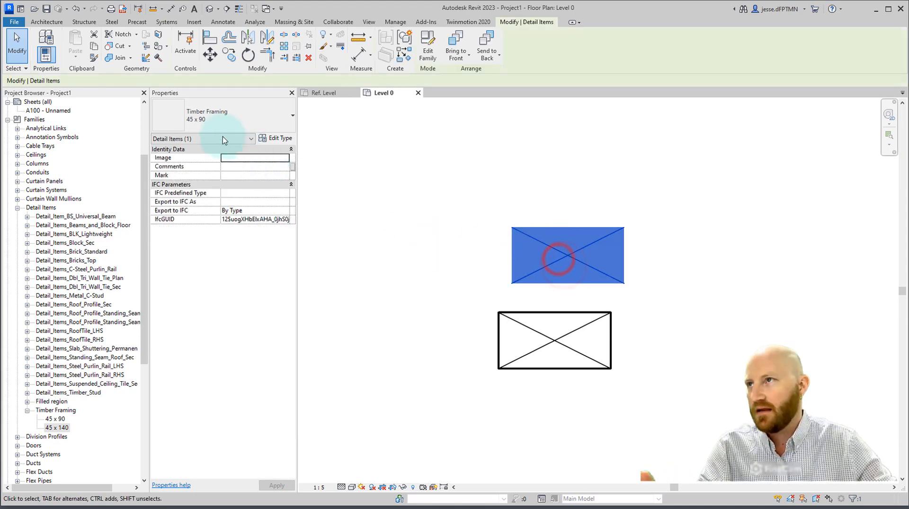
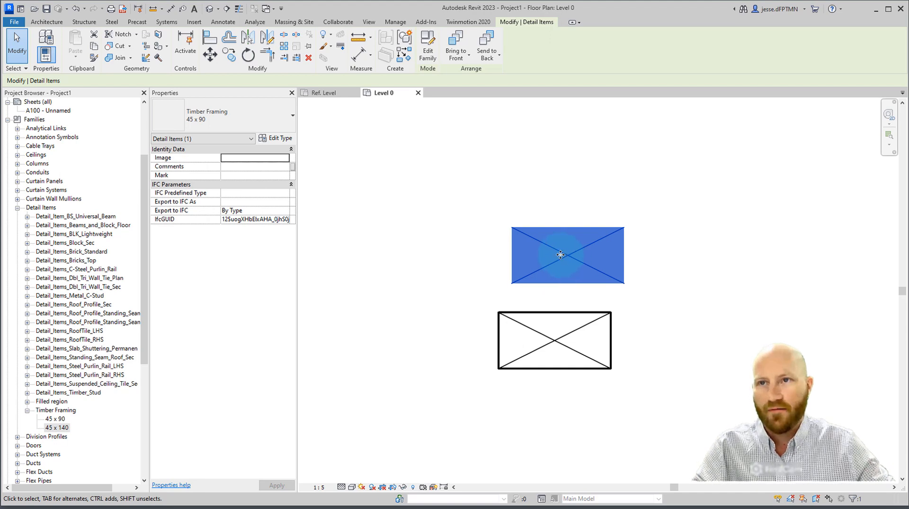
pyautogui.click(278, 141)
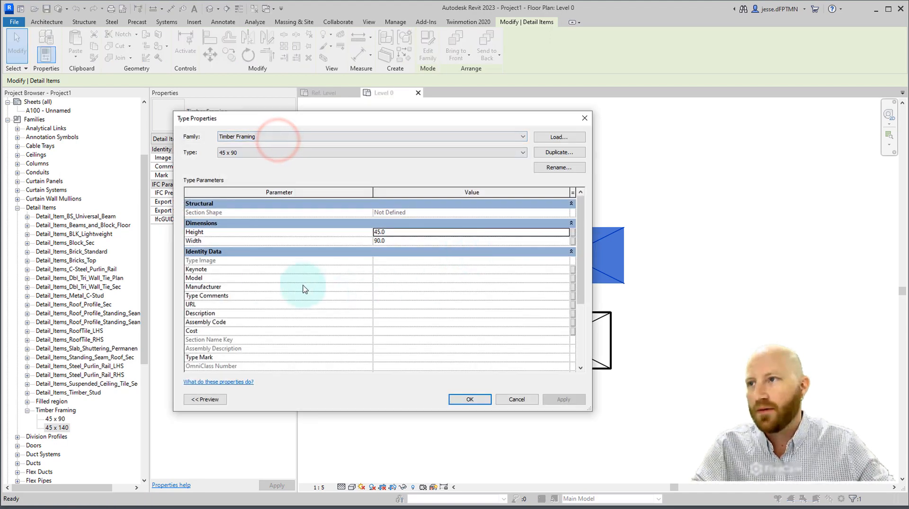
pyautogui.click(379, 269)
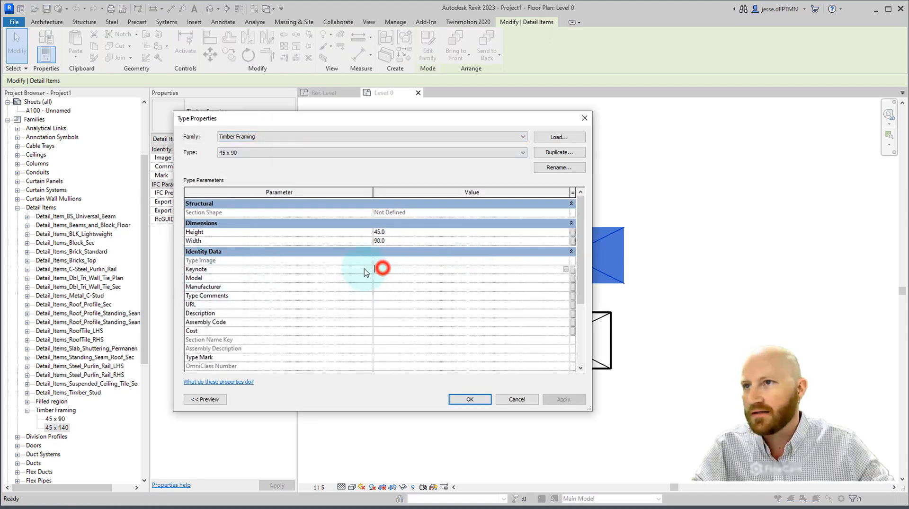
pyautogui.click(566, 269)
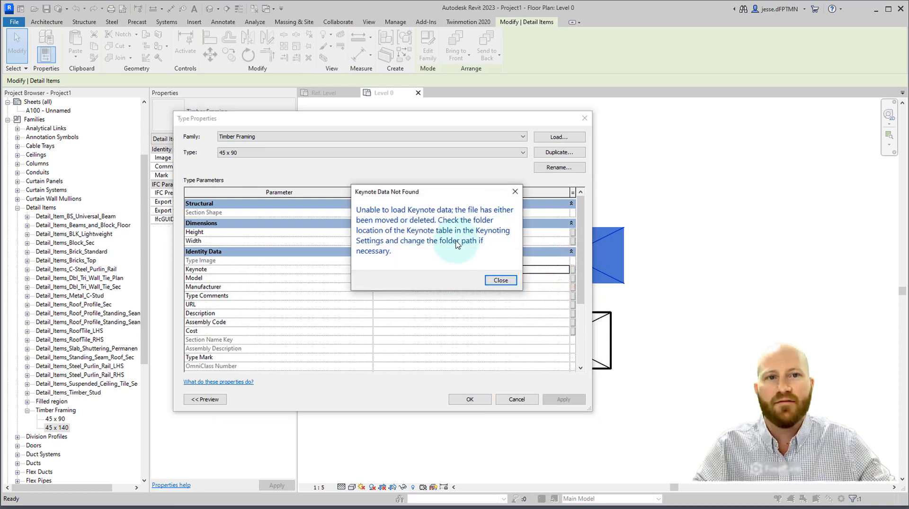
pyautogui.click(500, 280)
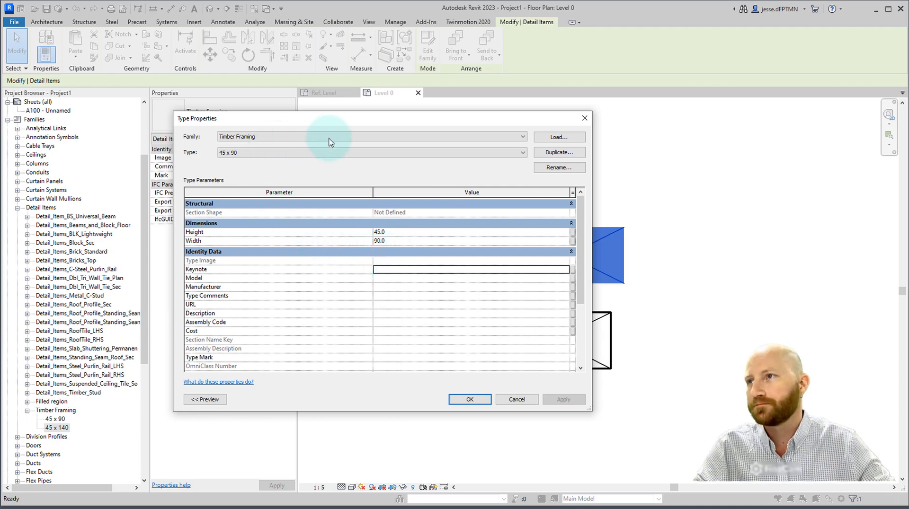
pyautogui.click(516, 399)
pyautogui.click(700, 323)
# Return to the Timber Framing family's Ref. Level view and add a family type named "45 x 90 Nogging"
pyautogui.click(320, 93)
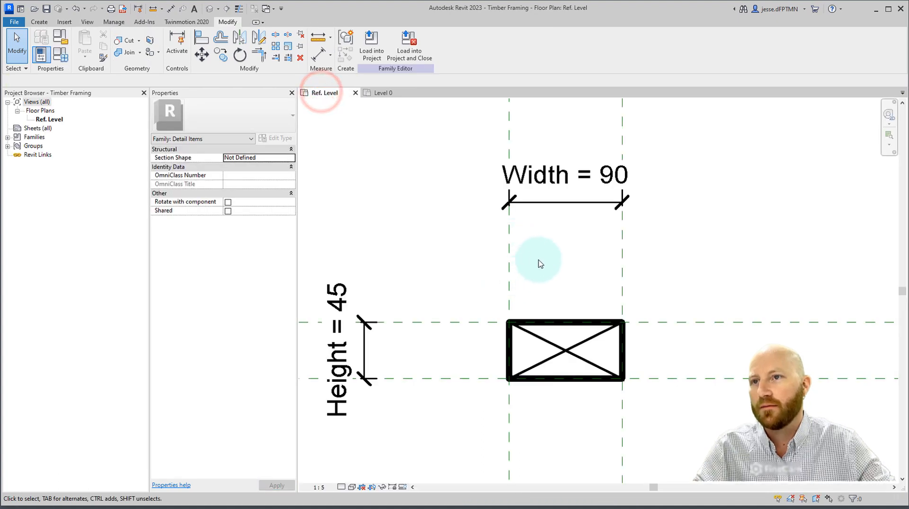
pyautogui.click(58, 55)
pyautogui.click(241, 144)
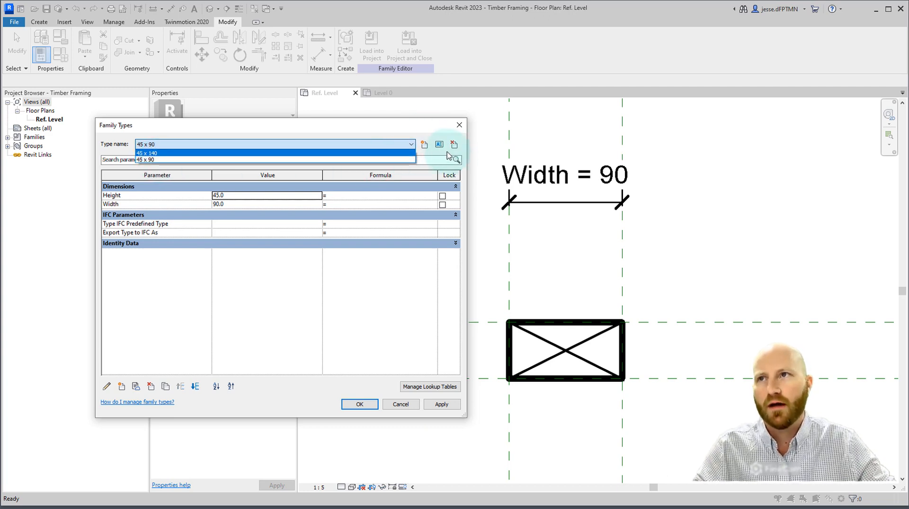
pyautogui.click(424, 145)
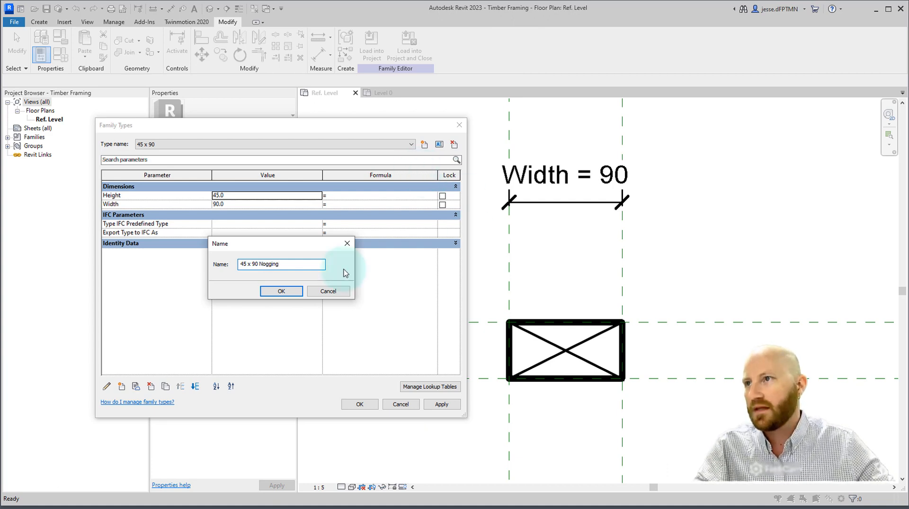
pyautogui.click(281, 291)
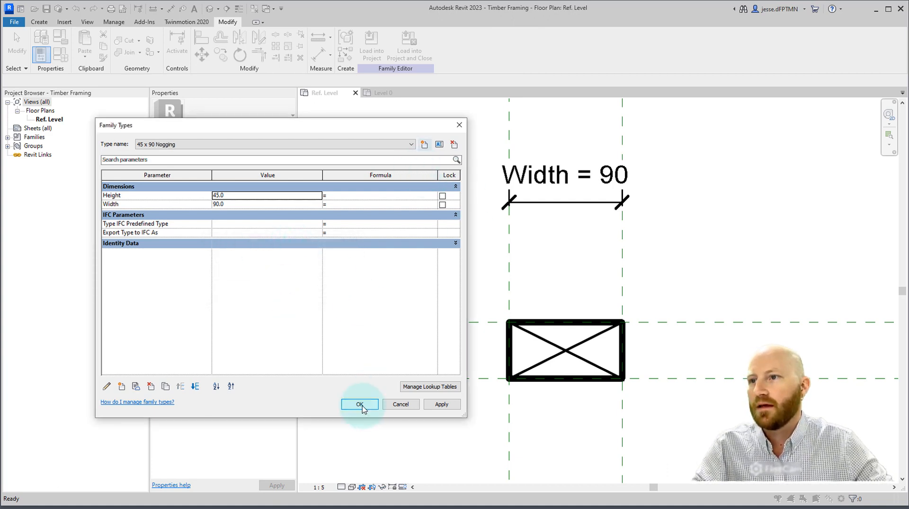
pyautogui.click(204, 147)
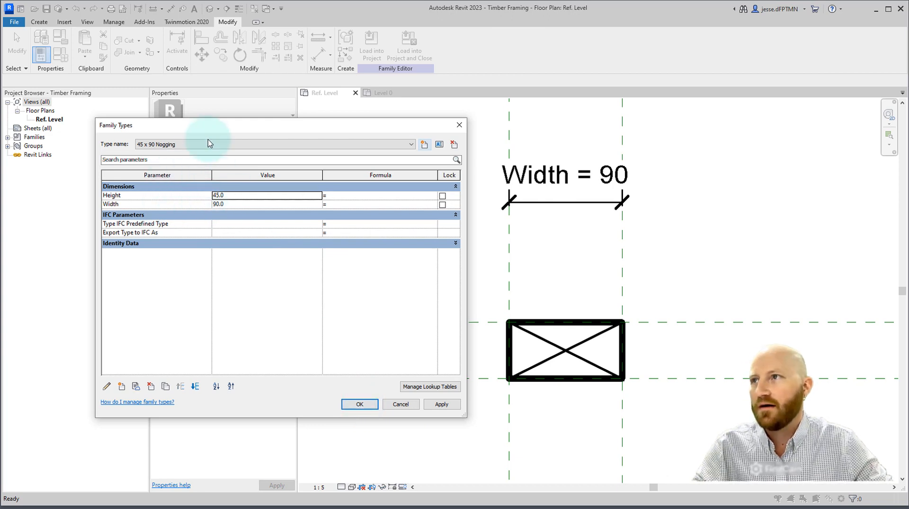
pyautogui.click(231, 208)
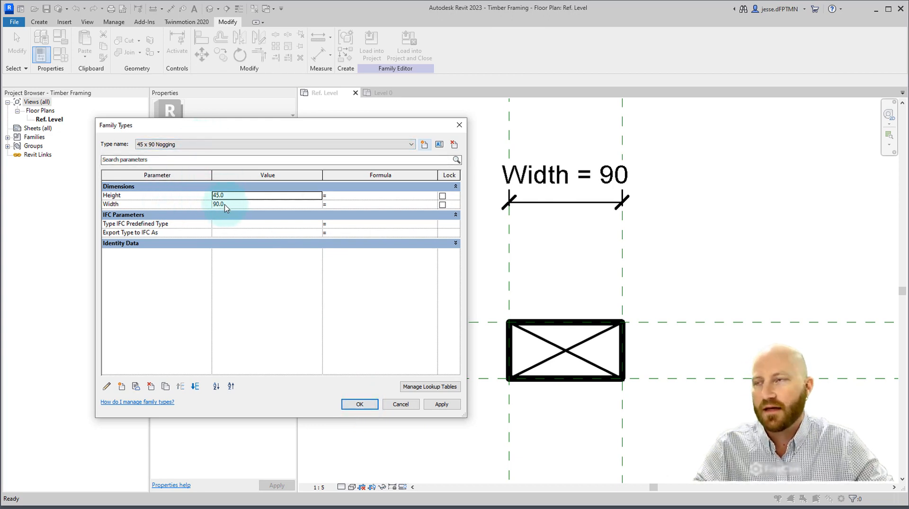
pyautogui.click(179, 144)
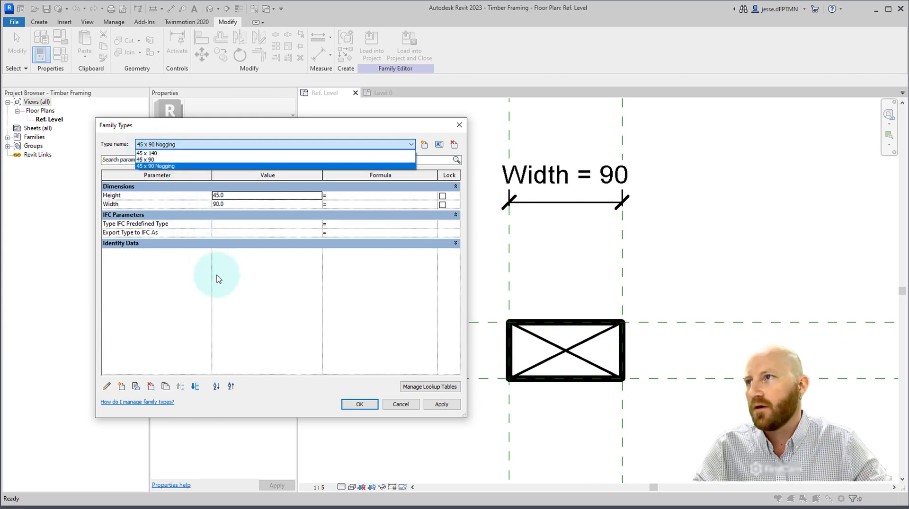
pyautogui.click(237, 300)
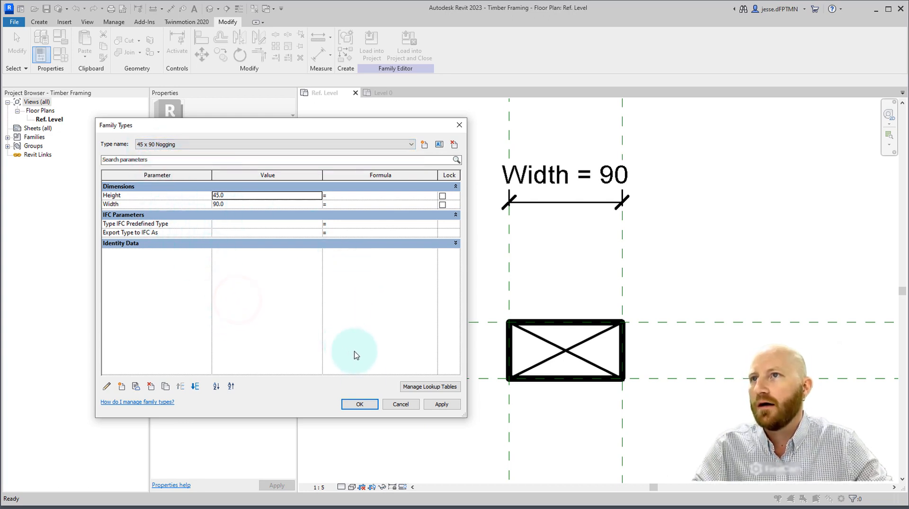
pyautogui.click(365, 403)
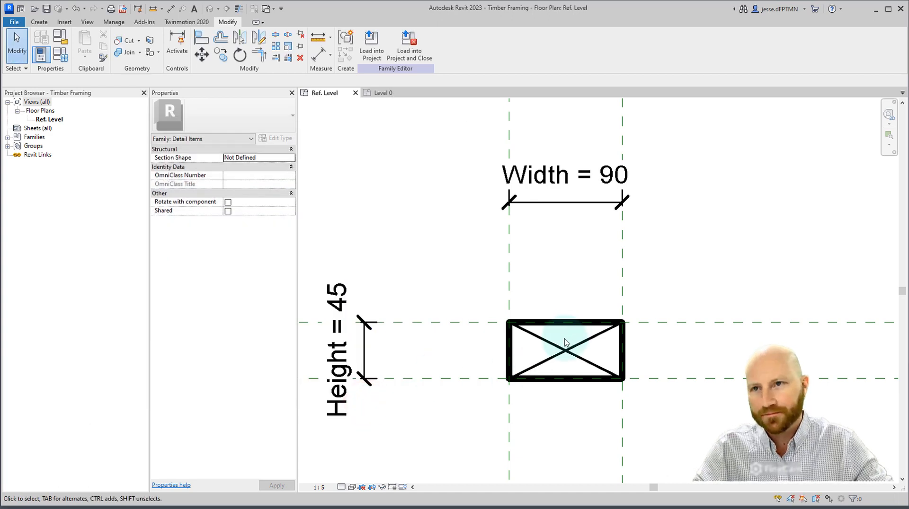
# Turn off the Visible property of the diagonal line running from the rectangle's upper left to lower right corner
pyautogui.click(549, 345)
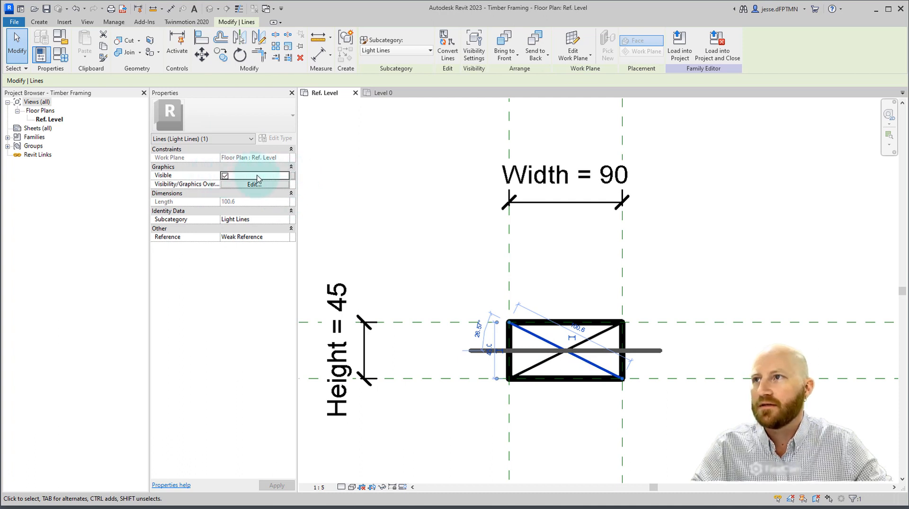
pyautogui.click(225, 175)
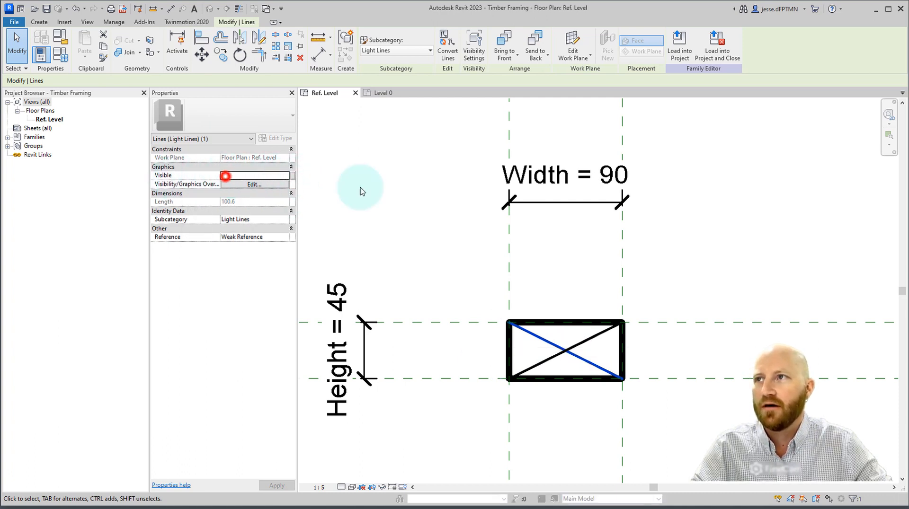
pyautogui.click(407, 208)
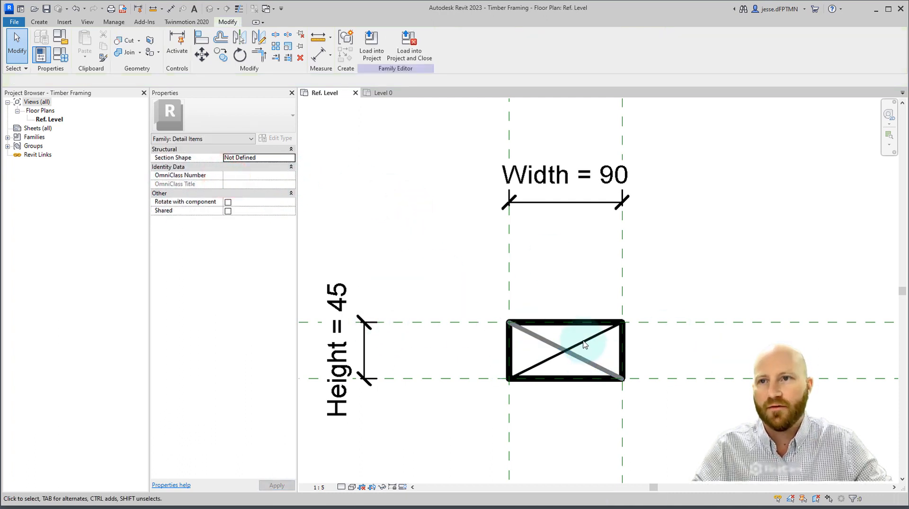
pyautogui.click(568, 327)
pyautogui.click(519, 328)
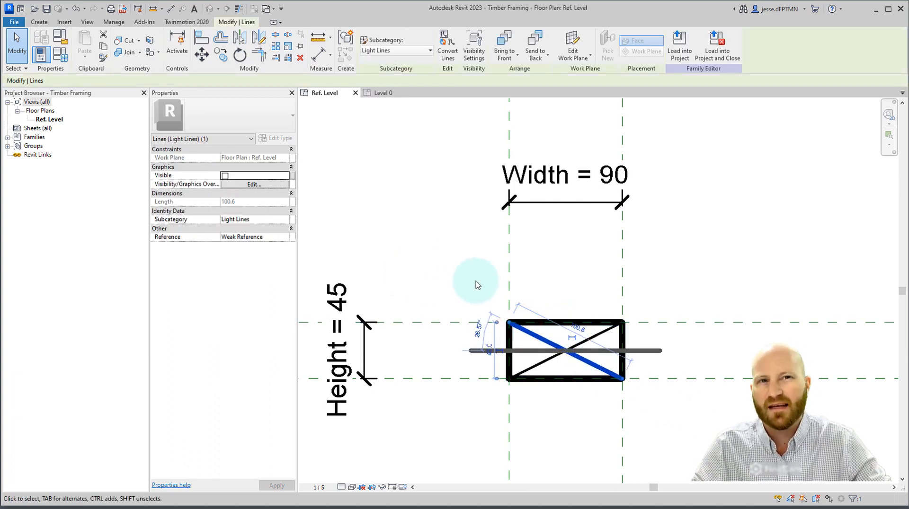
pyautogui.click(440, 268)
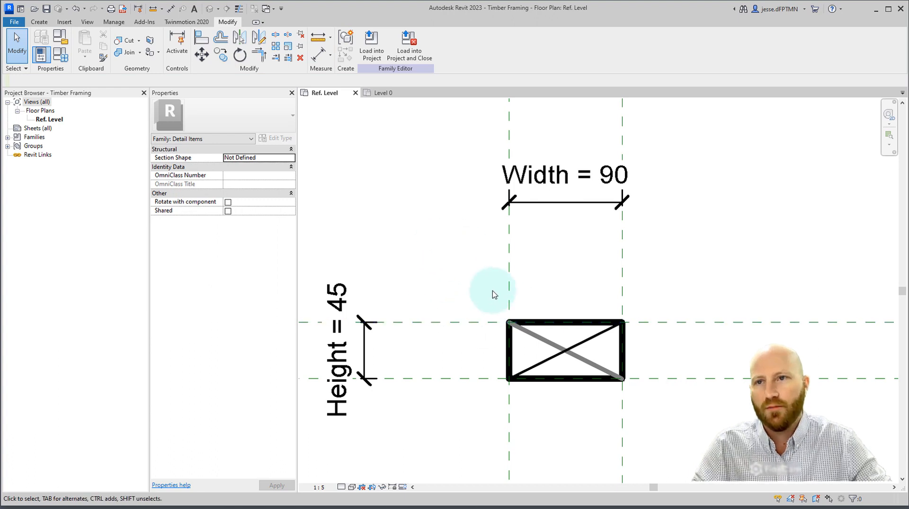
# Associate the upper-left to lower-right diagonal's Visible property with a new type parameter named "Nogging Vis", grouped under Visibility
pyautogui.click(529, 338)
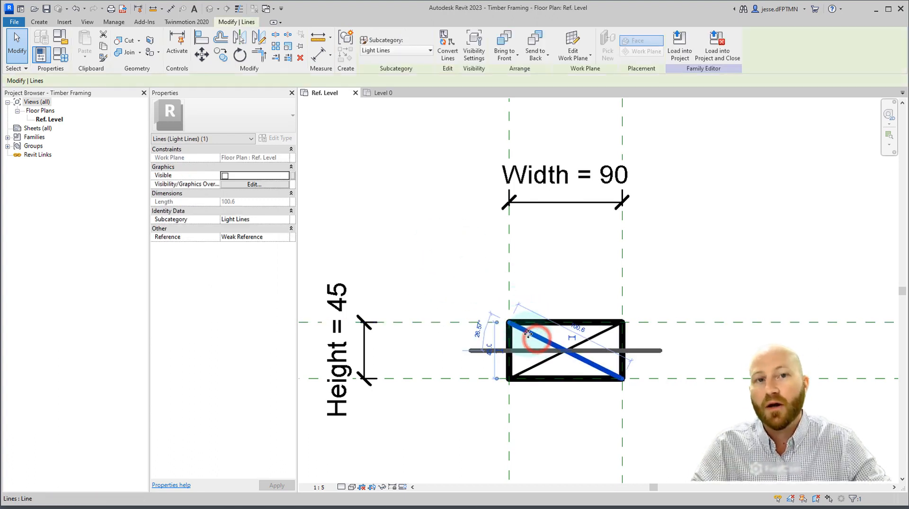
pyautogui.click(294, 181)
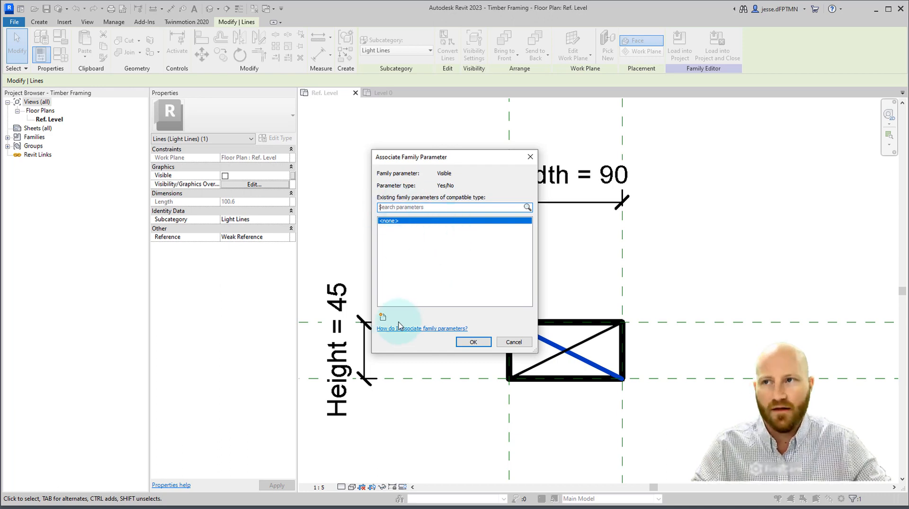
pyautogui.click(383, 318)
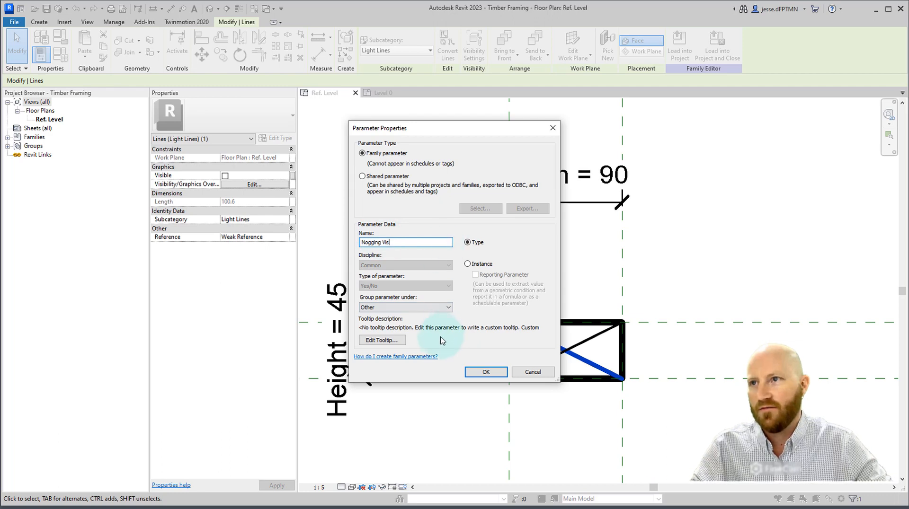
pyautogui.click(384, 308)
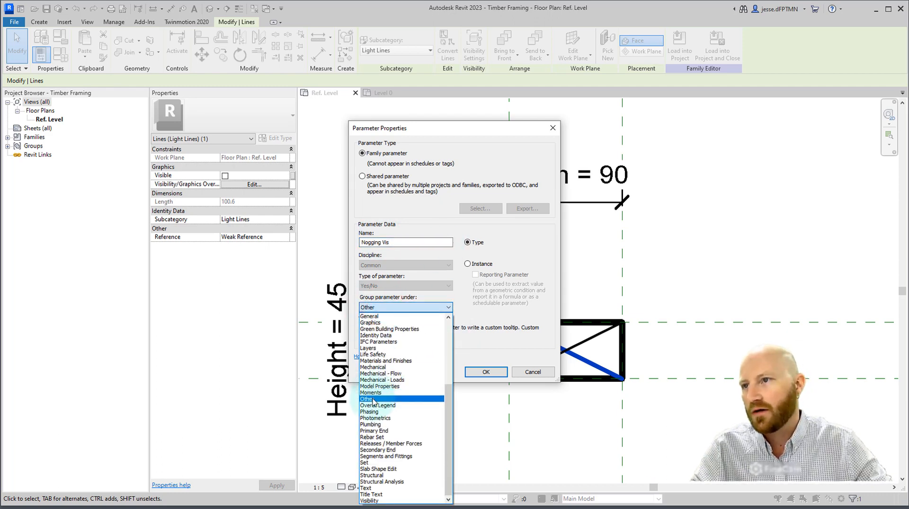
pyautogui.click(506, 339)
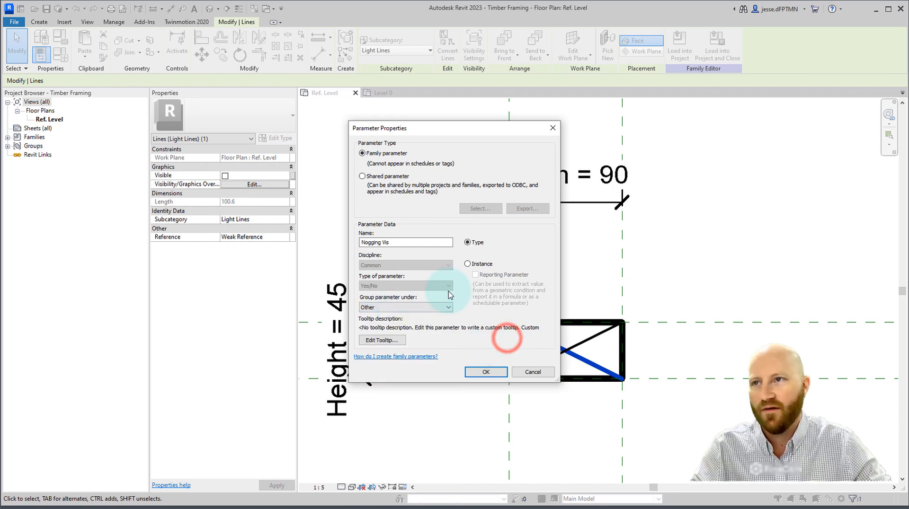
pyautogui.click(416, 307)
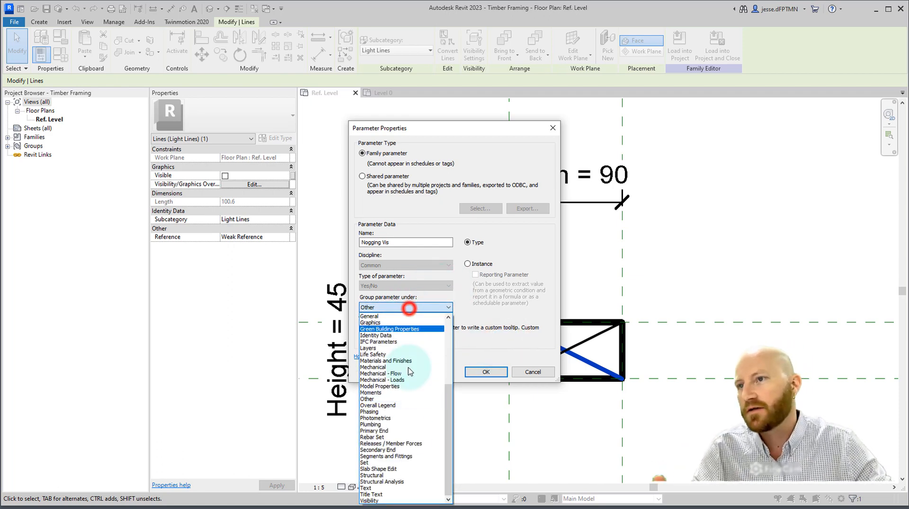
pyautogui.click(372, 499)
pyautogui.click(477, 373)
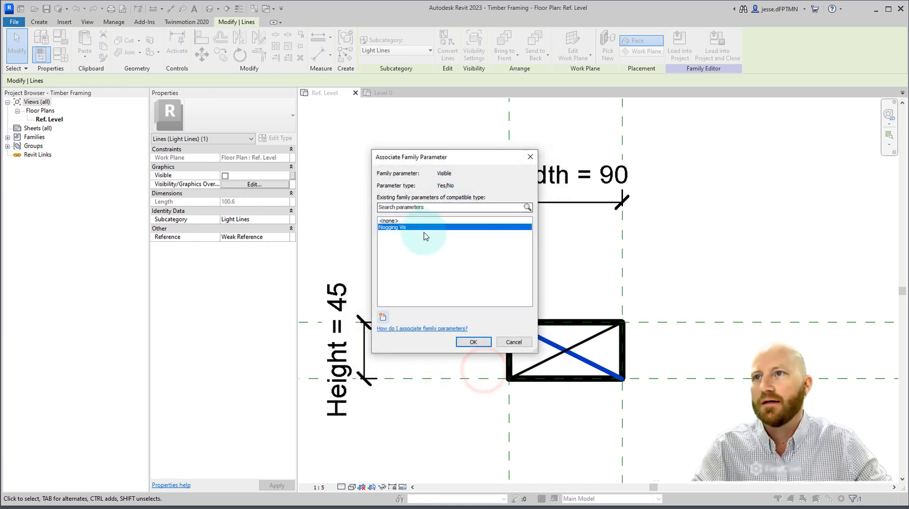
pyautogui.click(476, 341)
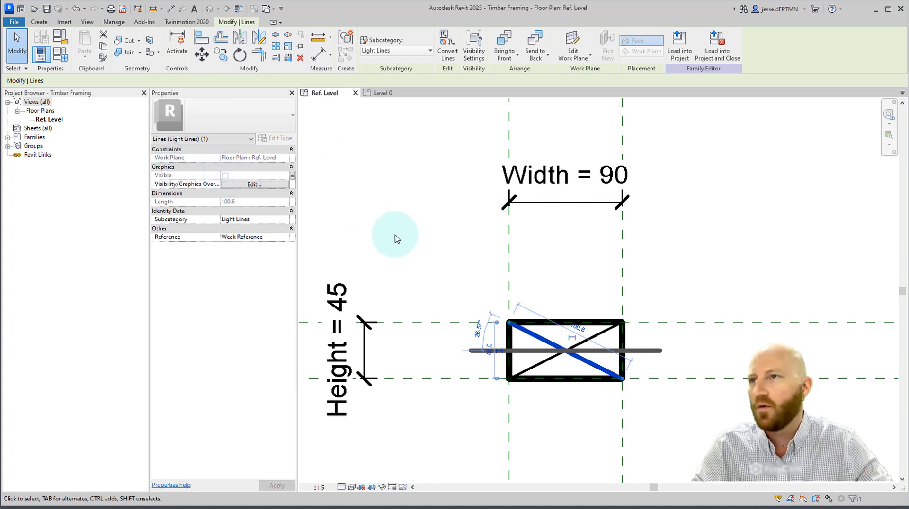
pyautogui.click(412, 253)
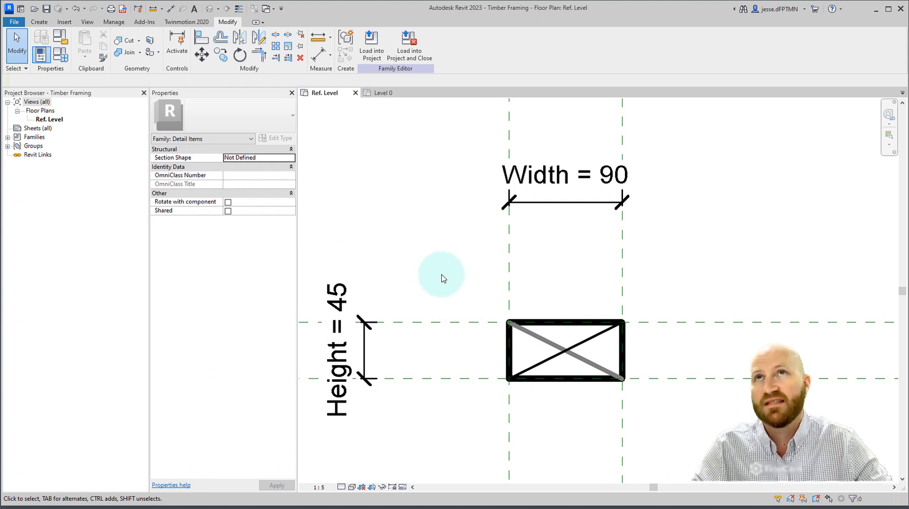
# Enable Nogging Vis for the 45 x 90 and 45 x 140 family types, leaving 45 x 90 Nogging as the current type
pyautogui.click(62, 58)
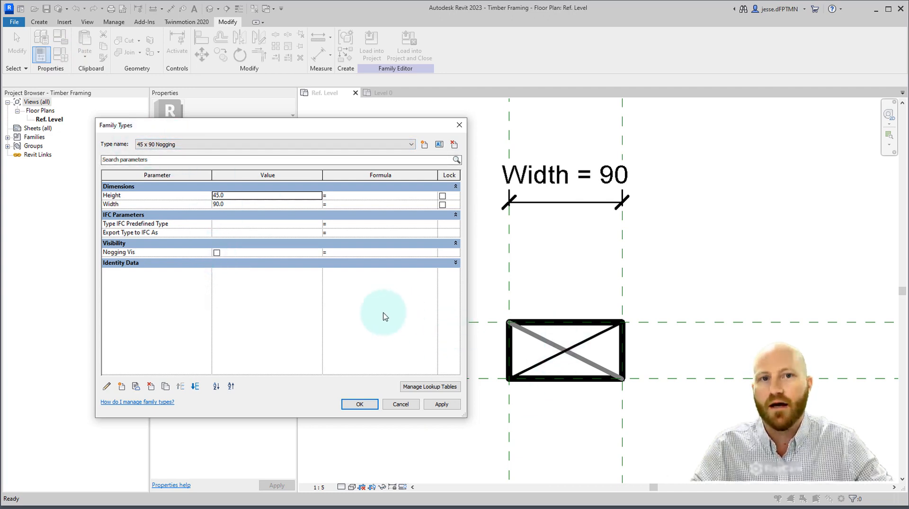
pyautogui.click(217, 144)
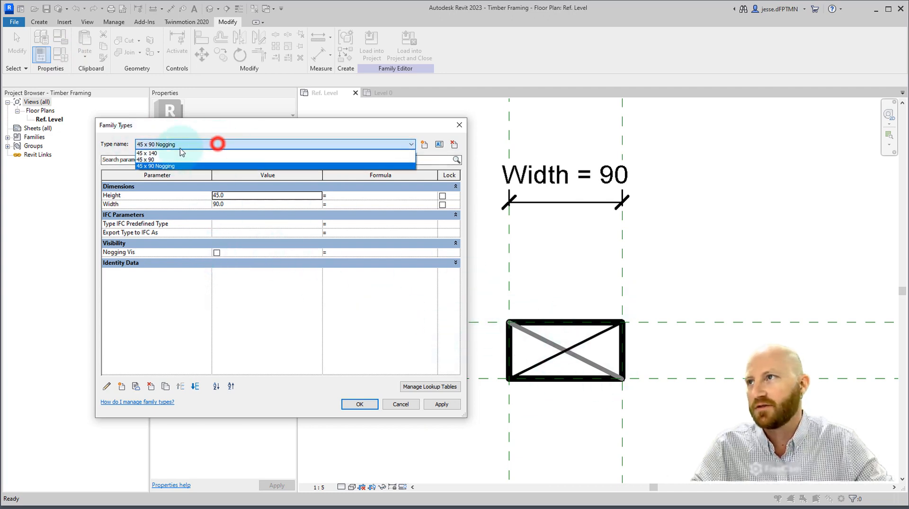
pyautogui.click(156, 158)
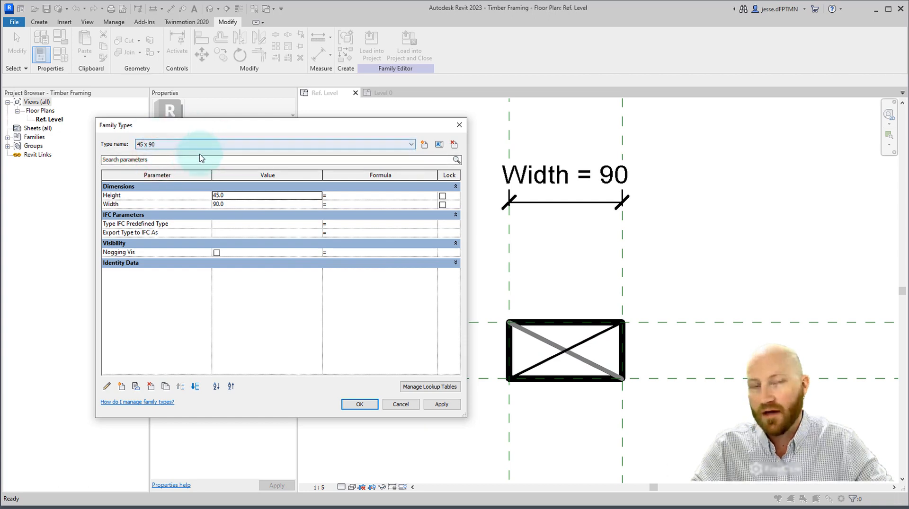
pyautogui.click(217, 253)
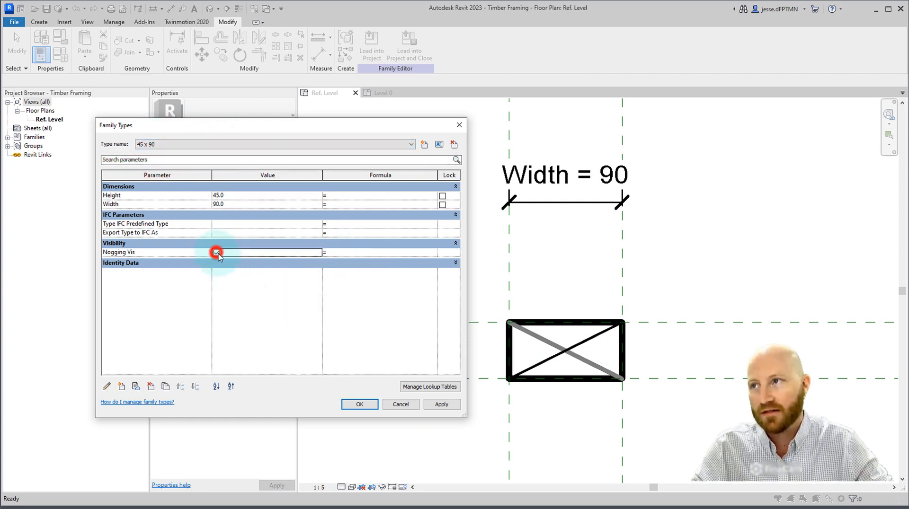
pyautogui.click(210, 142)
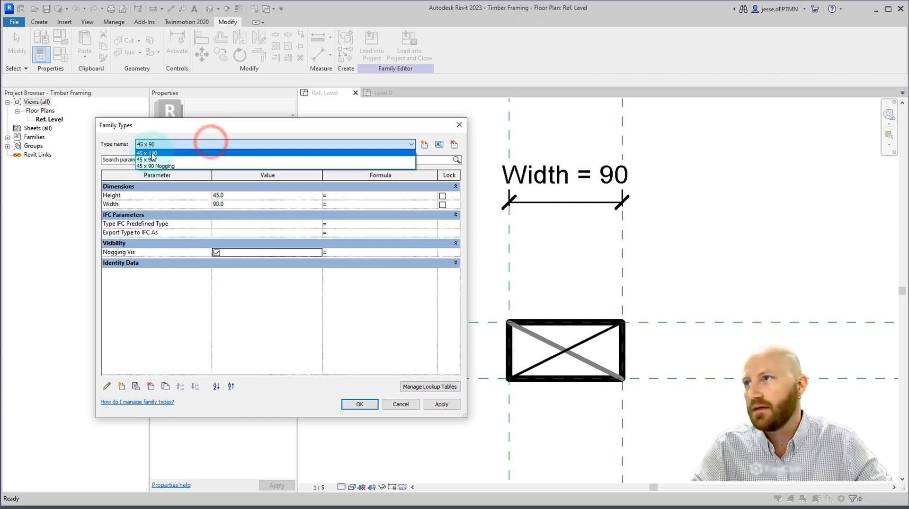
pyautogui.click(154, 153)
pyautogui.click(217, 253)
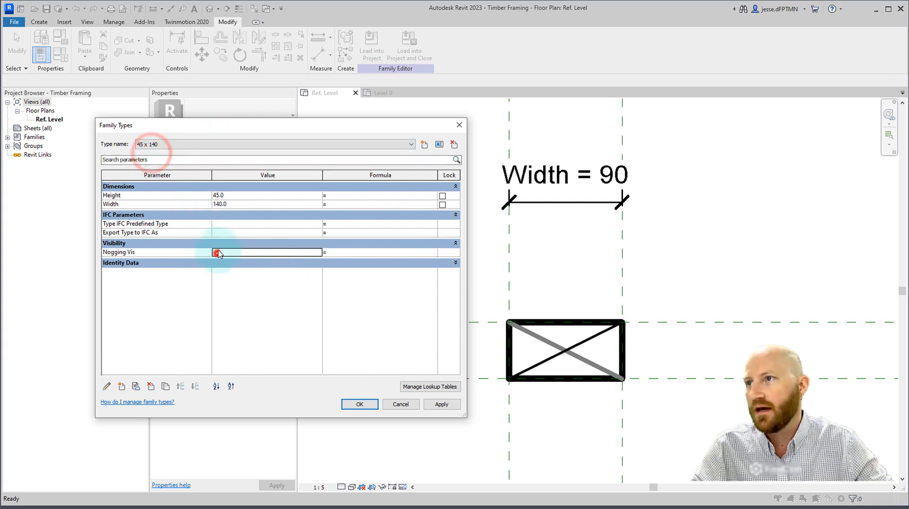
pyautogui.click(225, 144)
pyautogui.click(175, 163)
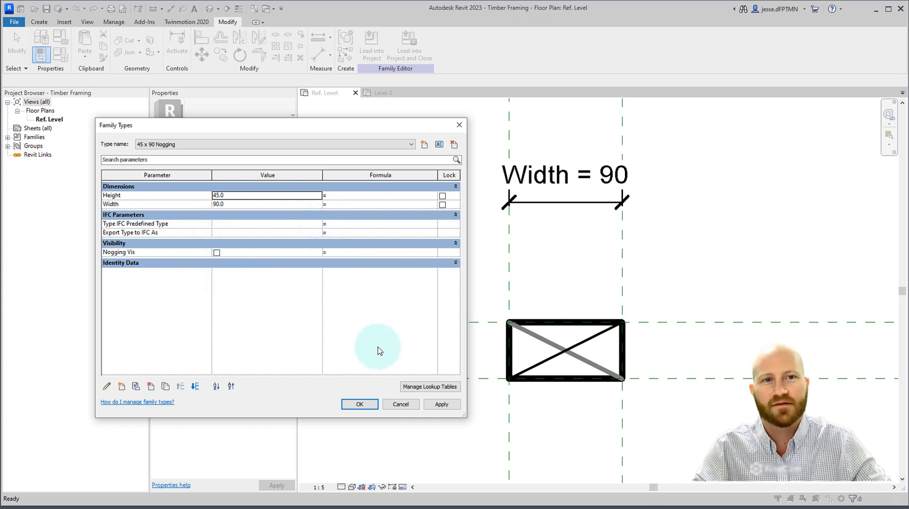
pyautogui.click(359, 405)
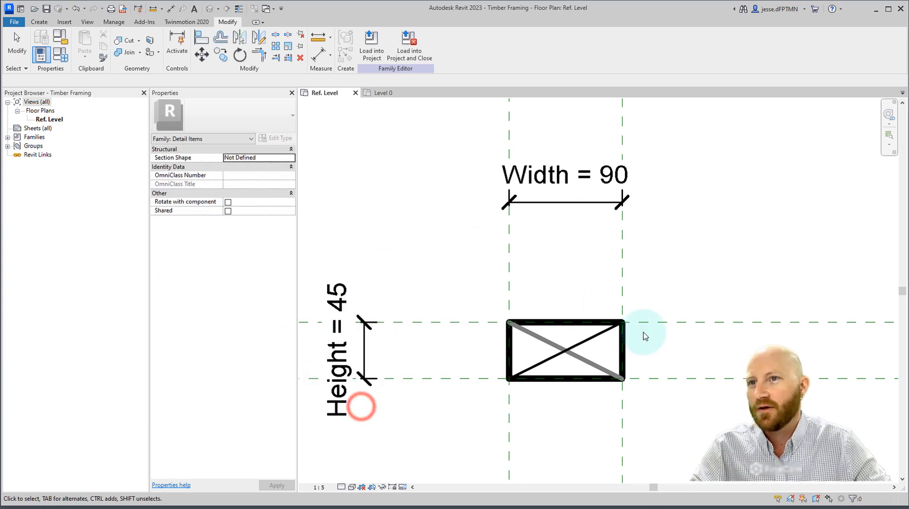
# Make 45 x 90 the current family type and apply it to the Ref. Level view
pyautogui.click(476, 278)
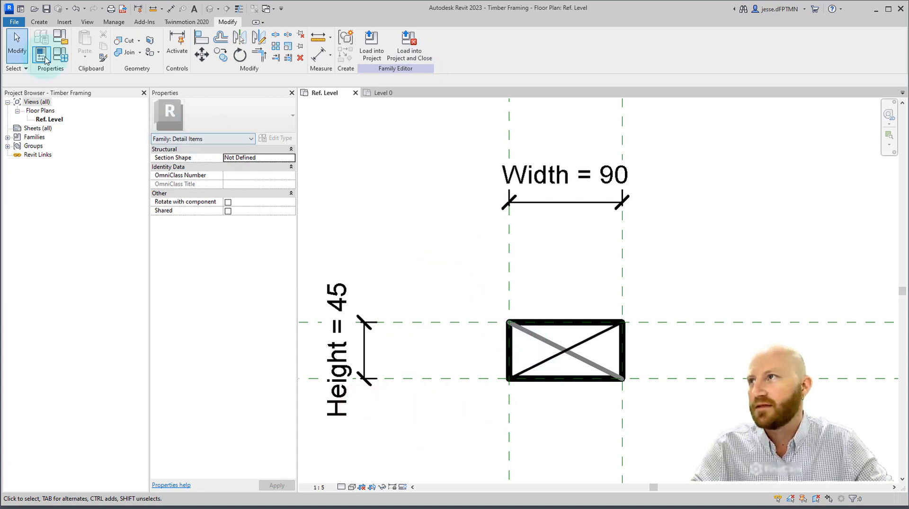
pyautogui.click(60, 58)
pyautogui.click(192, 145)
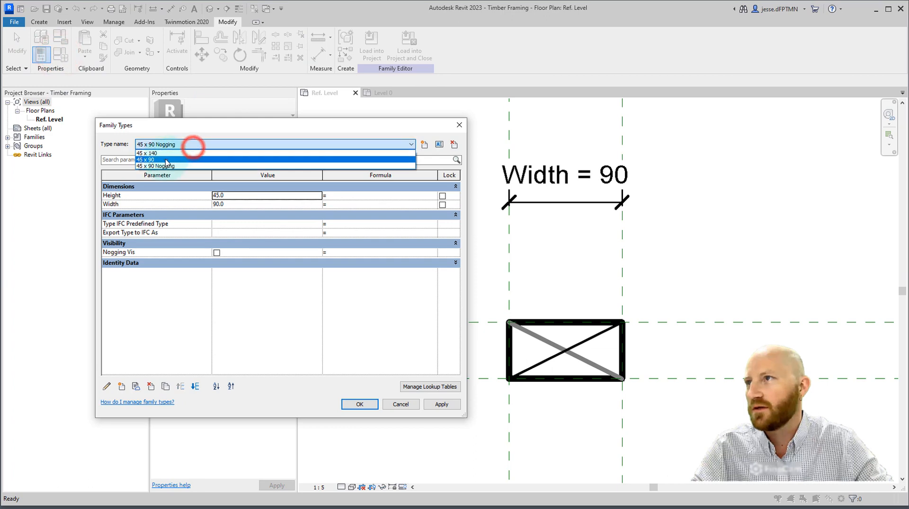
pyautogui.click(165, 159)
pyautogui.click(359, 404)
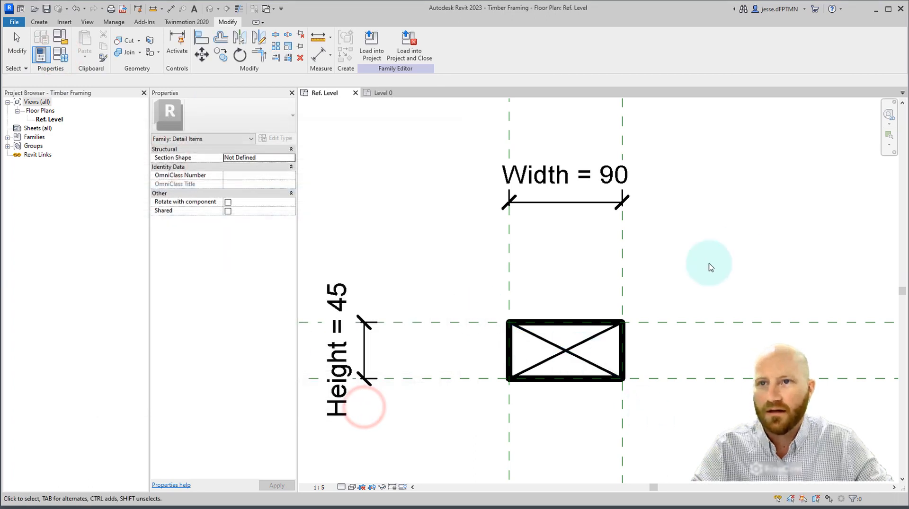
pyautogui.click(739, 245)
# Load the Timber Framing family into the project, overwriting the existing version, and expand its types in the browser
pyautogui.click(368, 46)
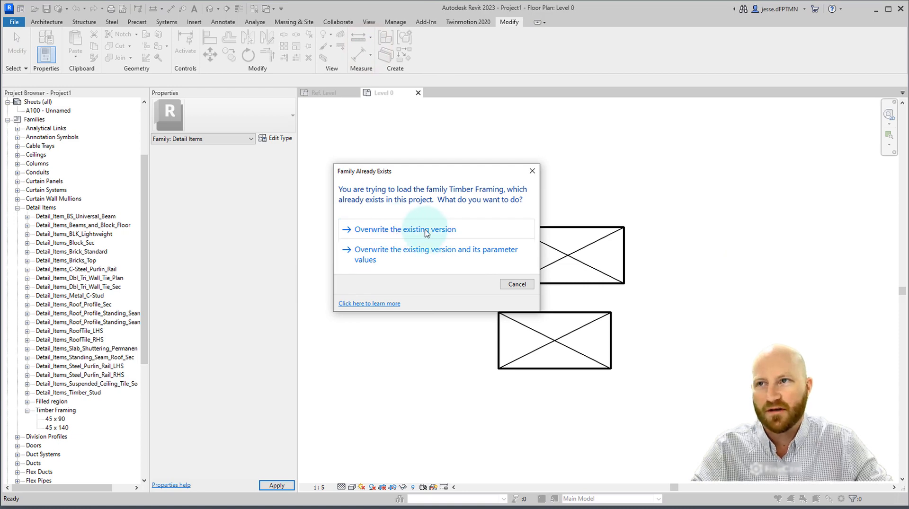
pyautogui.click(426, 231)
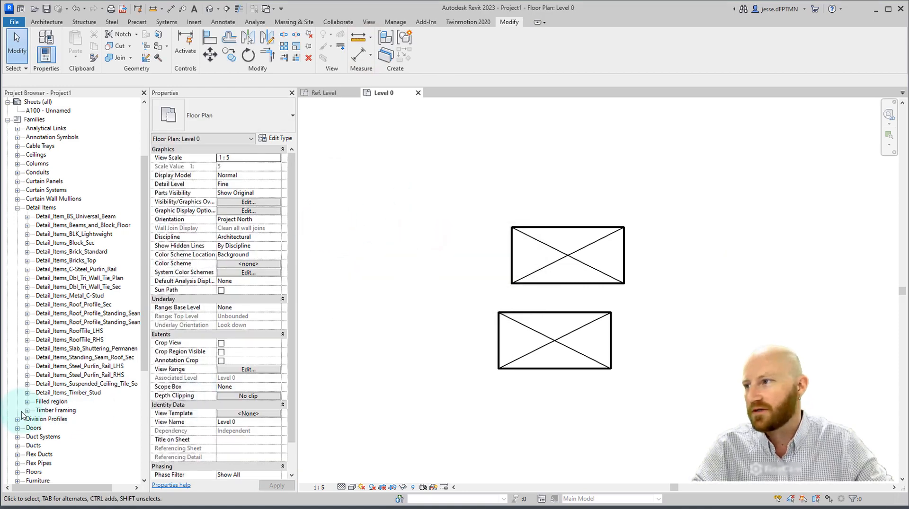
pyautogui.click(27, 411)
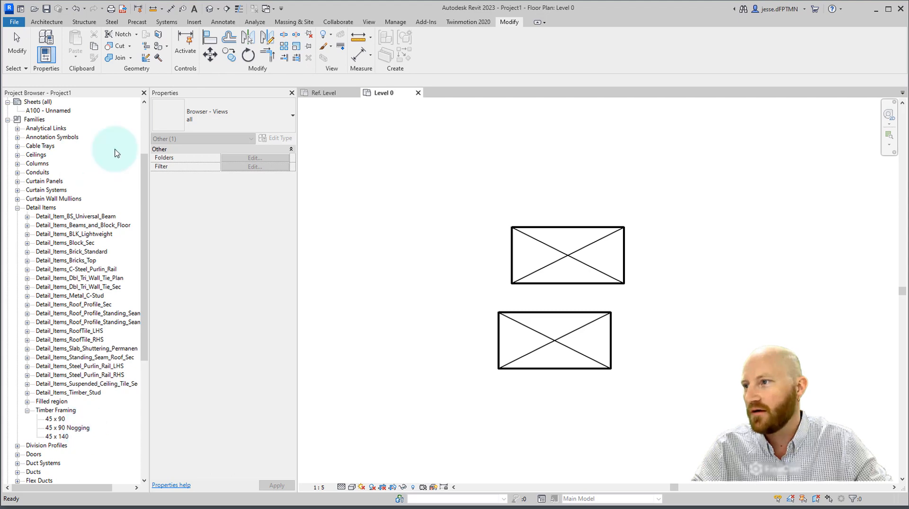
pyautogui.click(437, 148)
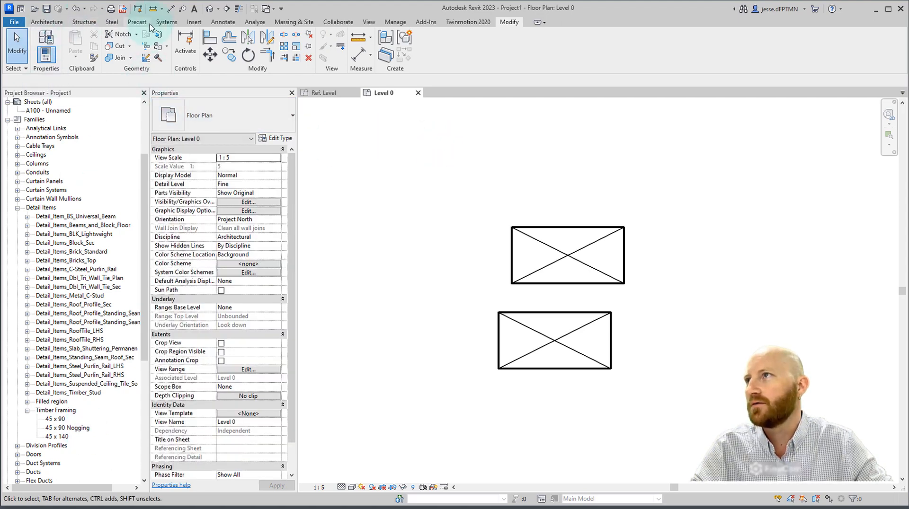
# Place a Timber Framing 45 x 90 Nogging detail component to the right of the upper timber instance
pyautogui.click(229, 22)
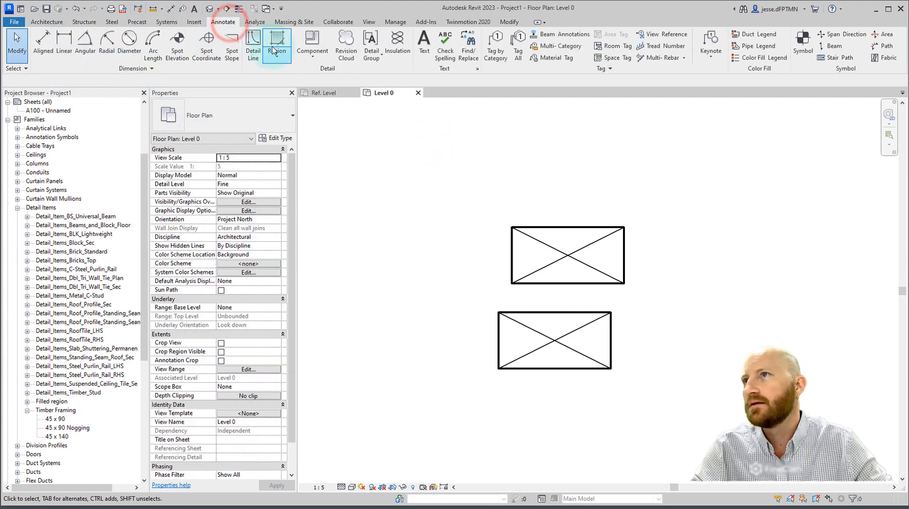
pyautogui.click(312, 40)
pyautogui.click(212, 115)
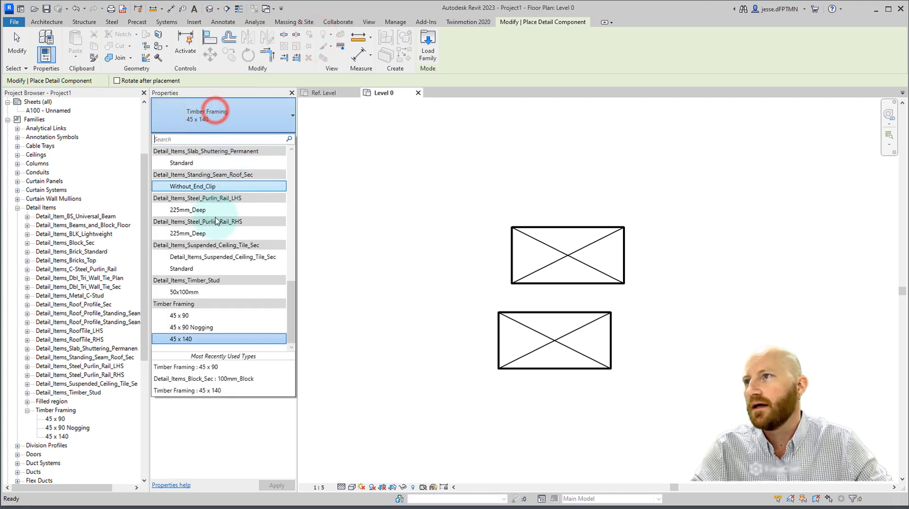
pyautogui.click(201, 327)
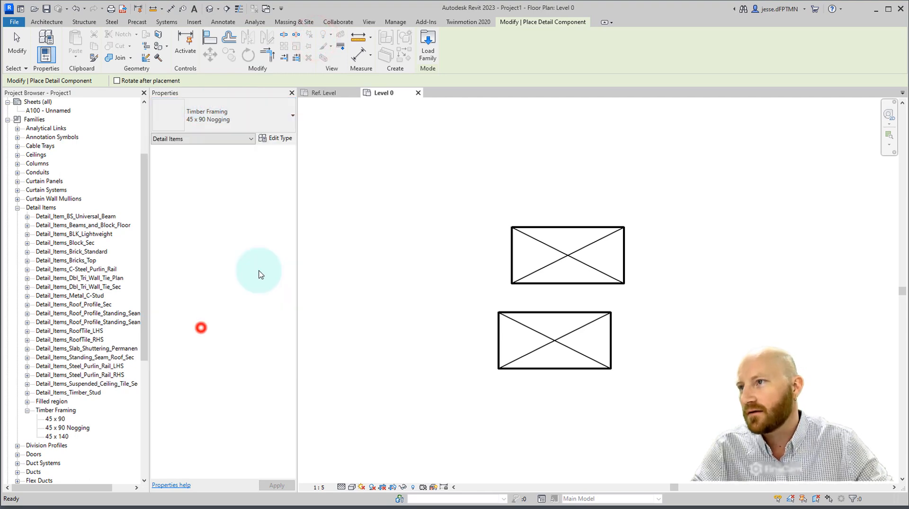
pyautogui.click(644, 283)
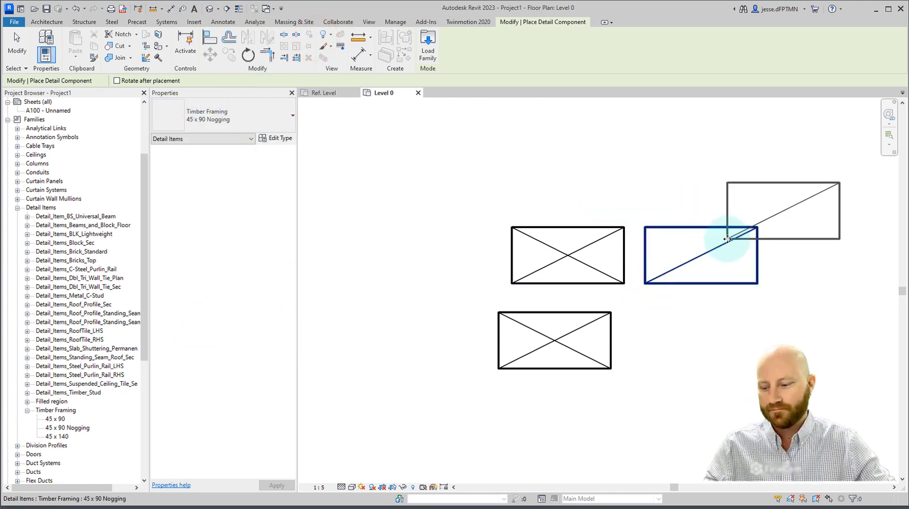
pyautogui.press('Escape')
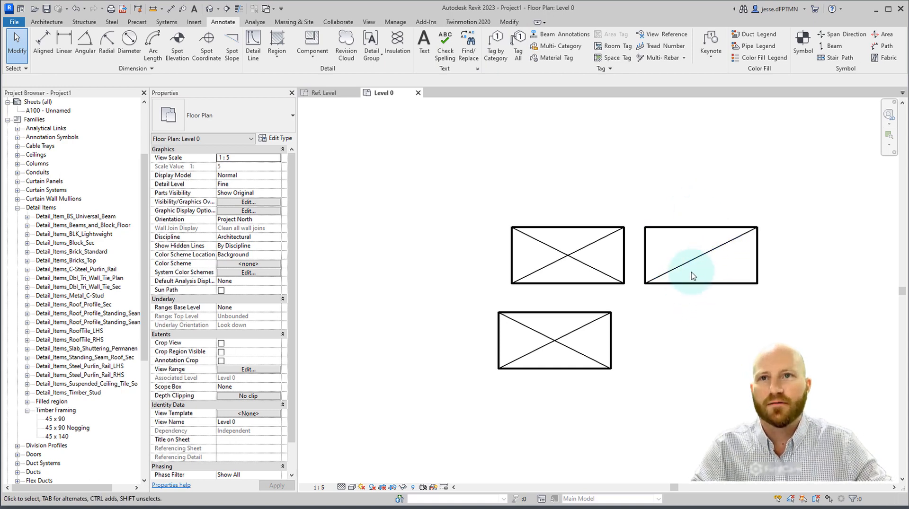
pyautogui.click(695, 258)
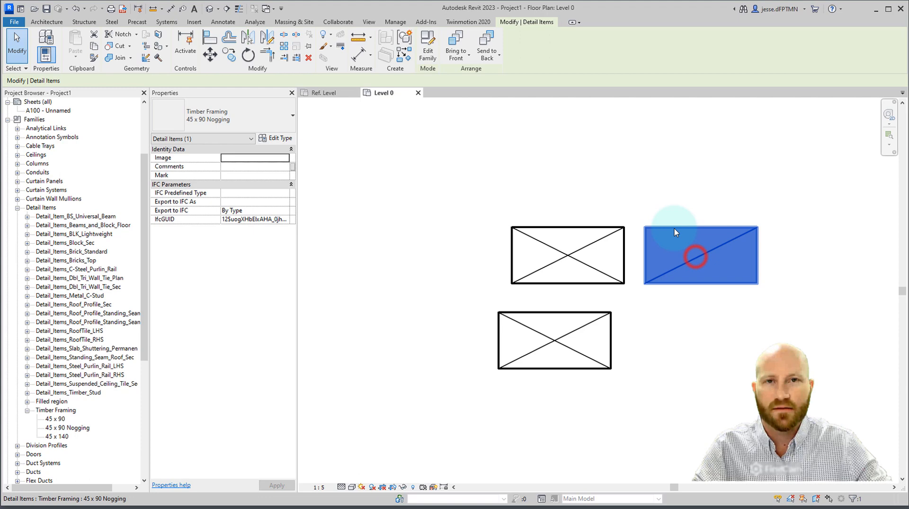
pyautogui.click(404, 55)
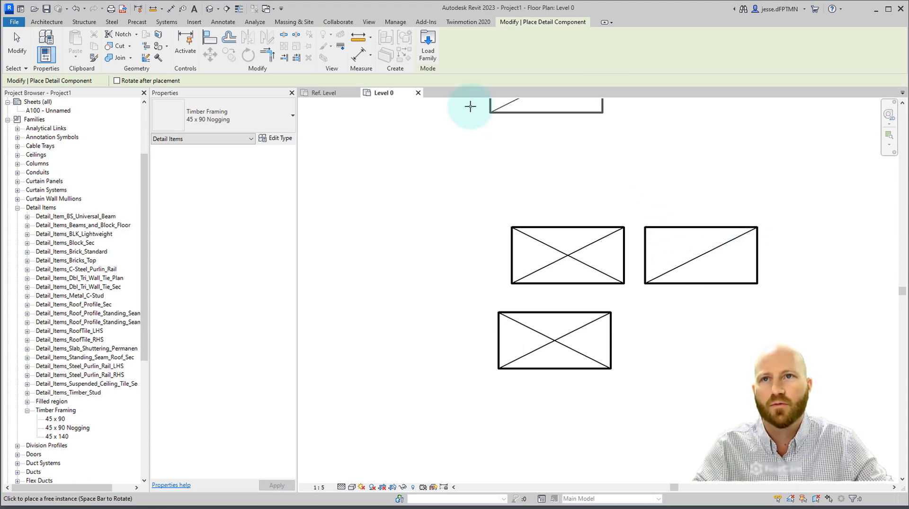
pyautogui.press('Escape')
pyautogui.press('Escape')
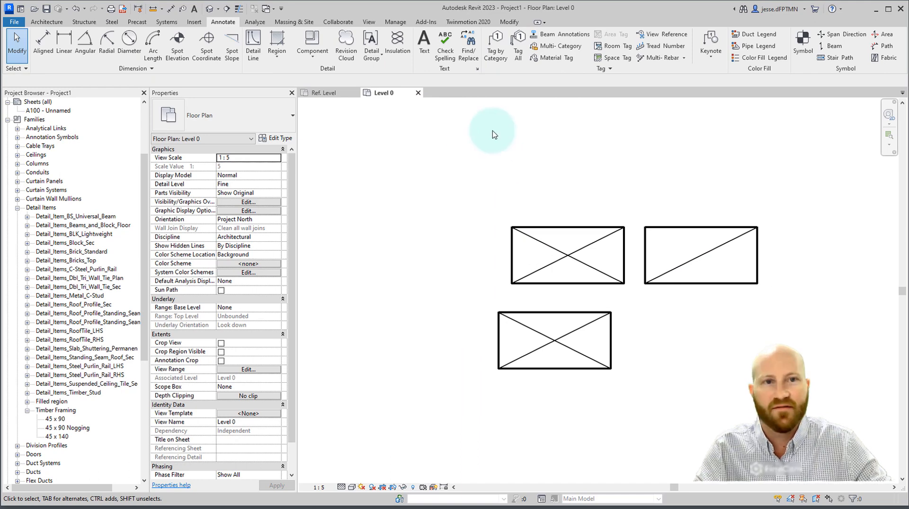
# In the Timber Framing family's Ref. Level view, draw a vertical and a horizontal reference plane through the middle of the timber section
pyautogui.click(324, 93)
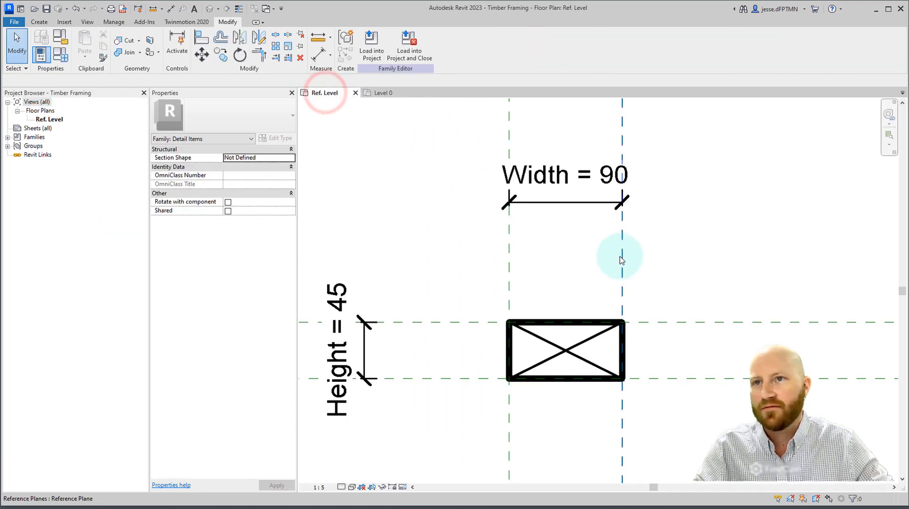
pyautogui.click(38, 23)
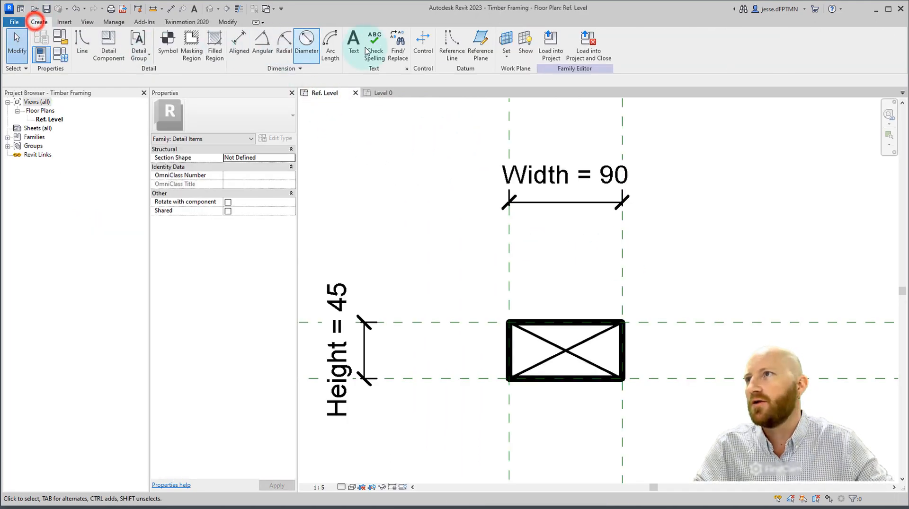
pyautogui.click(480, 42)
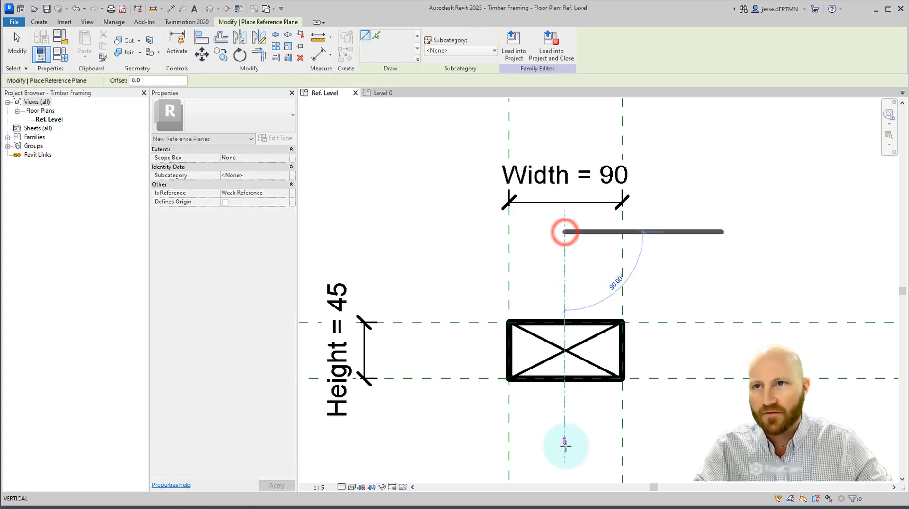
pyautogui.click(565, 457)
pyautogui.click(425, 355)
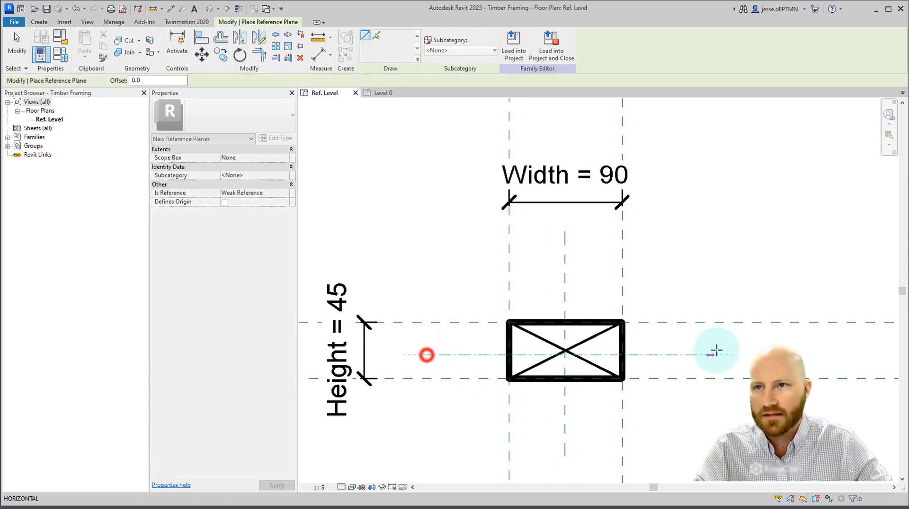
pyautogui.click(745, 354)
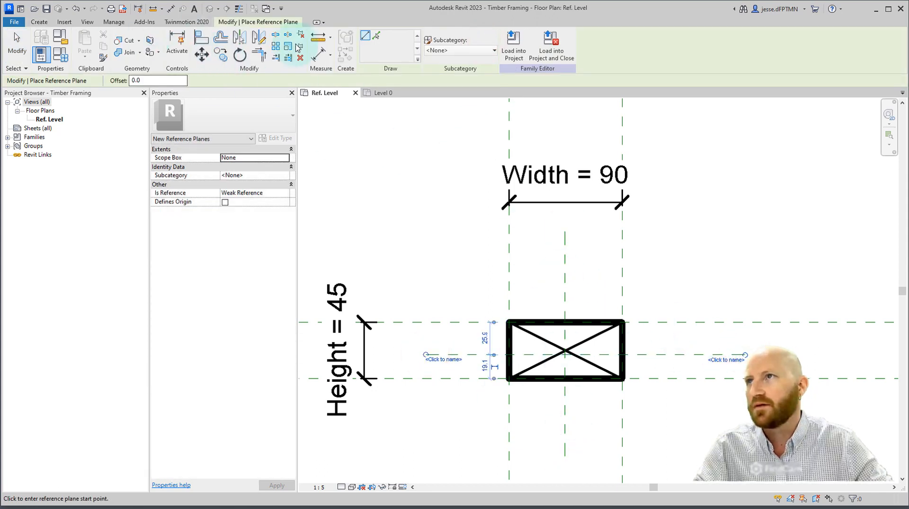
pyautogui.click(15, 47)
pyautogui.click(414, 230)
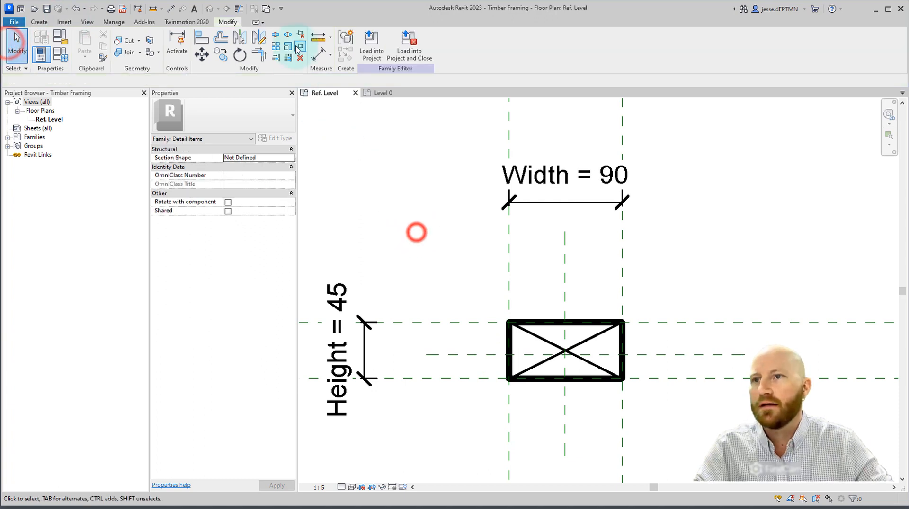
# Place an aligned dimension string across the two outer vertical reference planes and the middle one, above the timber section
pyautogui.click(319, 55)
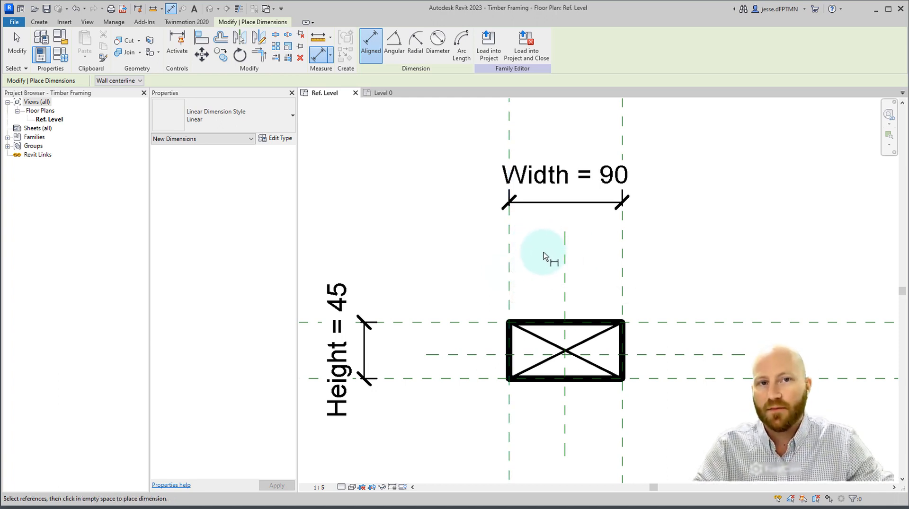
pyautogui.click(509, 260)
pyautogui.click(622, 265)
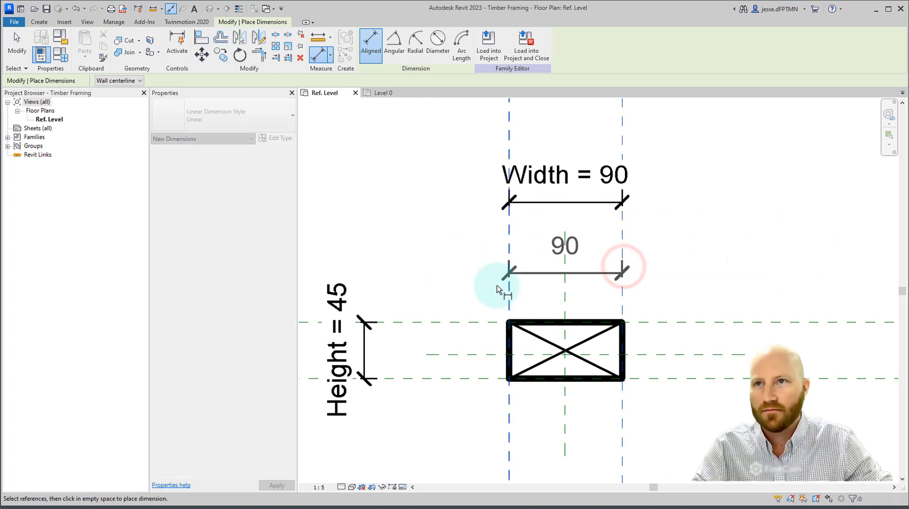
pyautogui.click(564, 273)
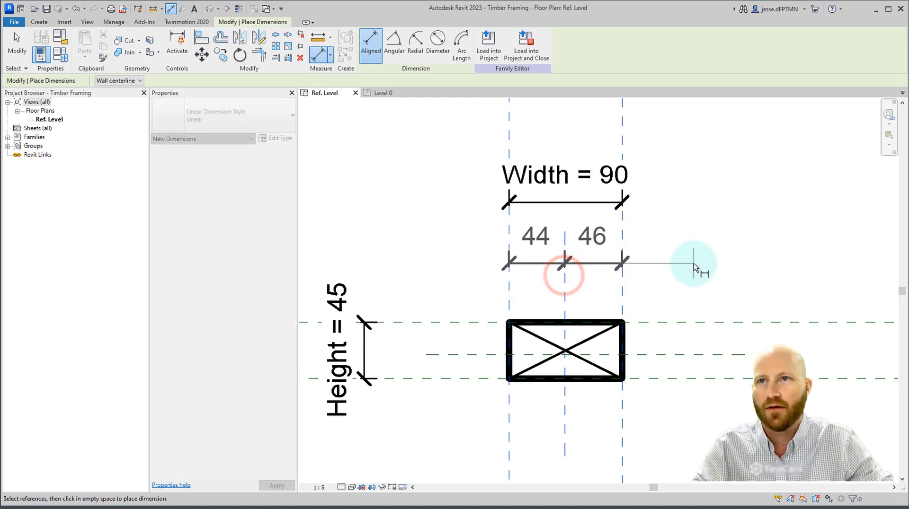
pyautogui.click(694, 262)
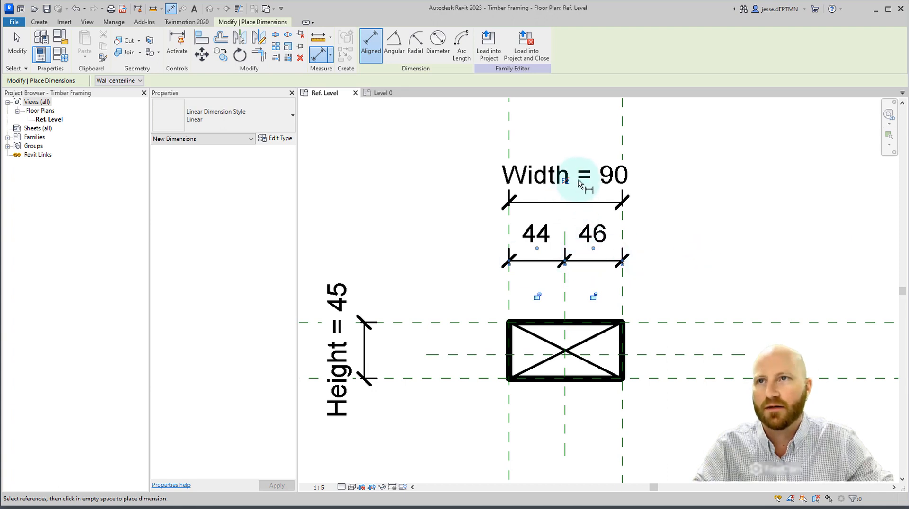
pyautogui.click(21, 47)
# Move the Width dimension further above the timber and make the two segments of the new dimension string equal
pyautogui.moveTo(595, 204); pyautogui.dragTo(592, 149)
pyautogui.click(729, 226)
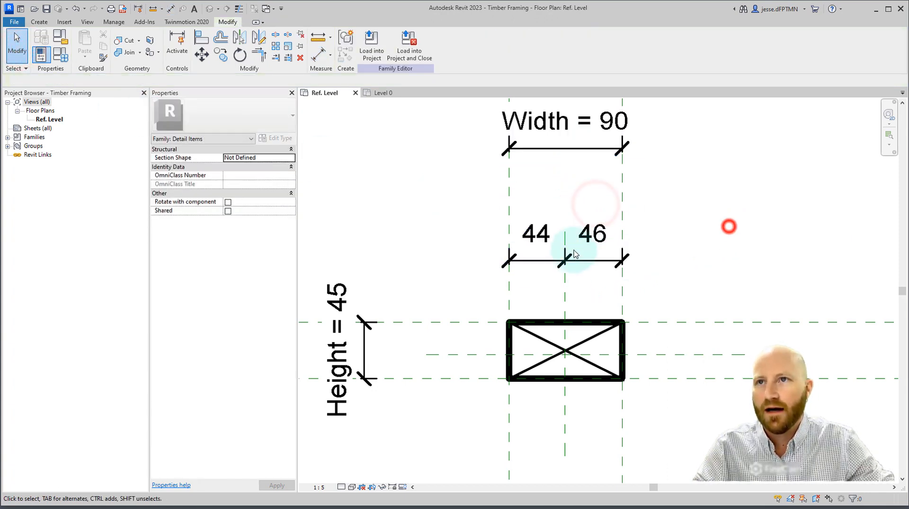
pyautogui.click(575, 256)
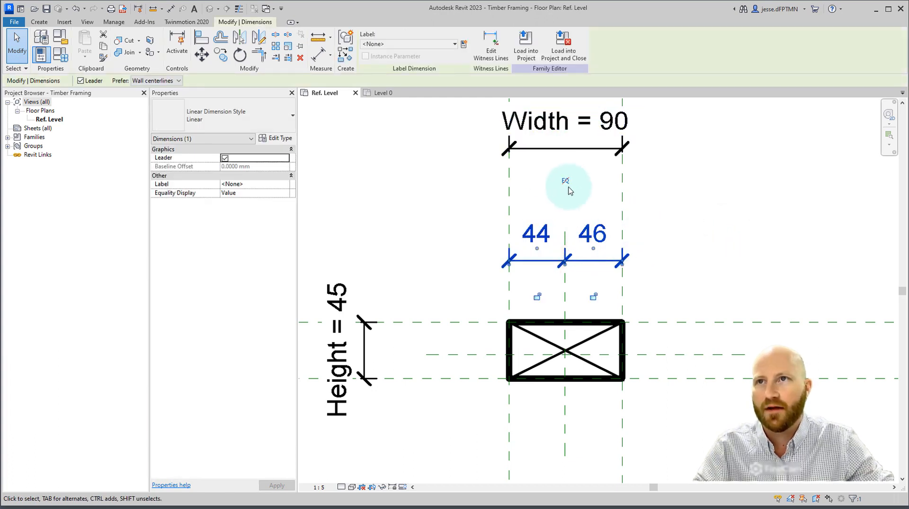
pyautogui.click(566, 181)
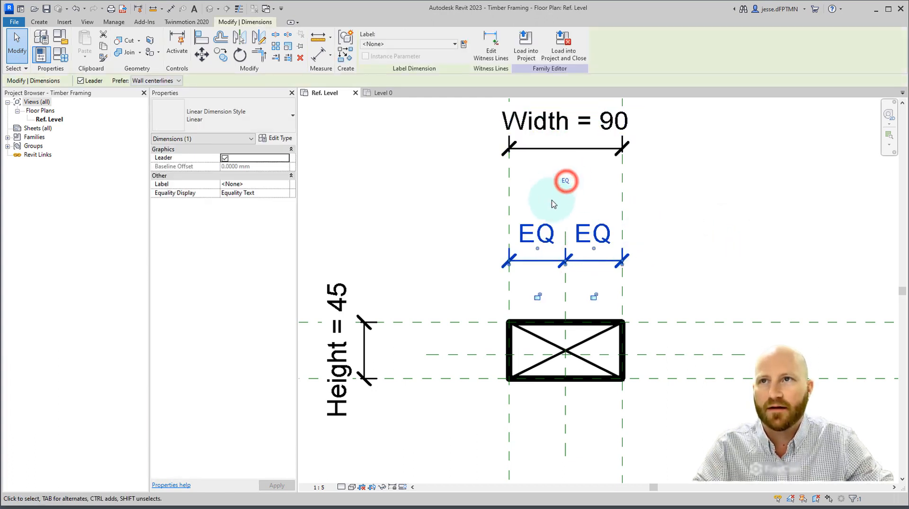
pyautogui.click(736, 200)
# Set the Width dimension to 150 to test the equal spacing of the middle vertical plane
pyautogui.click(592, 121)
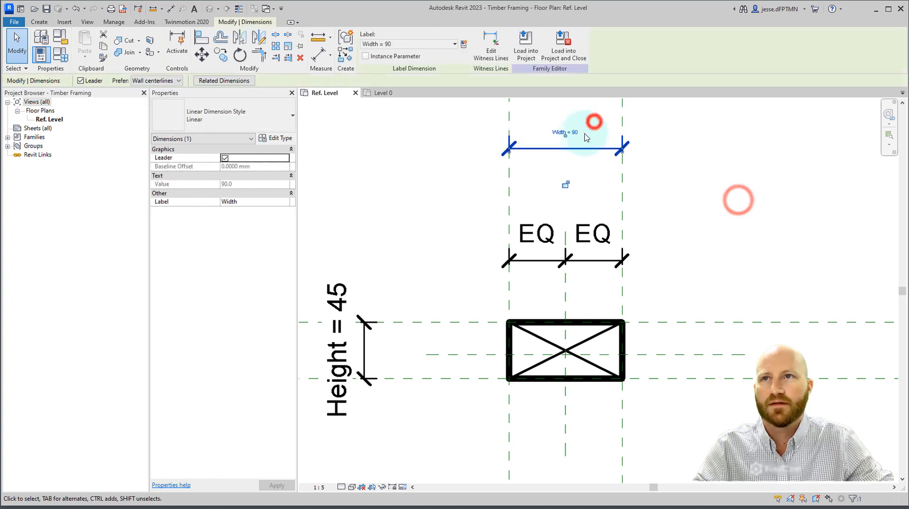
pyautogui.click(576, 131)
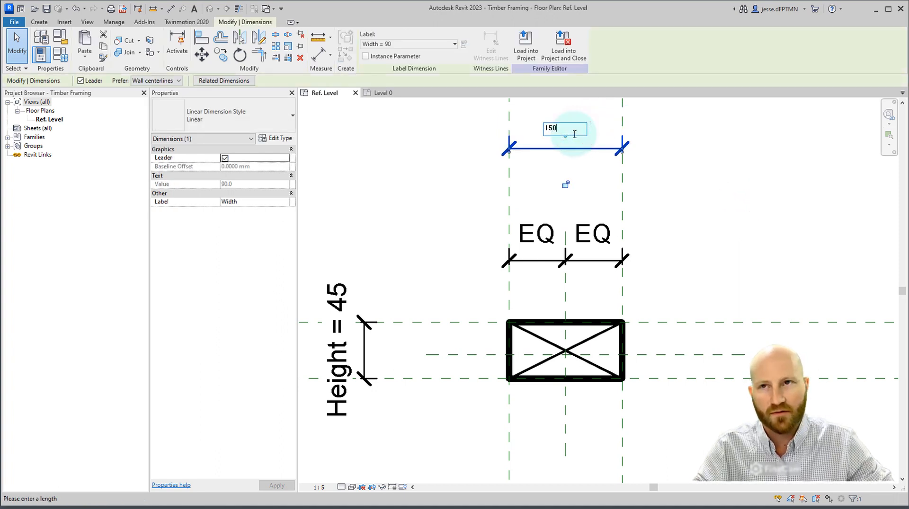
pyautogui.press('Return')
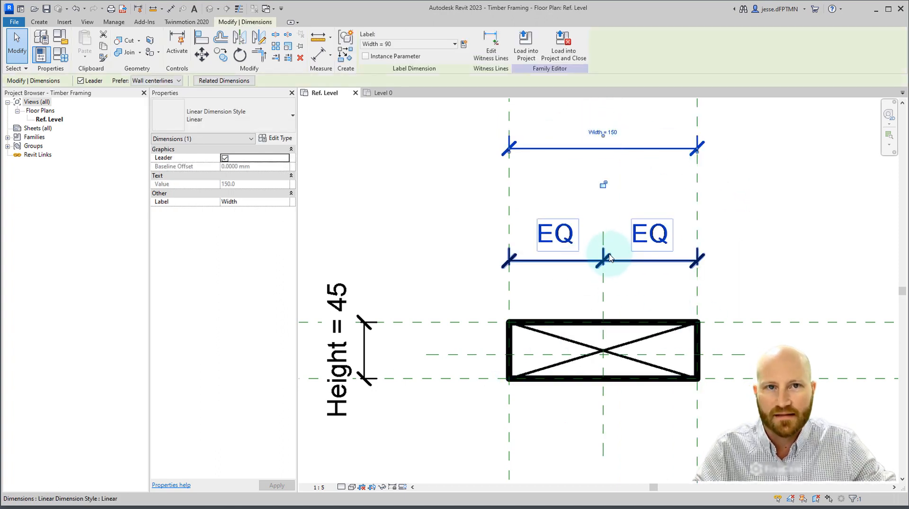
pyautogui.click(744, 210)
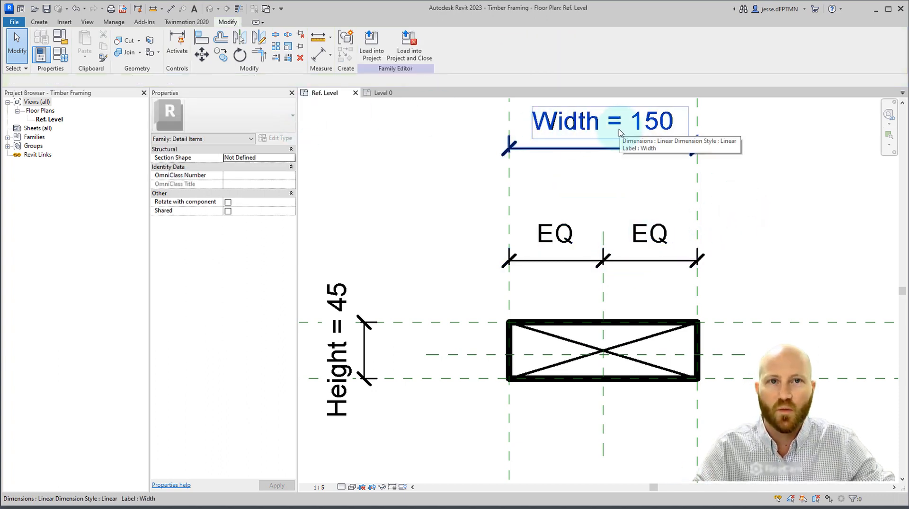
# Set the Width of the 45 x 90 family type back to 90
pyautogui.click(64, 59)
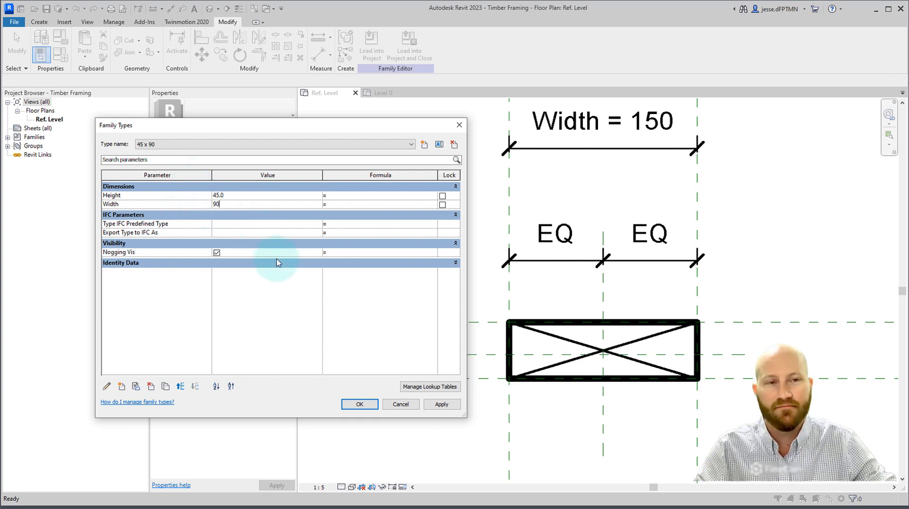
pyautogui.click(359, 404)
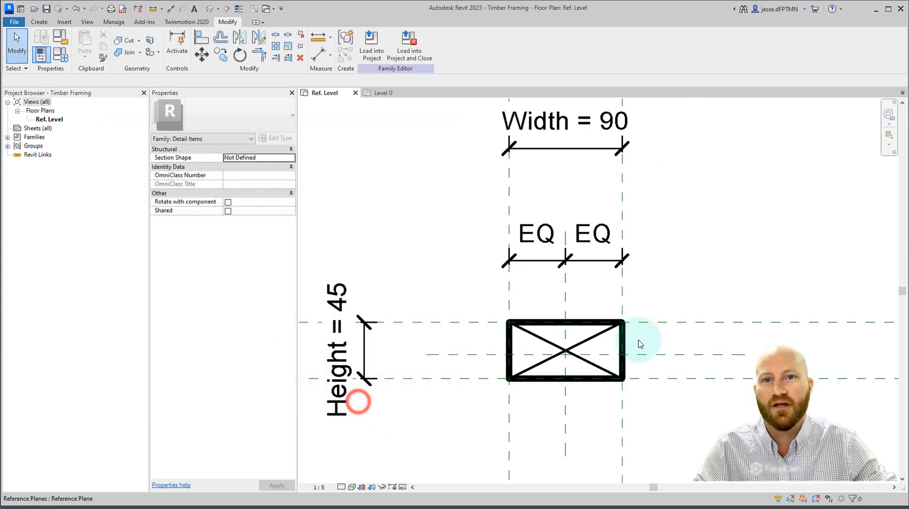
pyautogui.click(719, 280)
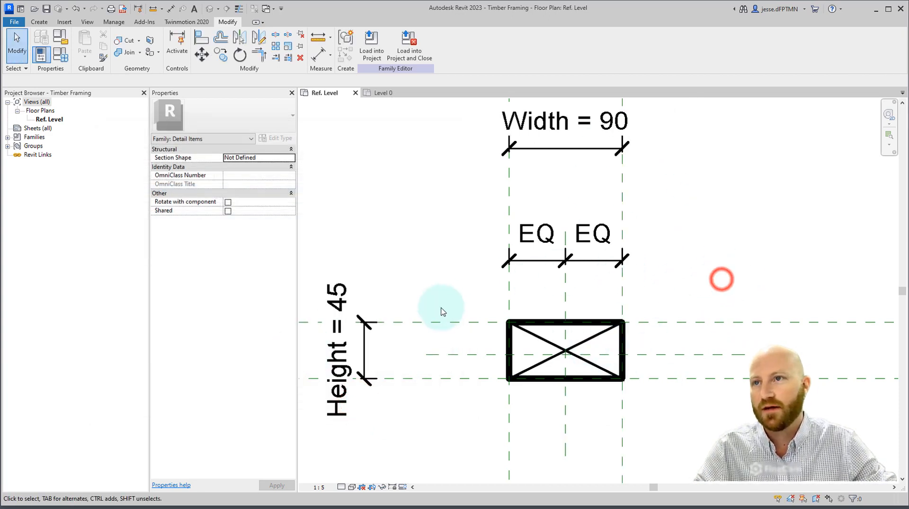
# Dimension the three horizontal reference planes in one string beside the timber section and make its two segments equal
pyautogui.click(526, 261)
pyautogui.click(341, 56)
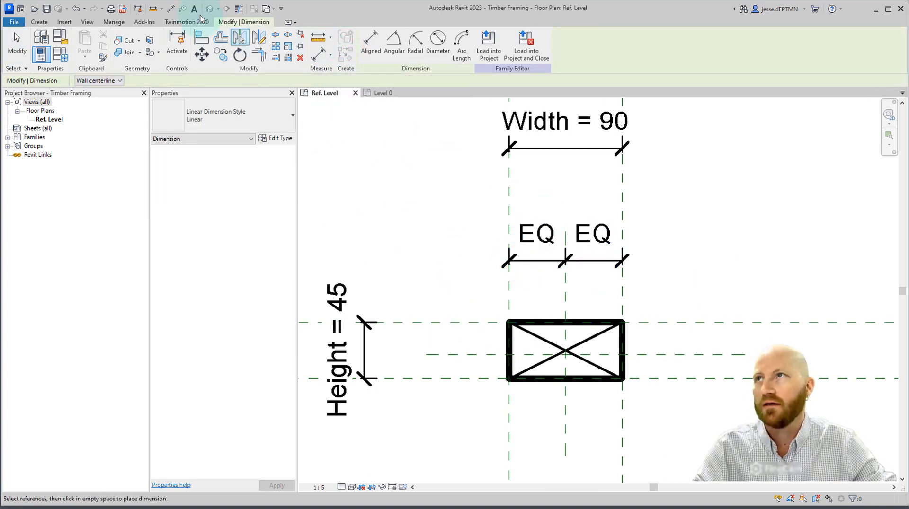
pyautogui.click(456, 321)
pyautogui.click(434, 379)
pyautogui.click(439, 353)
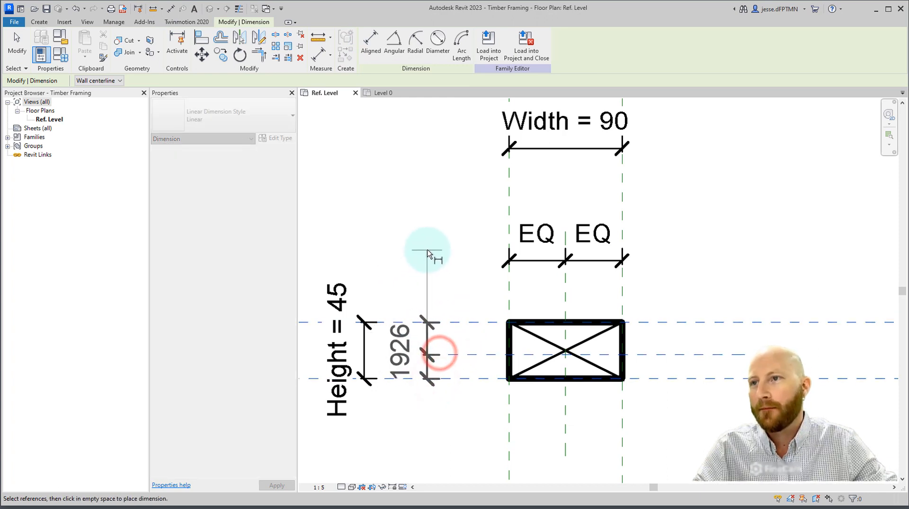
pyautogui.click(426, 251)
pyautogui.click(510, 350)
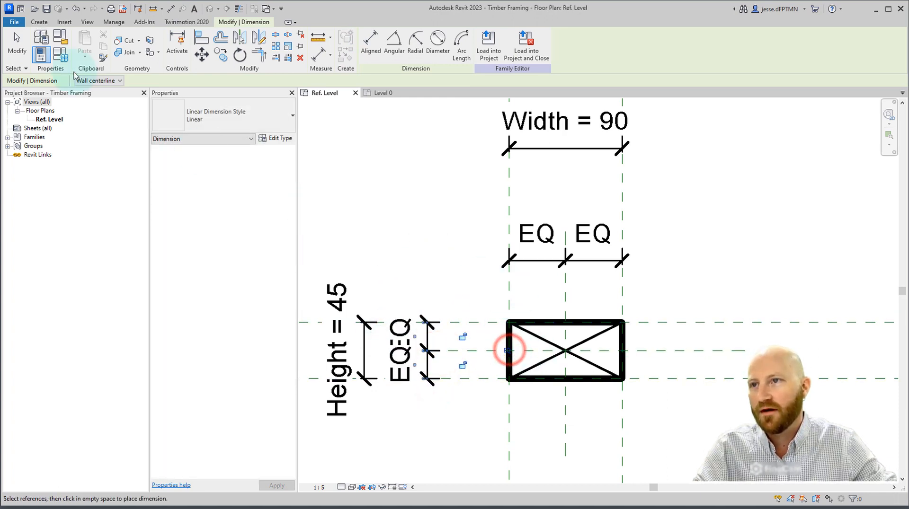
pyautogui.click(14, 45)
pyautogui.click(353, 225)
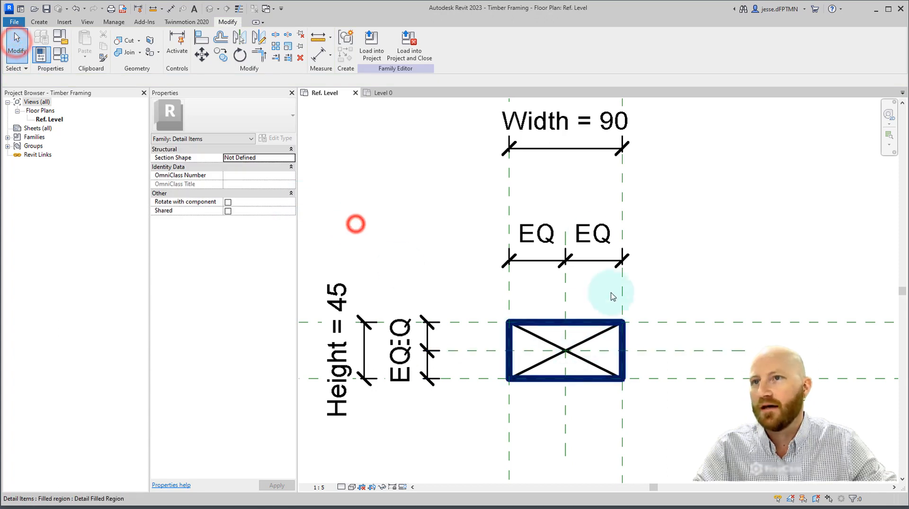
# Move the Width dimension closer above the horizontal EQ dimension, undoing the trial swap of their positions
pyautogui.click(585, 149)
pyautogui.moveTo(585, 149); pyautogui.dragTo(578, 226)
pyautogui.click(722, 226)
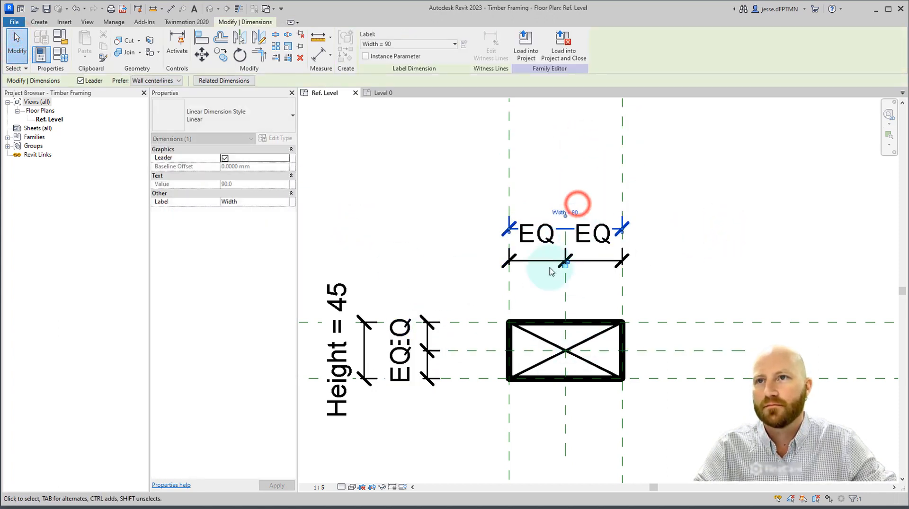
pyautogui.moveTo(542, 259); pyautogui.dragTo(534, 162)
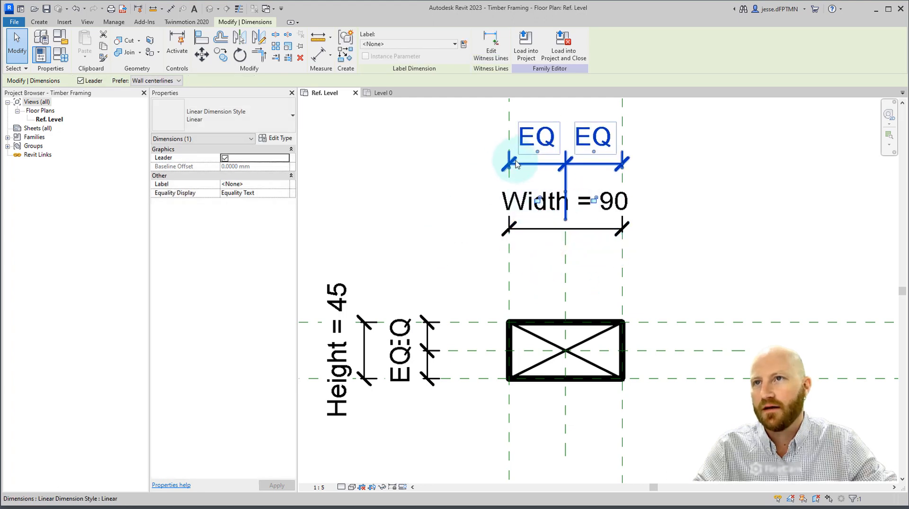
pyautogui.hotkey('ctrl', 'z')
pyautogui.hotkey('ctrl', 'z')
# Load the revised Timber Framing family into the project, overwriting the existing version
pyautogui.scroll(-4, 547, 258)
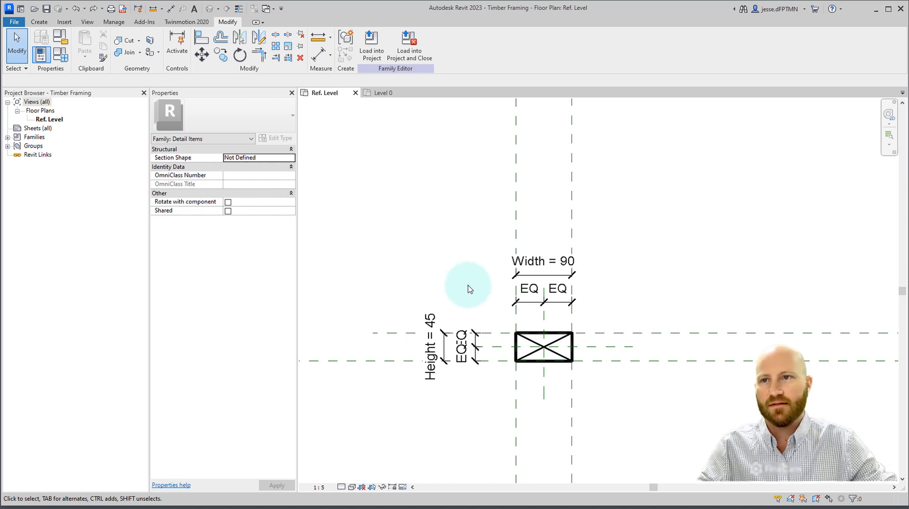
pyautogui.scroll(3, 493, 374)
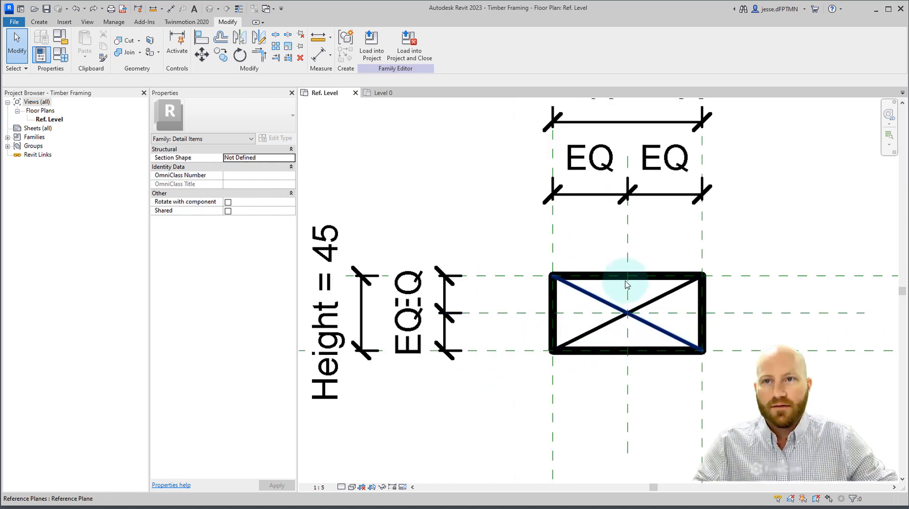
pyautogui.scroll(-1, 627, 294)
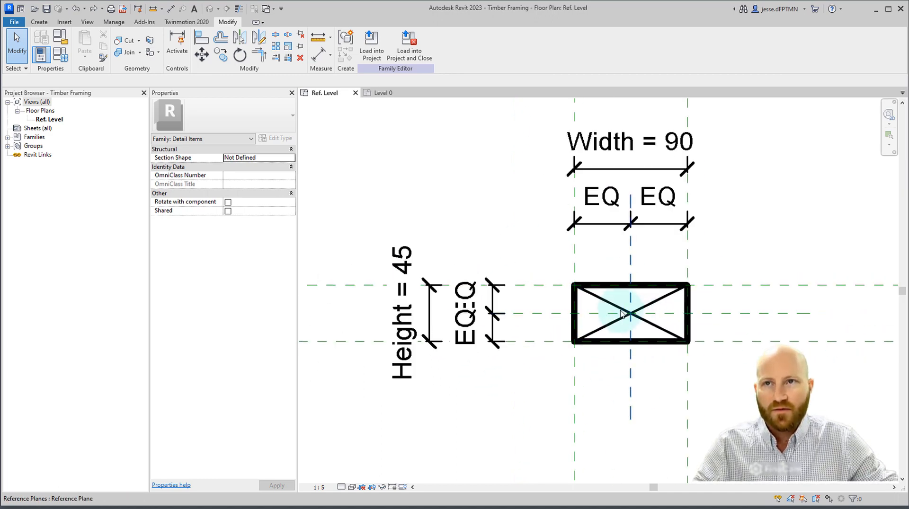
pyautogui.click(370, 42)
pyautogui.click(400, 226)
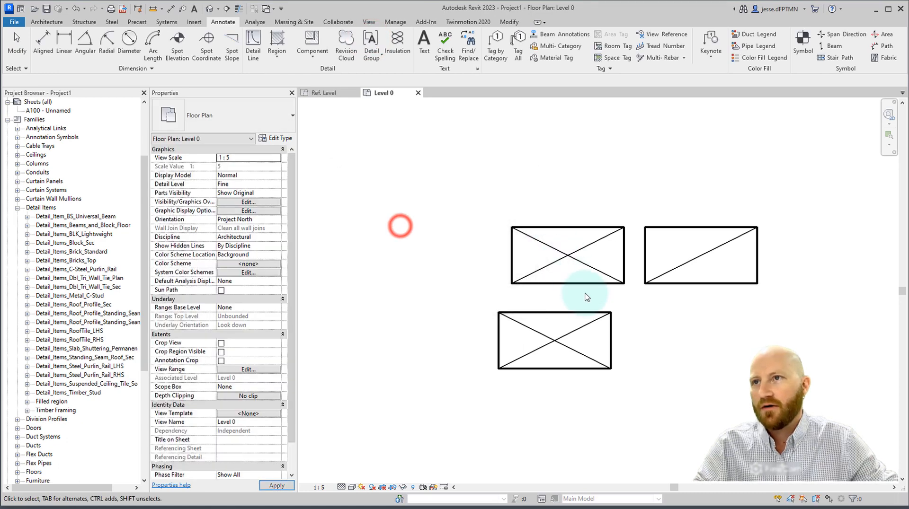
# Place an aligned dimension between the vertical centre references of the two upper timber instances to test them
pyautogui.click(568, 261)
pyautogui.click(405, 55)
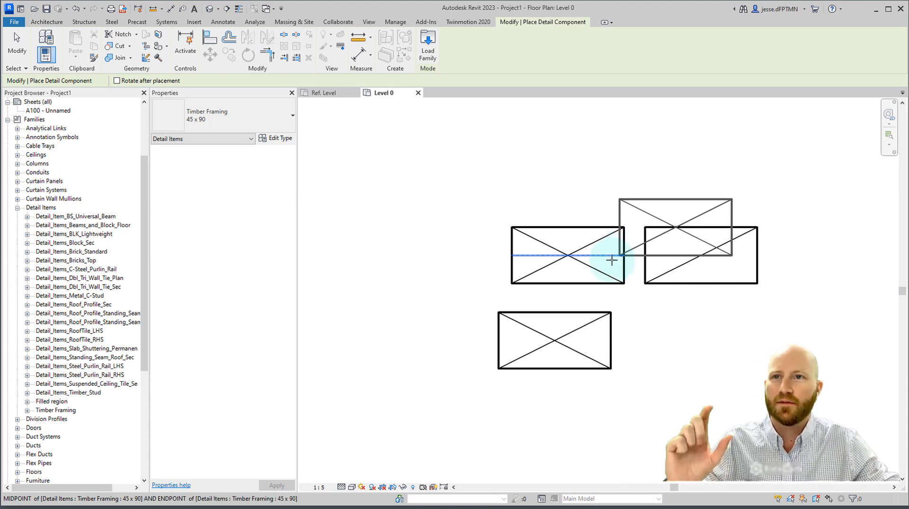
pyautogui.click(358, 55)
pyautogui.click(569, 240)
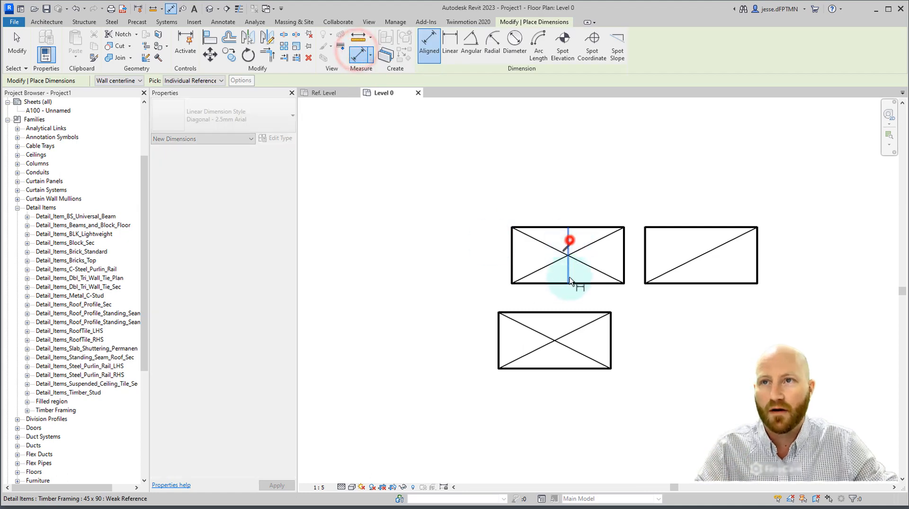
pyautogui.click(701, 242)
pyautogui.click(761, 182)
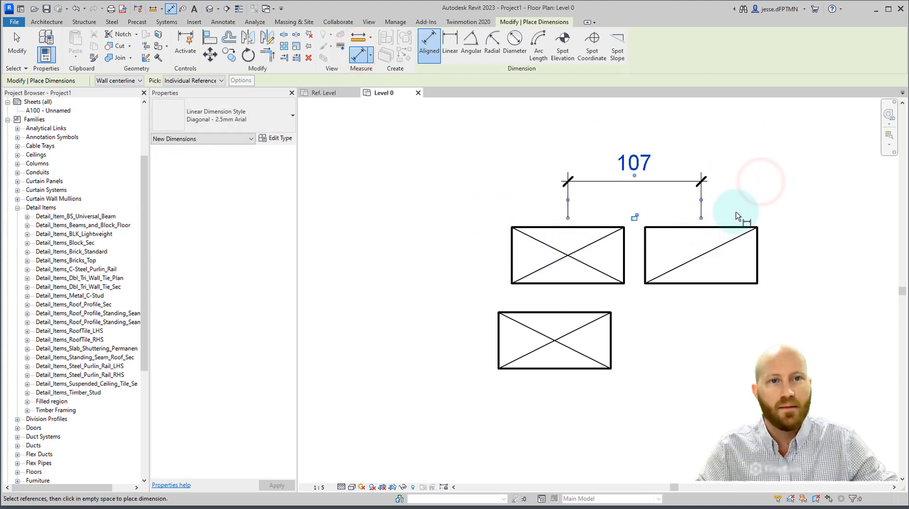
# Delete the dimension between the two upper timber instances
pyautogui.click(12, 61)
pyautogui.click(615, 178)
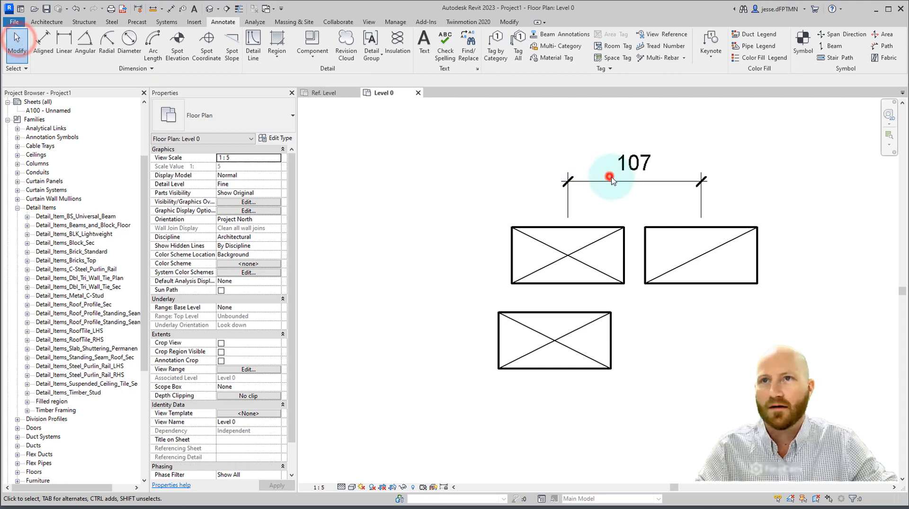
pyautogui.press('Delete')
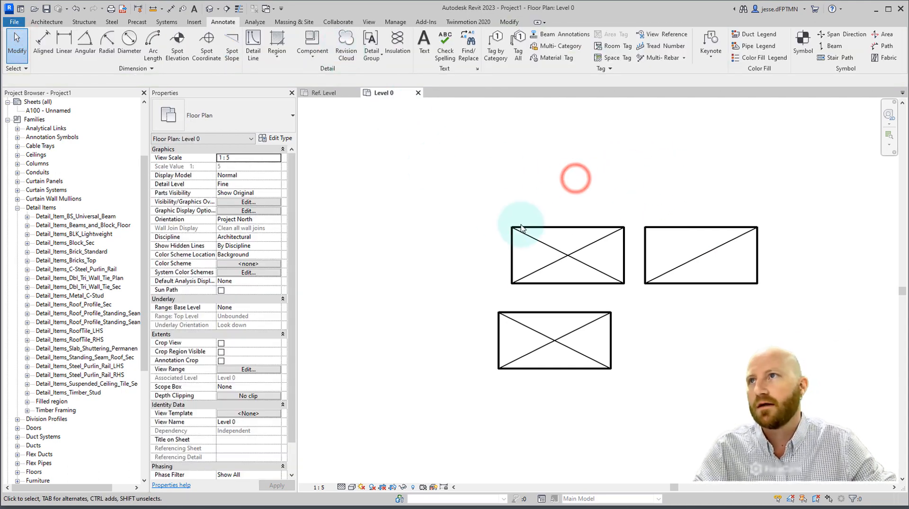
# Switch back to the Timber Framing family and inspect the Is Reference setting of its centre and outer reference planes
pyautogui.click(331, 93)
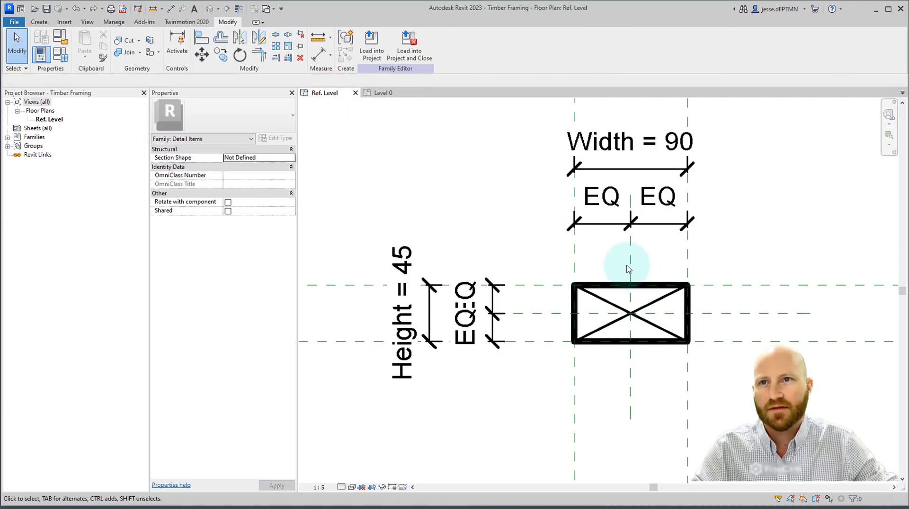
pyautogui.click(631, 264)
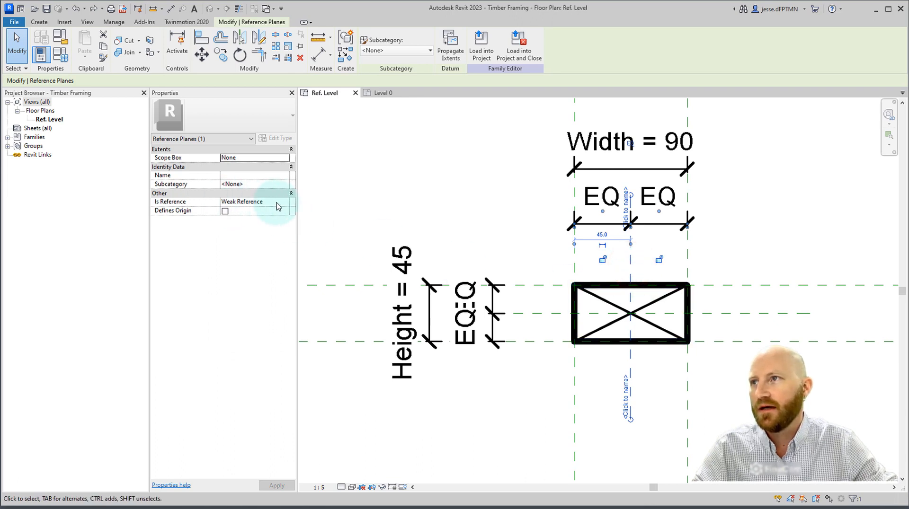
pyautogui.click(587, 313)
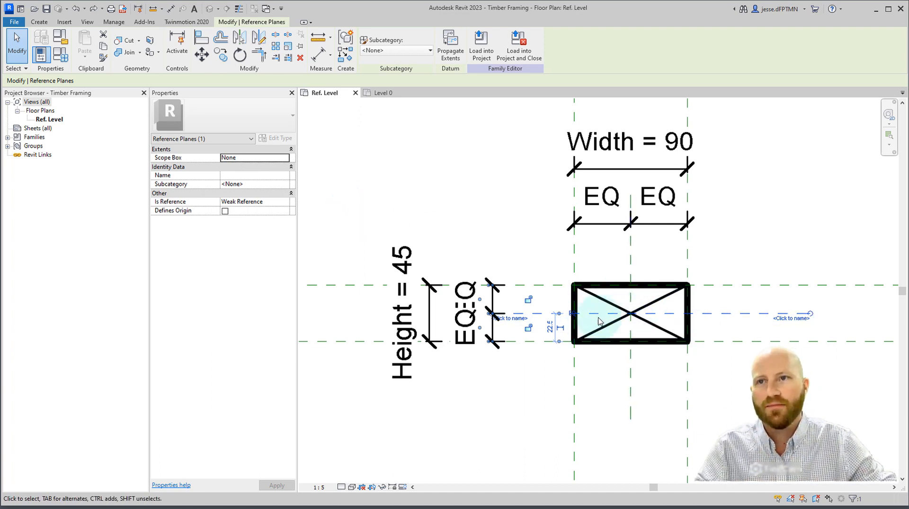
pyautogui.click(668, 247)
pyautogui.click(686, 256)
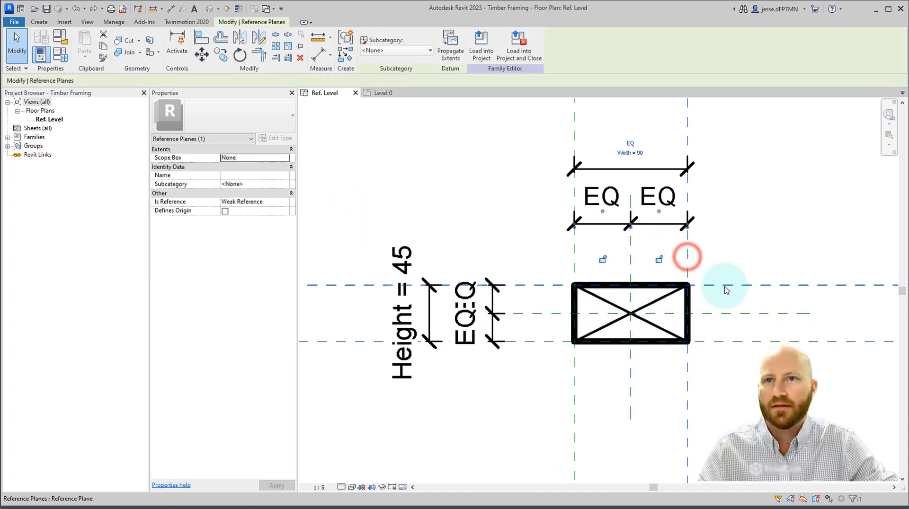
pyautogui.click(720, 341)
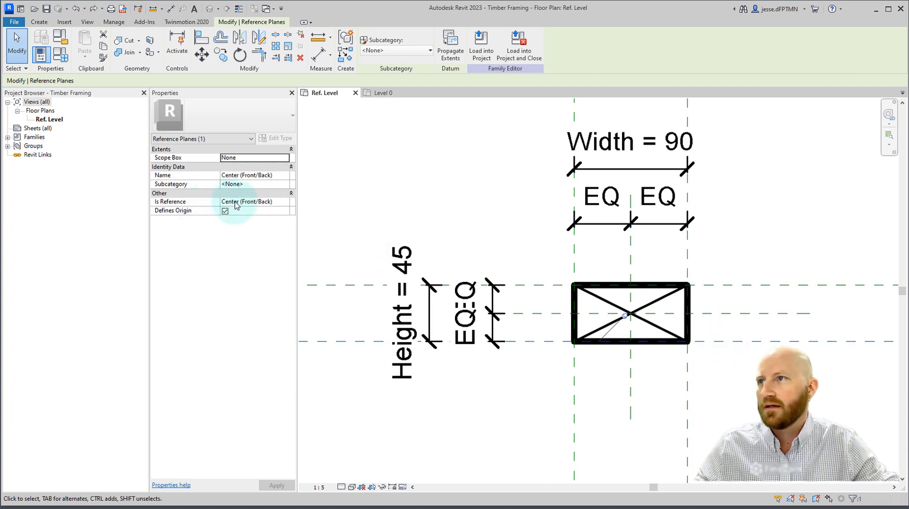
pyautogui.click(717, 286)
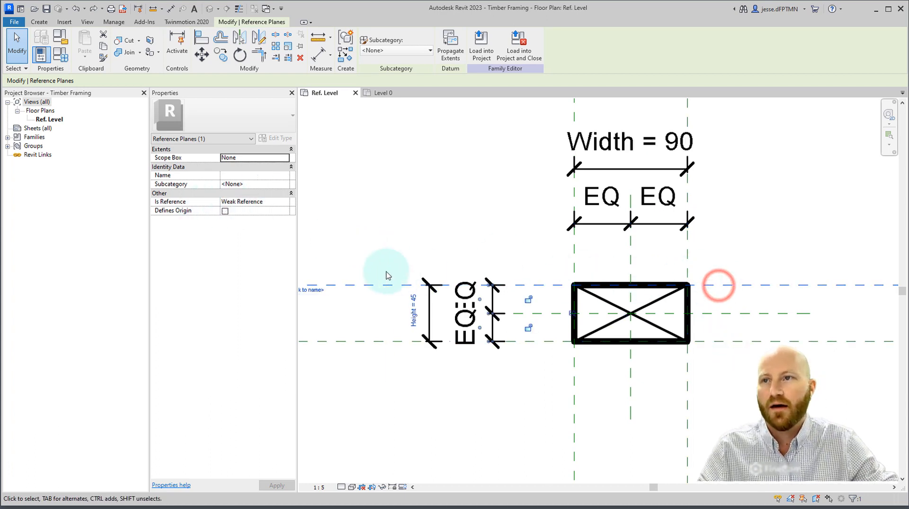
pyautogui.scroll(-2, 364, 286)
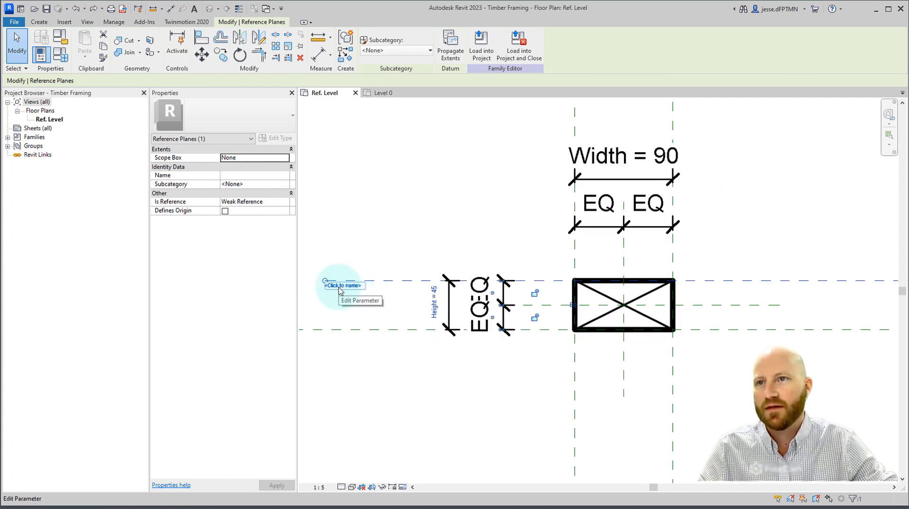
# Set Is Reference to Strong Reference for the reference planes along the timber's right and upper edges
pyautogui.click(672, 252)
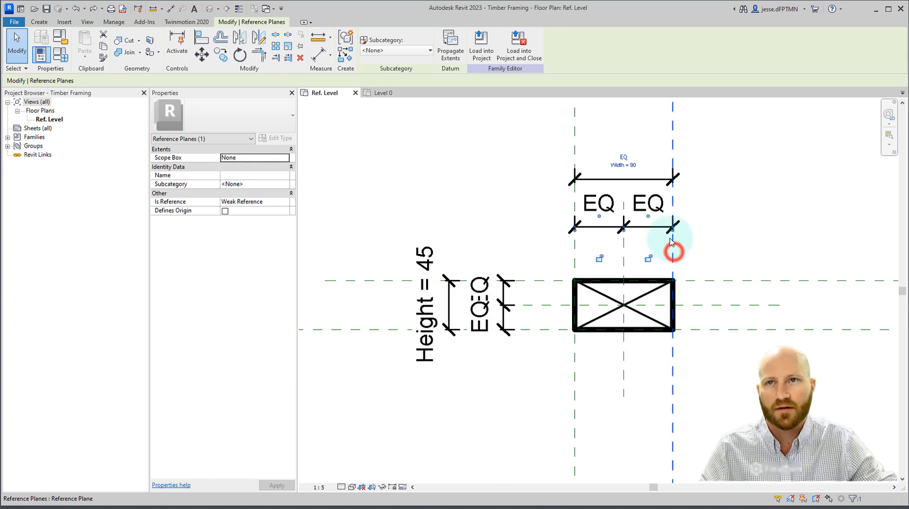
pyautogui.scroll(-4, 703, 243)
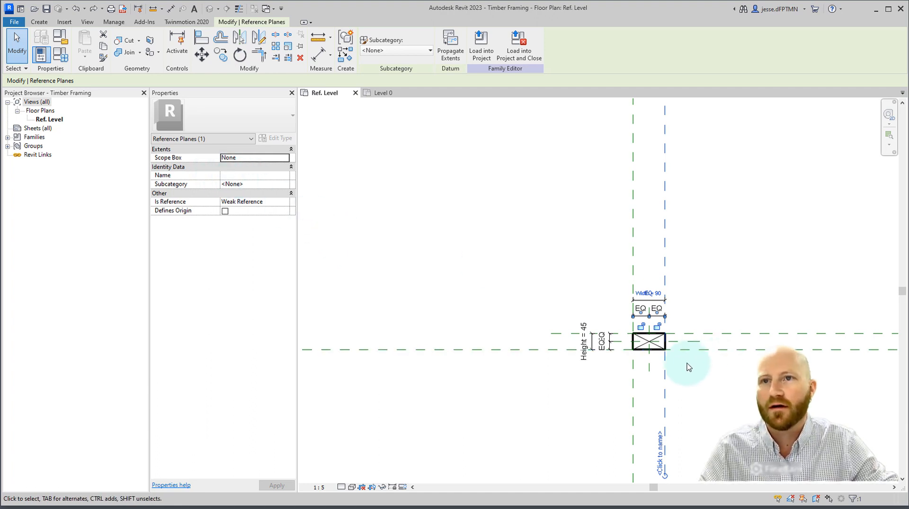
pyautogui.scroll(3, 687, 363)
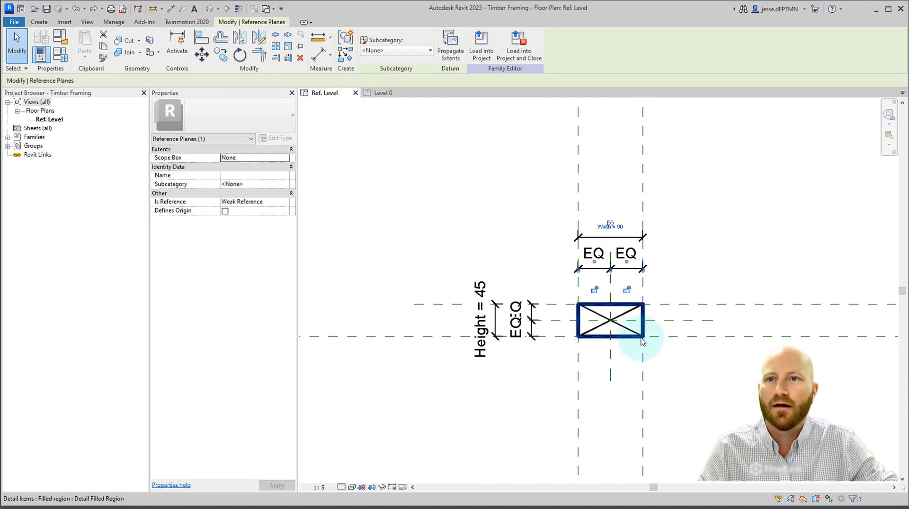
pyautogui.keyDown('ctrl'); pyautogui.click(676, 305); pyautogui.keyUp('ctrl')
pyautogui.click(284, 205)
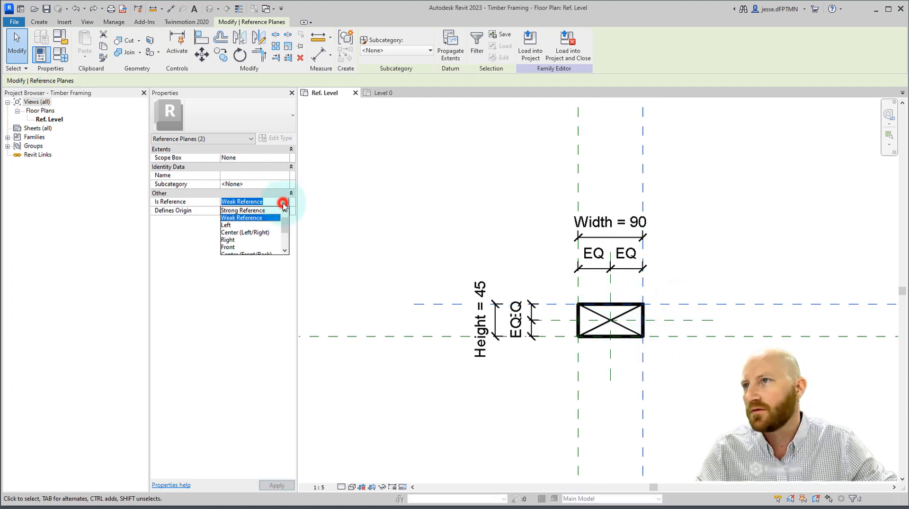
pyautogui.click(716, 252)
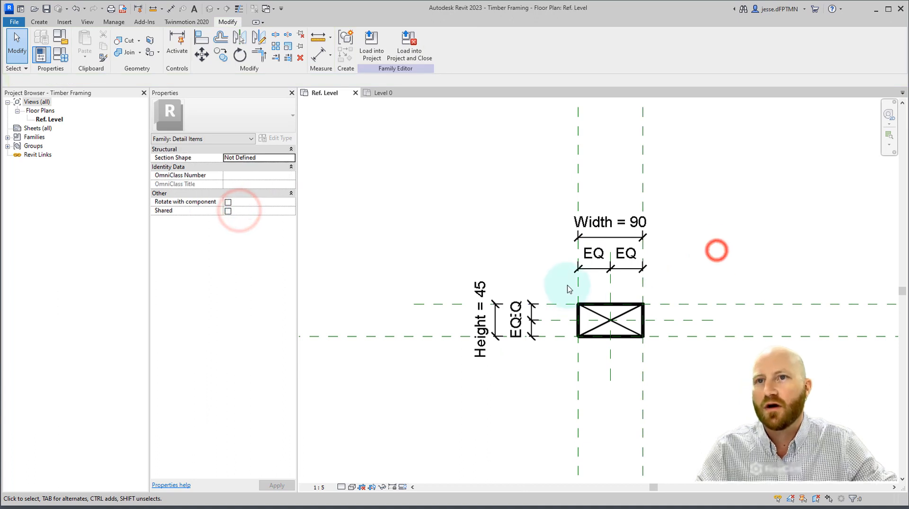
# Review the reference type options for the right-edge plane and inspect the reference settings of both vertical edge planes
pyautogui.click(642, 289)
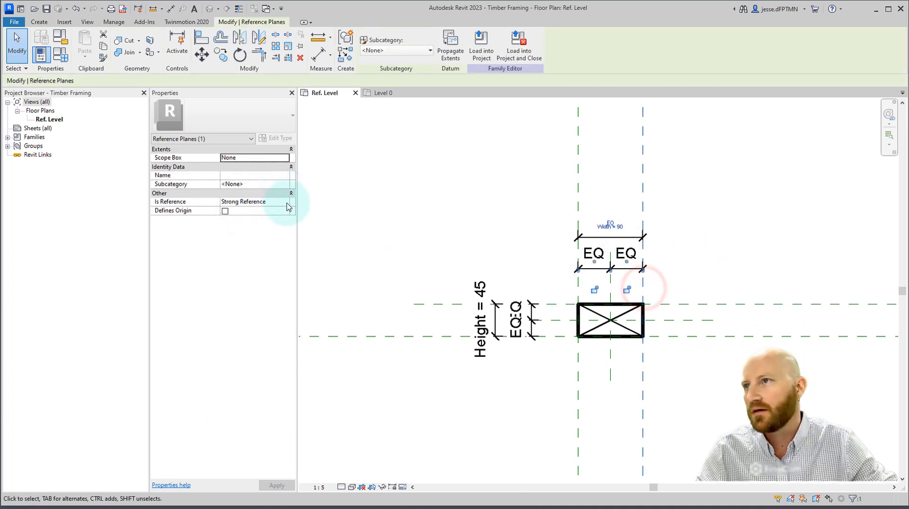
pyautogui.click(284, 201)
pyautogui.scroll(-2, 234, 226)
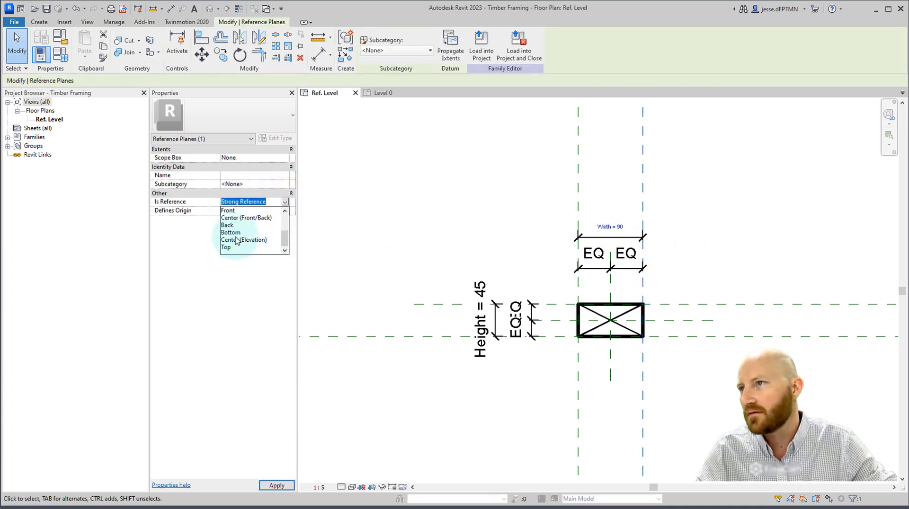
pyautogui.click(465, 229)
pyautogui.click(783, 245)
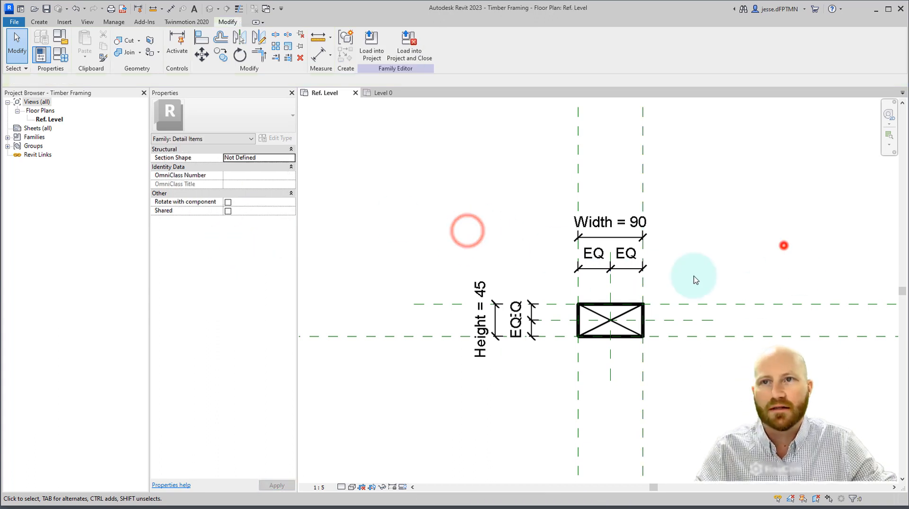
pyautogui.click(578, 287)
pyautogui.scroll(-2, 626, 269)
pyautogui.click(713, 257)
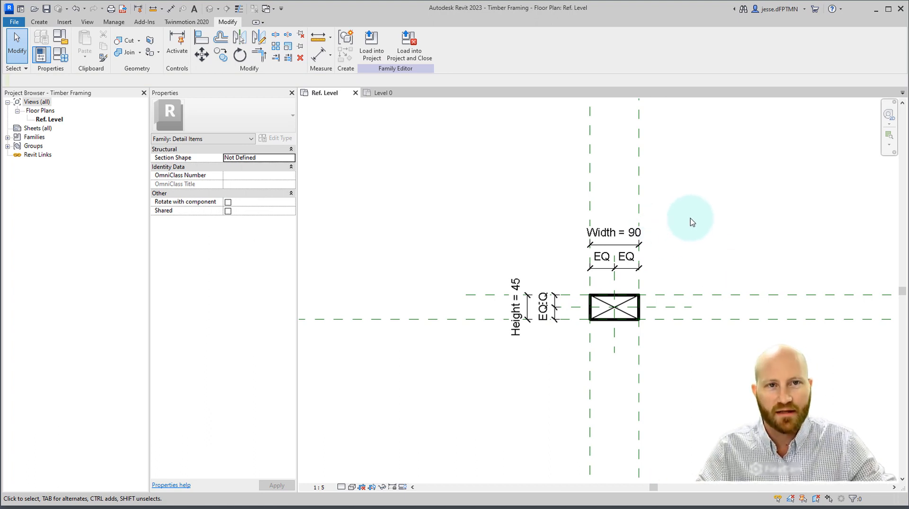
pyautogui.click(638, 205)
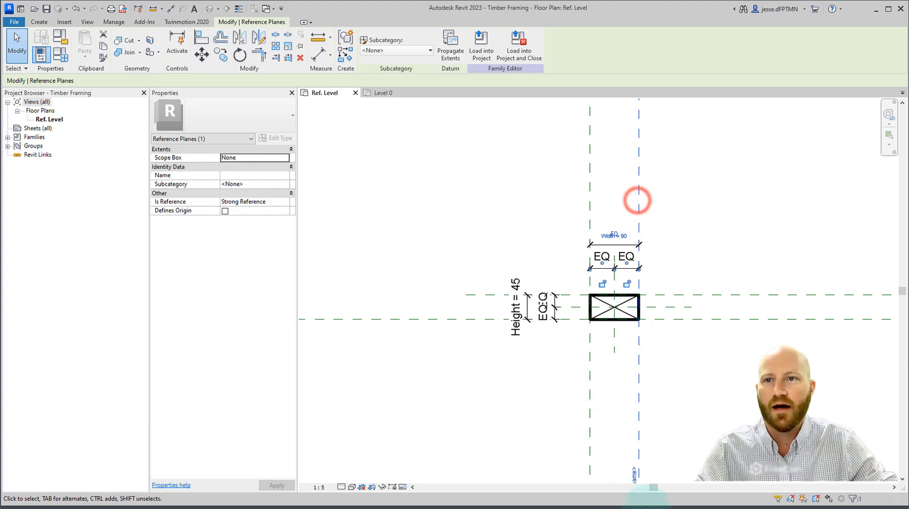
pyautogui.moveTo(625, 422); pyautogui.dragTo(613, 351, button='middle')
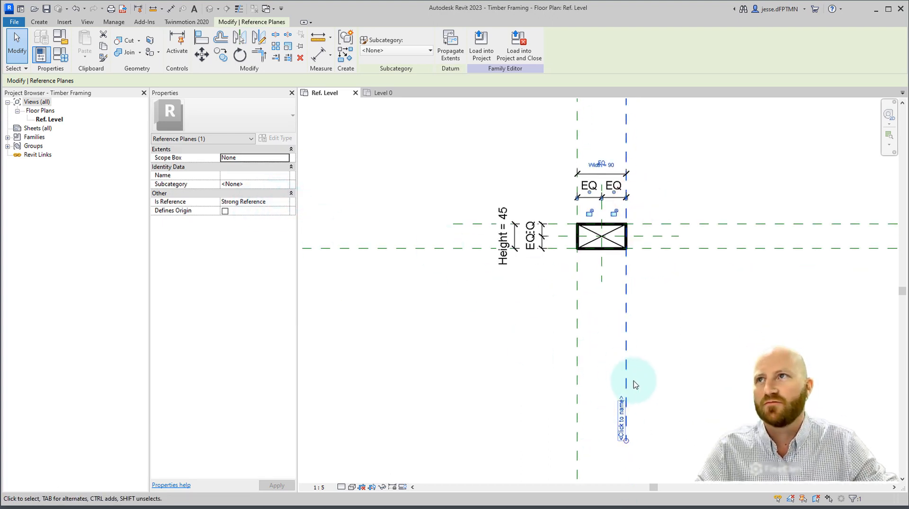
pyautogui.click(576, 371)
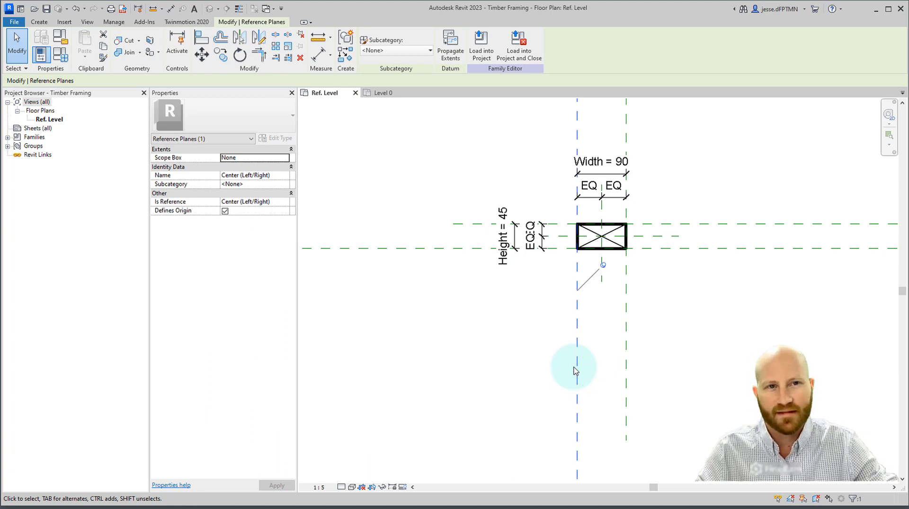
pyautogui.click(705, 325)
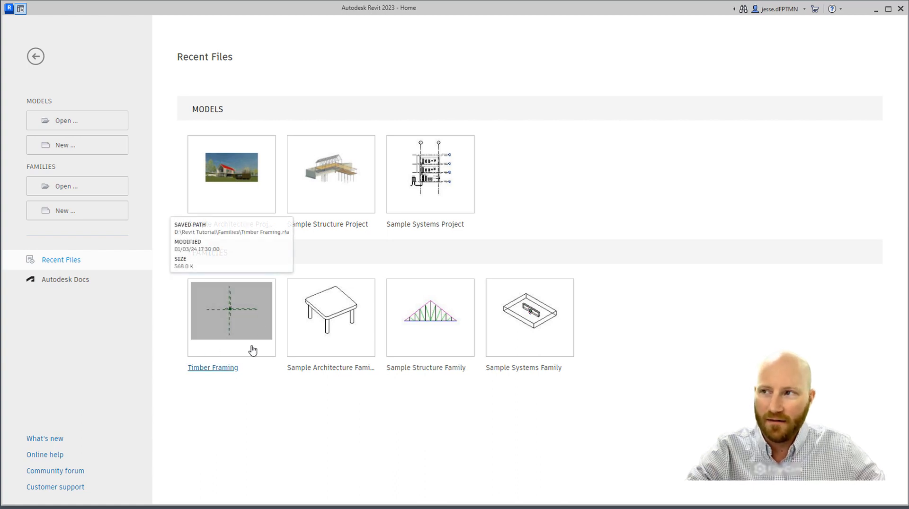
# Reopen the saved Timber Framing family from the recent files
pyautogui.click(227, 339)
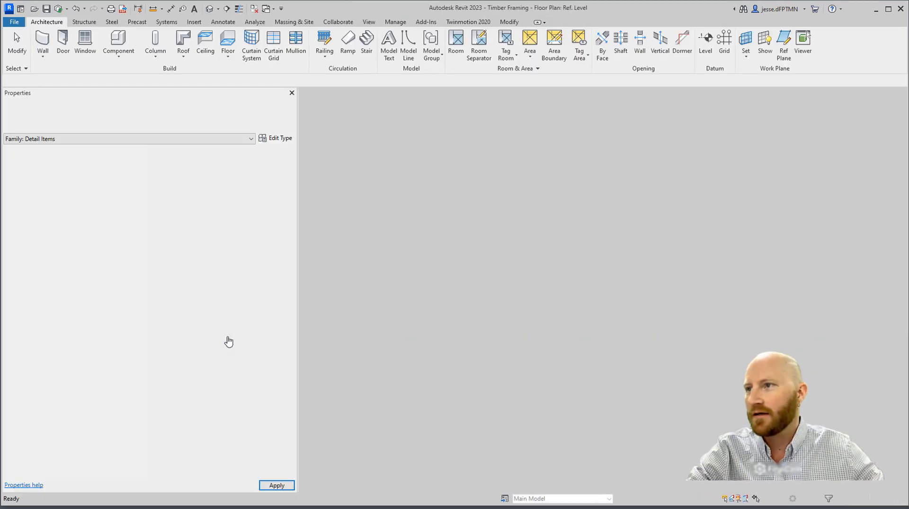
pyautogui.scroll(3, 604, 291)
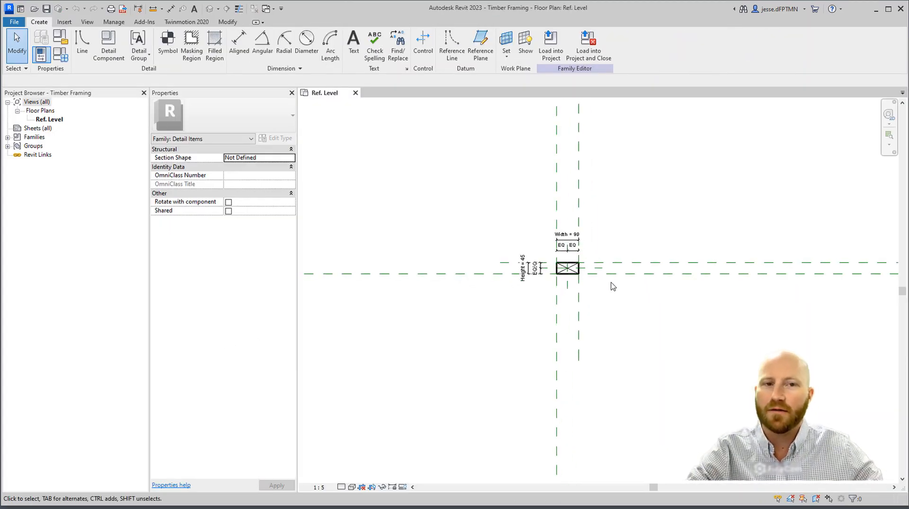
pyautogui.moveTo(606, 274); pyautogui.dragTo(590, 322, button='middle')
pyautogui.scroll(-3, 581, 268)
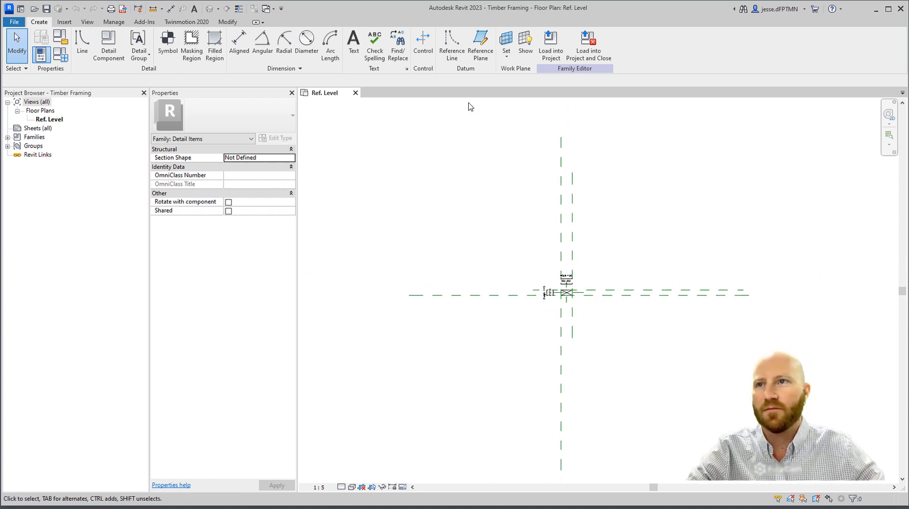
pyautogui.scroll(-1, 615, 341)
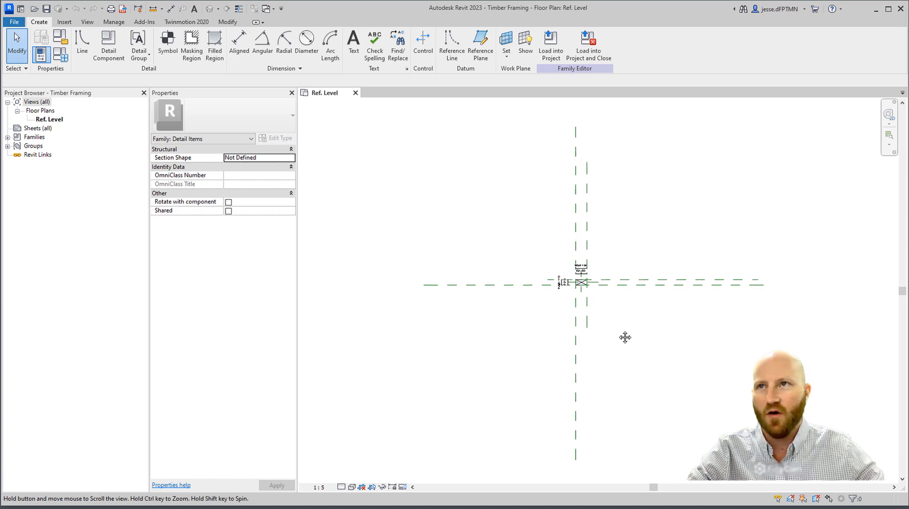
pyautogui.scroll(3, 575, 265)
pyautogui.scroll(4, 588, 302)
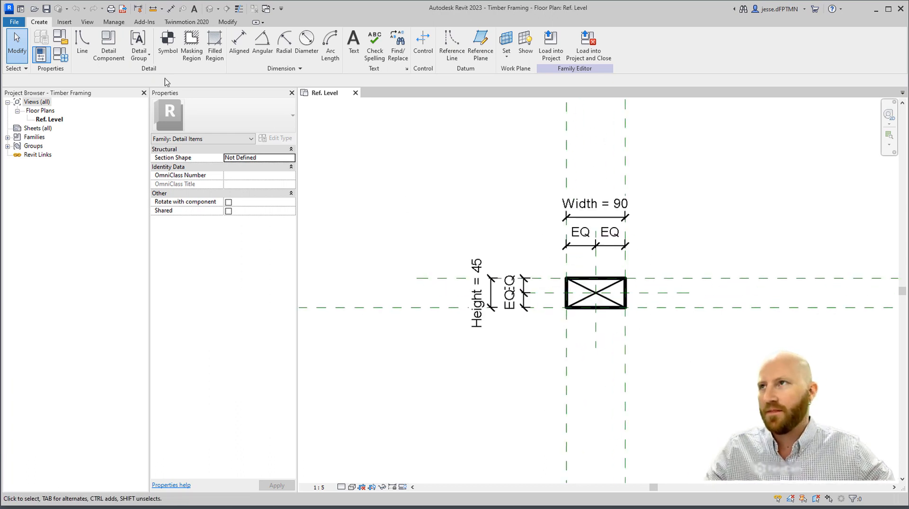
pyautogui.click(88, 22)
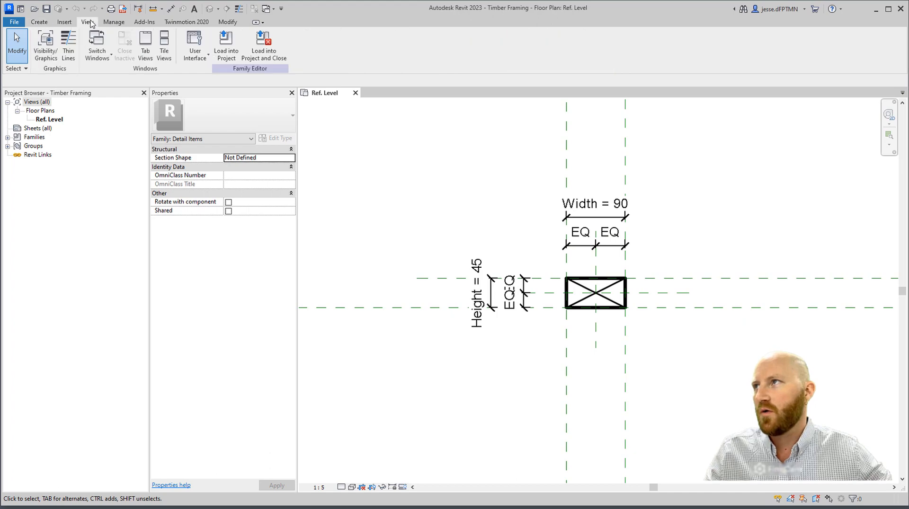
pyautogui.click(49, 42)
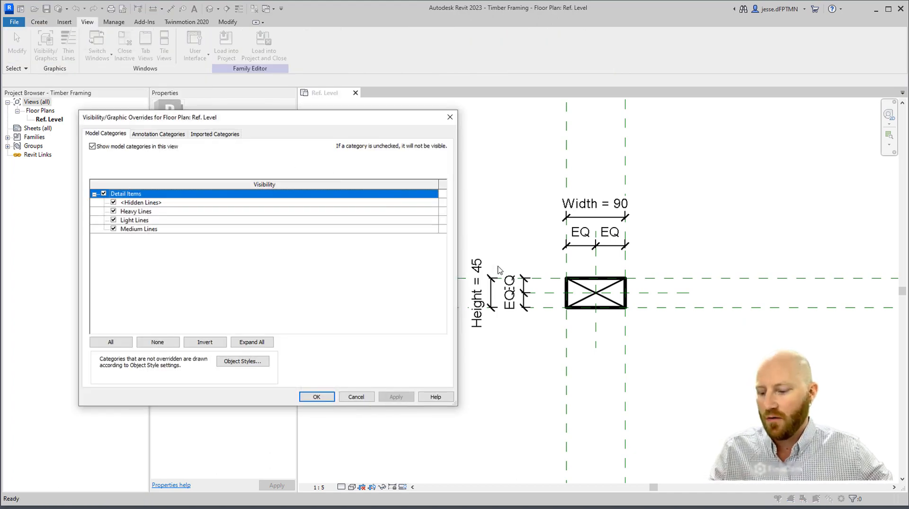
pyautogui.press('Escape')
# Hide all annotation categories in the Ref. Level view, and save and close the Timber Framing family
pyautogui.press('v')
pyautogui.press('g')
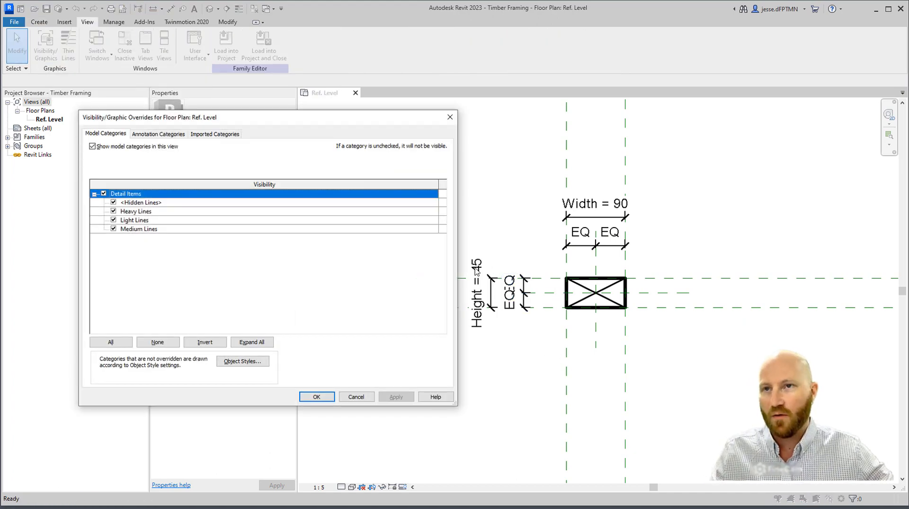
pyautogui.click(159, 134)
pyautogui.click(92, 146)
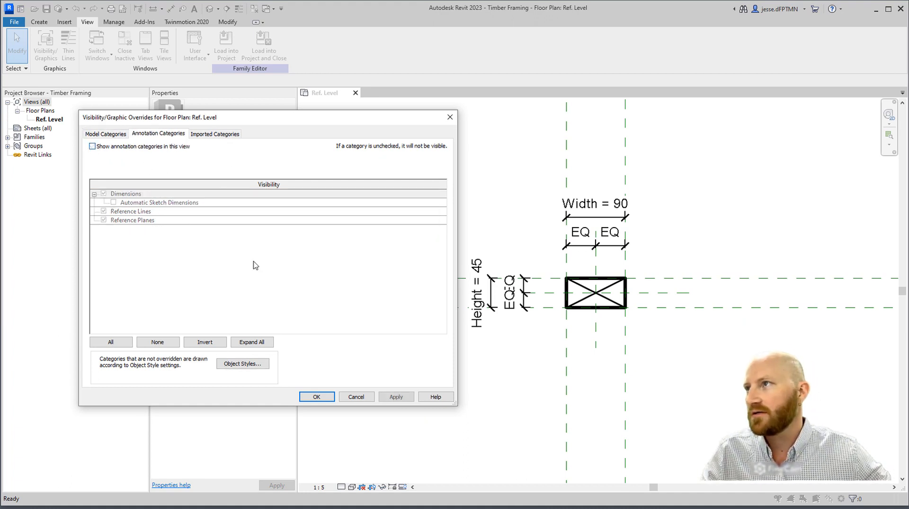
pyautogui.click(316, 397)
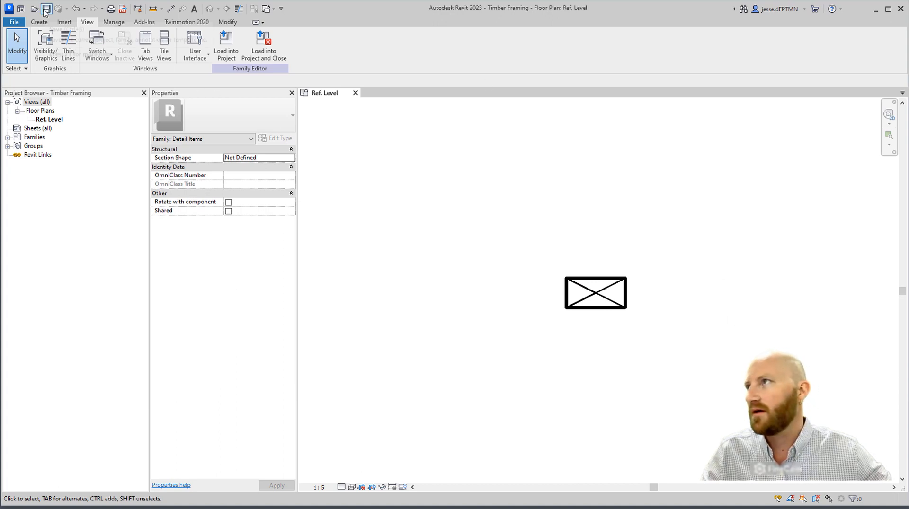
pyautogui.click(355, 93)
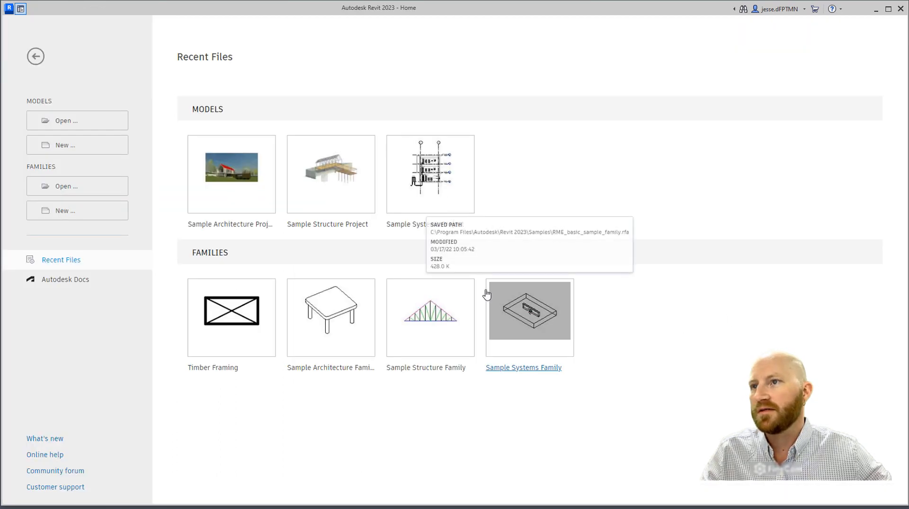